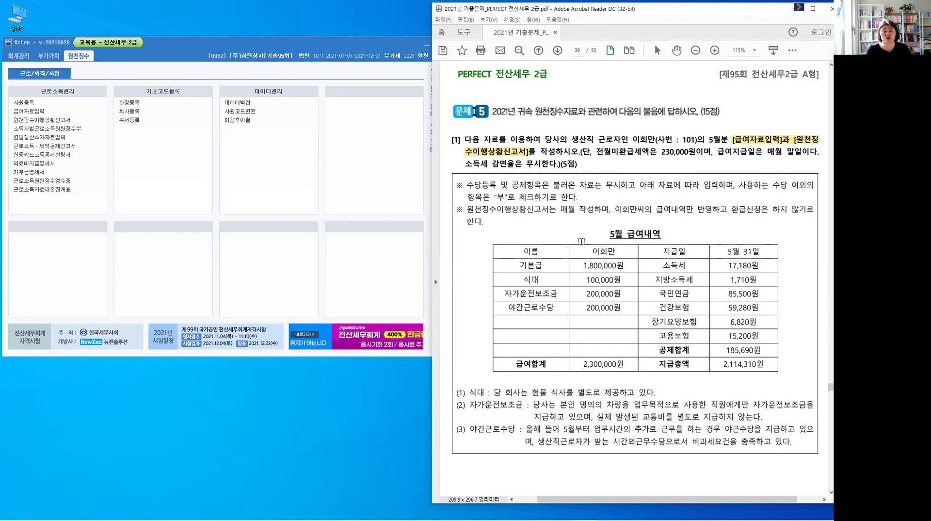
Step: Highlight "[부양가족]탭을 수정하고," in the instructions of question [2] on page 40
{"action": "scroll", "coordinate": [572, 241], "scroll_direction": "down", "scroll_amount": 3}
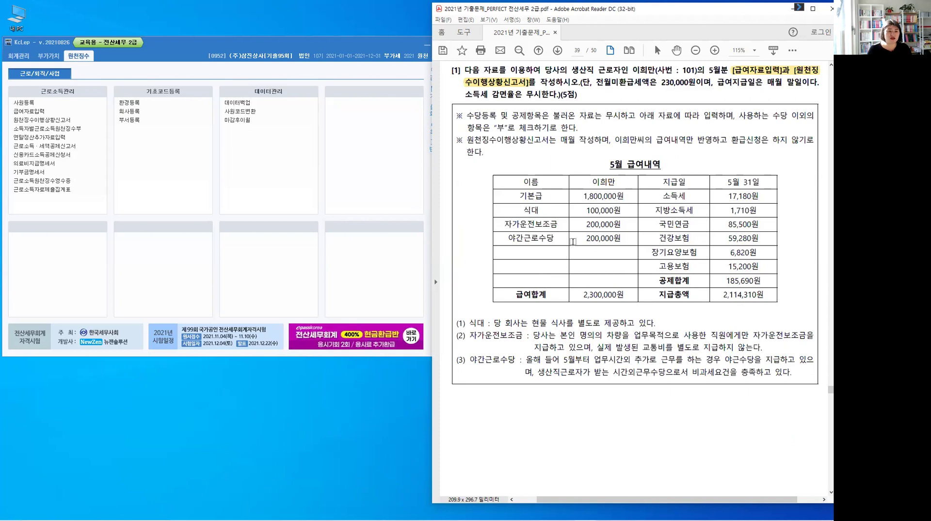
{"action": "scroll", "coordinate": [572, 241], "scroll_direction": "down", "scroll_amount": 4}
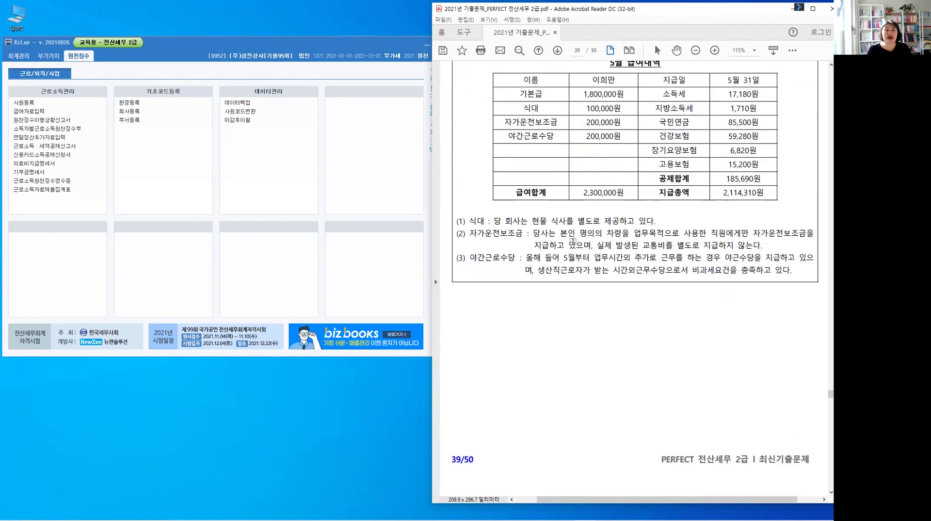
{"action": "scroll", "coordinate": [543, 170], "scroll_direction": "down", "scroll_amount": 2}
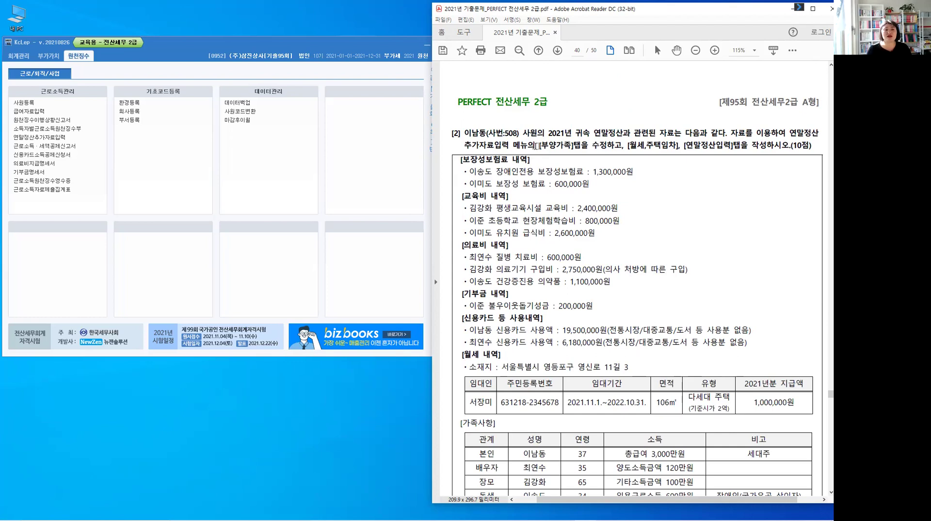
{"action": "left_click_drag", "start_coordinate": [538, 146], "coordinate": [578, 147]}
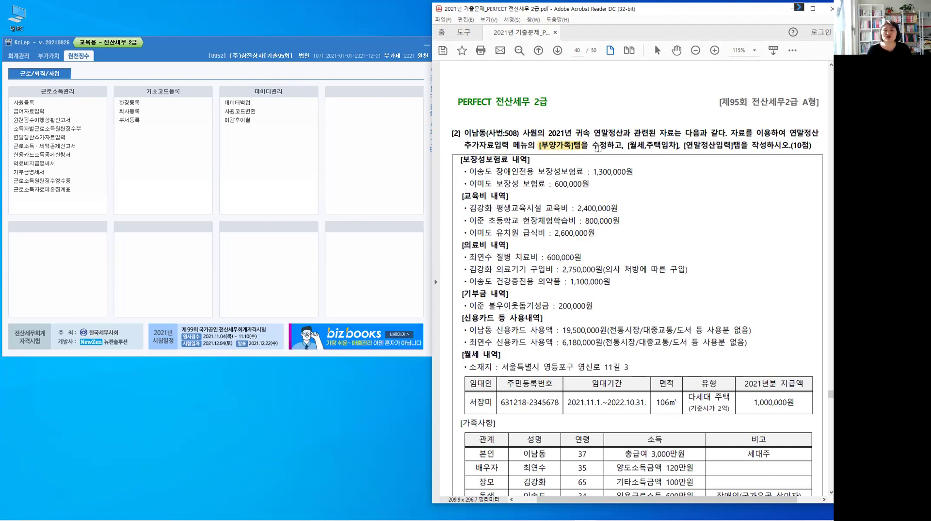
{"action": "left_click_drag", "start_coordinate": [588, 145], "coordinate": [623, 145]}
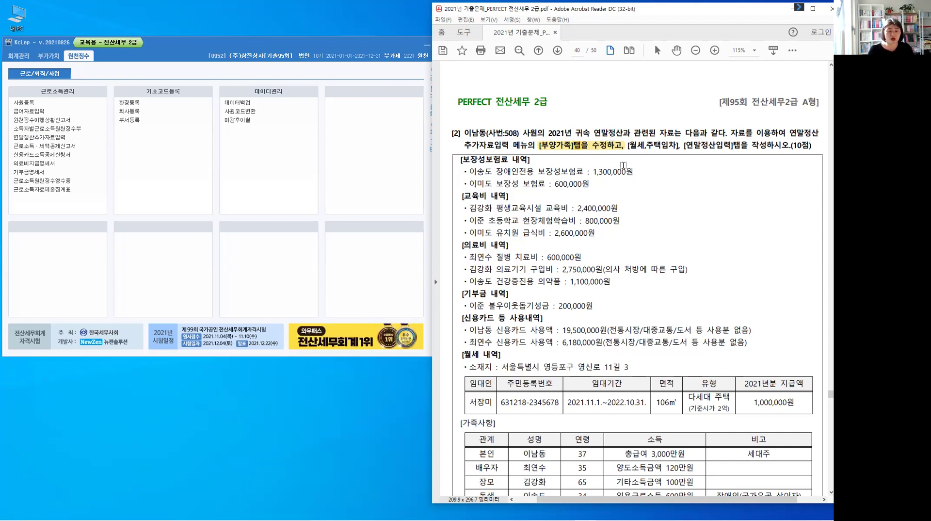
Step: Highlight "생산직 근로자인" and "5월분" in the instructions of question [1] on page 39
{"action": "scroll", "coordinate": [623, 165], "scroll_direction": "up", "scroll_amount": 1}
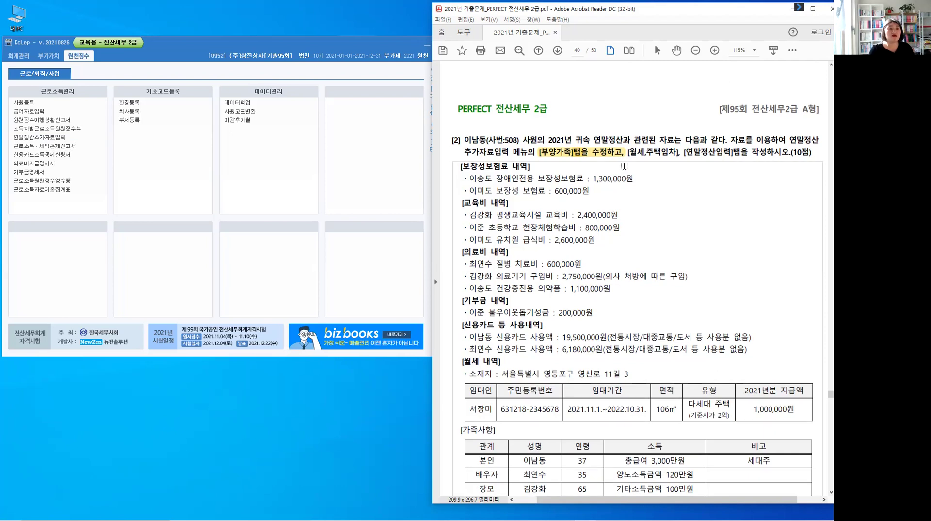
{"action": "scroll", "coordinate": [623, 165], "scroll_direction": "up", "scroll_amount": 5}
{"action": "scroll", "coordinate": [624, 166], "scroll_direction": "up", "scroll_amount": 3}
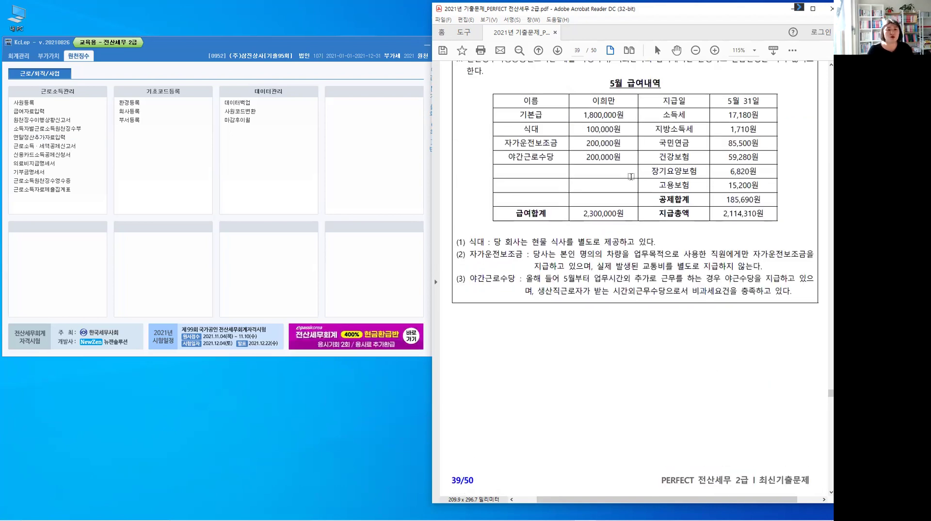
{"action": "scroll", "coordinate": [630, 176], "scroll_direction": "up", "scroll_amount": 2}
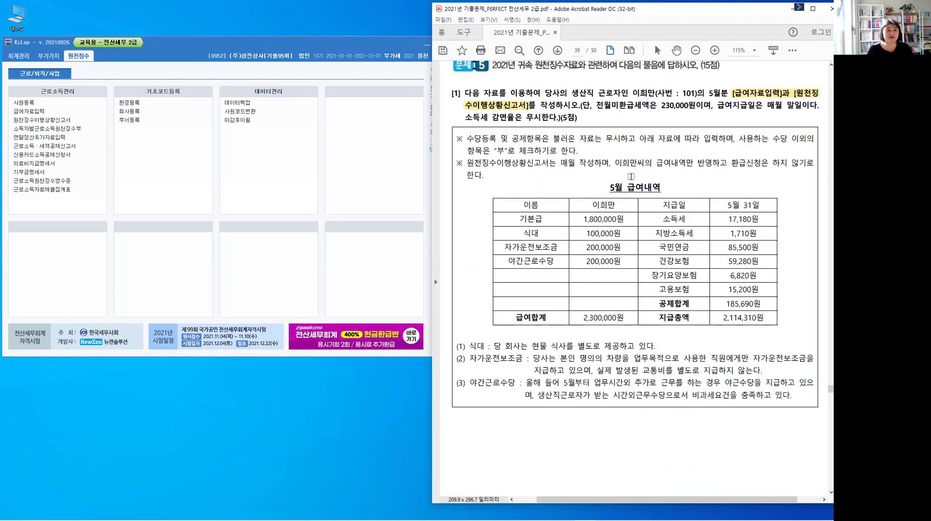
{"action": "scroll", "coordinate": [630, 177], "scroll_direction": "down", "scroll_amount": 1}
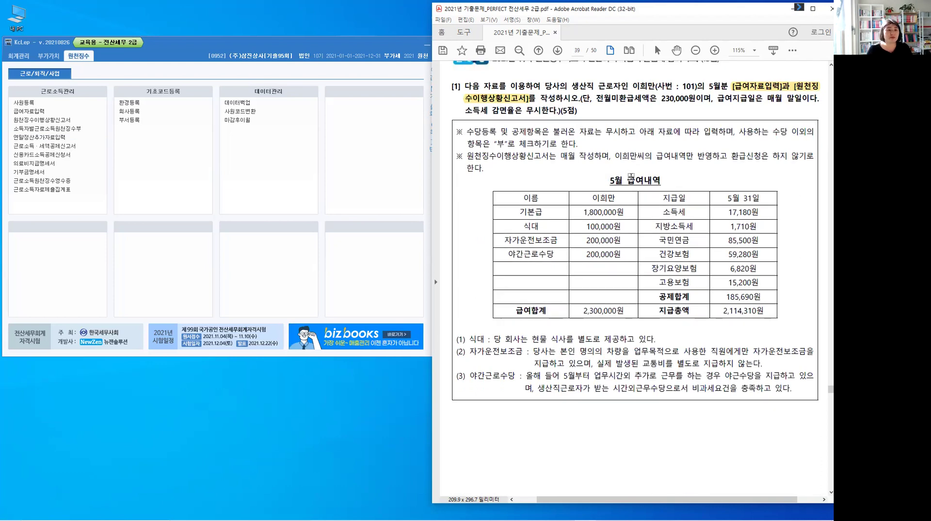
{"action": "scroll", "coordinate": [655, 135], "scroll_direction": "down", "scroll_amount": 1}
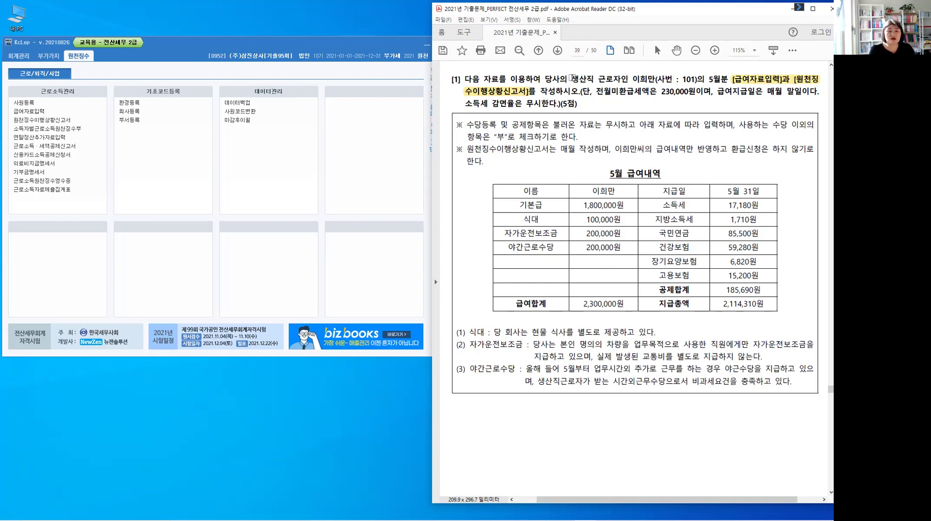
{"action": "left_click_drag", "start_coordinate": [570, 77], "coordinate": [628, 79]}
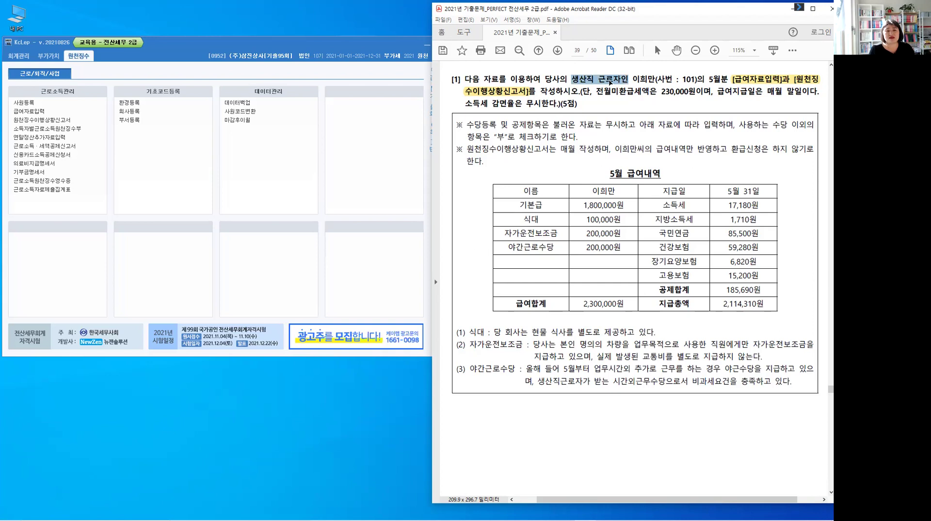
{"action": "left_click", "coordinate": [687, 68]}
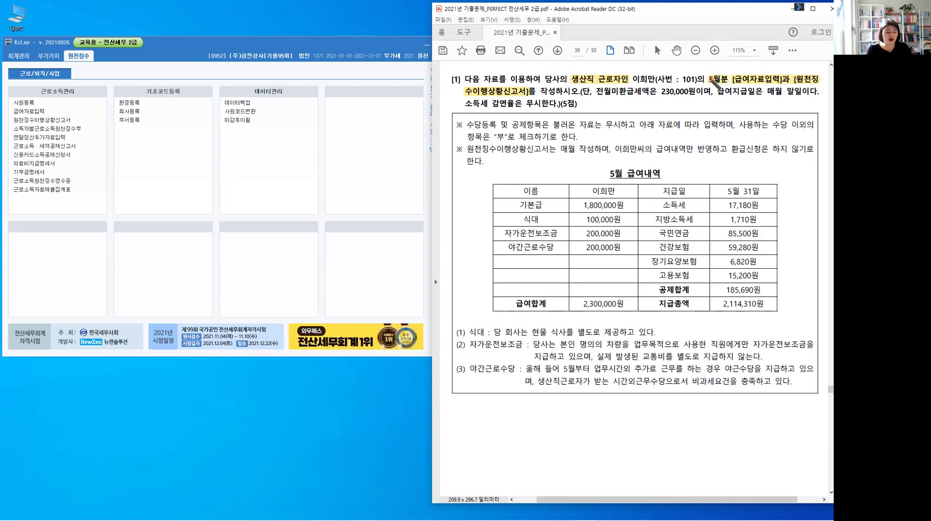
Step: Handwrite "귀속" in red above "5월분" and draw a red arrow linking "전월미환급세액" back to "원천징수이행상황신고서"
{"action": "key", "text": "alt"}
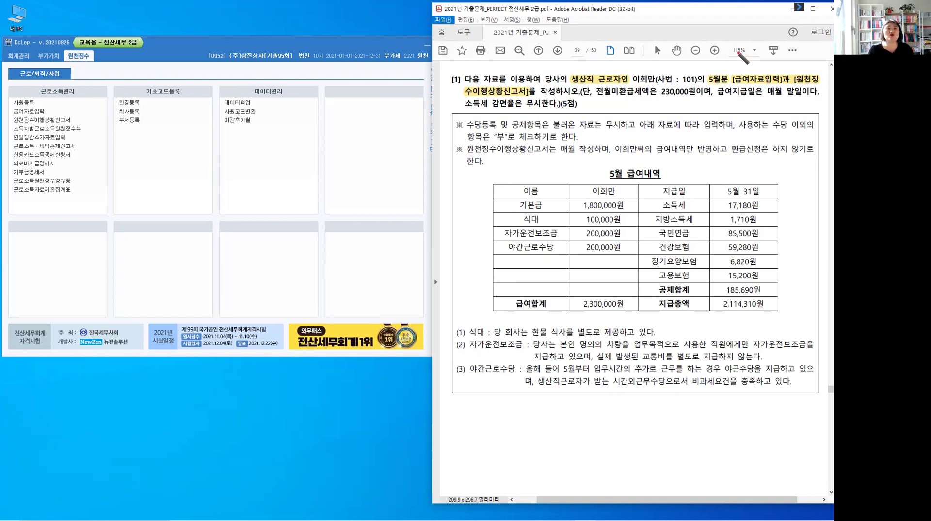
{"action": "left_click_drag", "start_coordinate": [716, 74], "coordinate": [728, 58]}
{"action": "left_click_drag", "start_coordinate": [732, 57], "coordinate": [755, 68]}
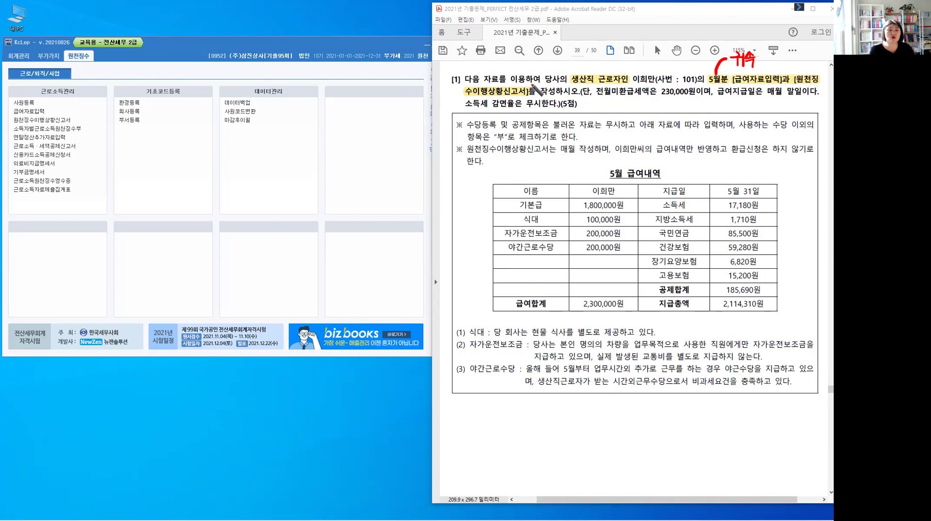
{"action": "left_click_drag", "start_coordinate": [525, 92], "coordinate": [601, 94]}
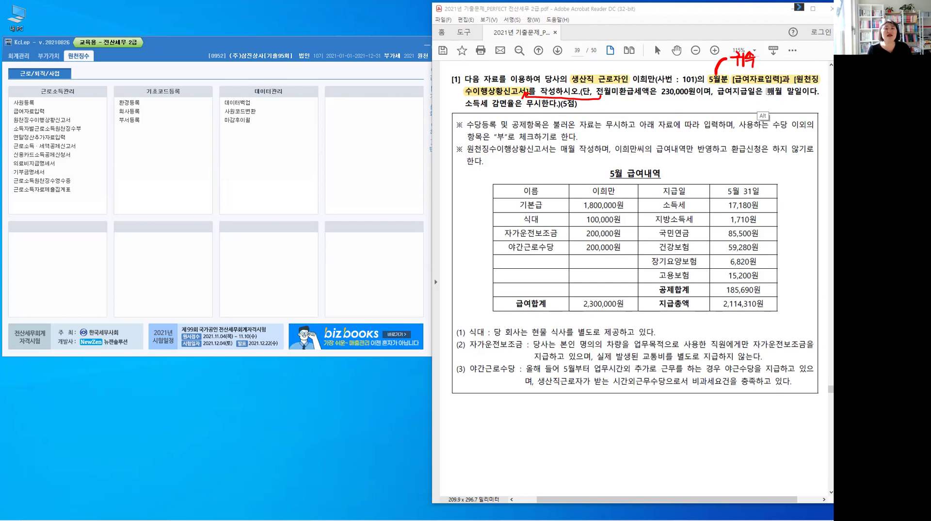
Step: Highlight "매월 말일이다." in question [1] and handwrite "지급: 5/31" in red beneath it
{"action": "mouse_move", "coordinate": [766, 91]}
{"action": "left_mouse_down"}
{"action": "mouse_move", "coordinate": [790, 91]}
{"action": "mouse_move", "coordinate": [782, 92]}
{"action": "left_mouse_up"}
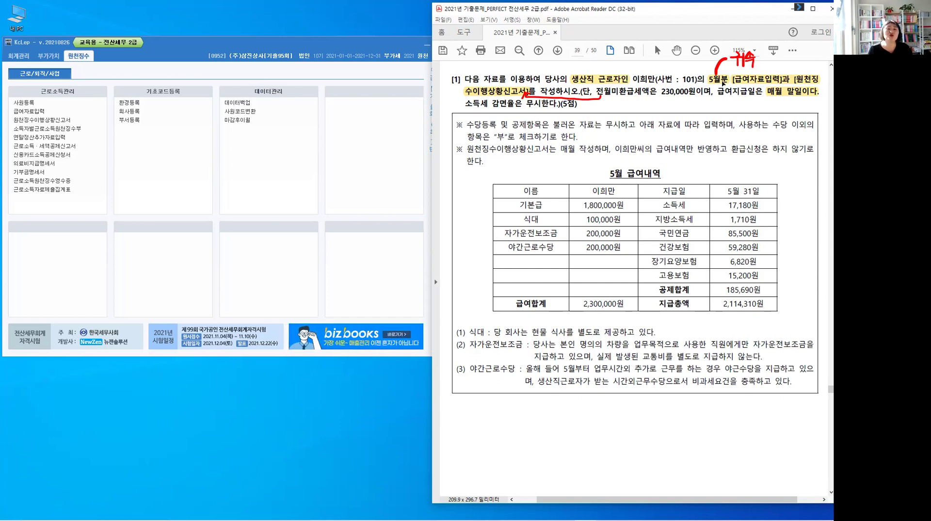
{"action": "left_click", "coordinate": [769, 96]}
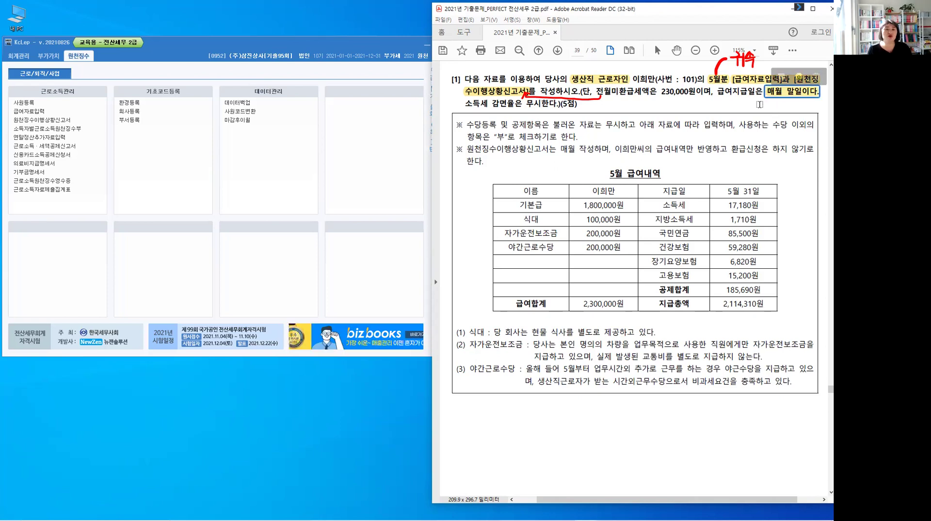
{"action": "left_click", "coordinate": [761, 122]}
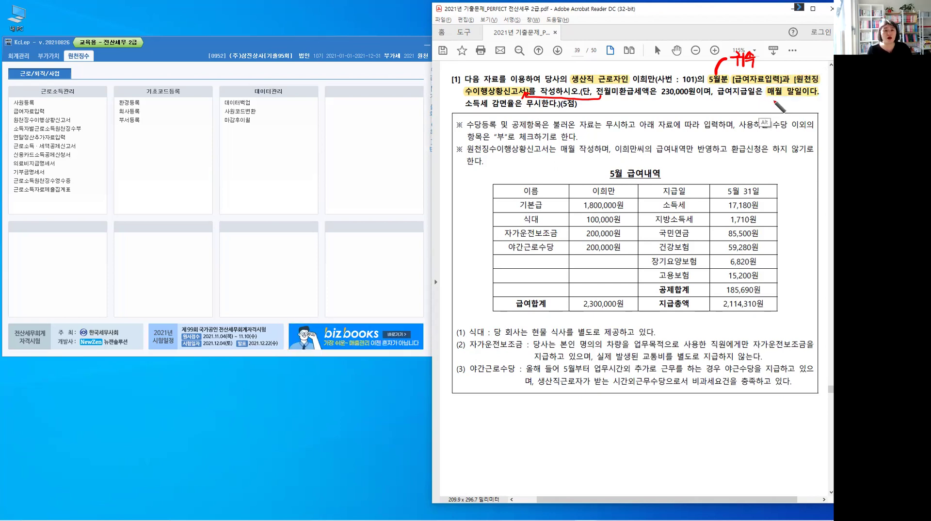
{"action": "left_click_drag", "start_coordinate": [770, 99], "coordinate": [788, 112]}
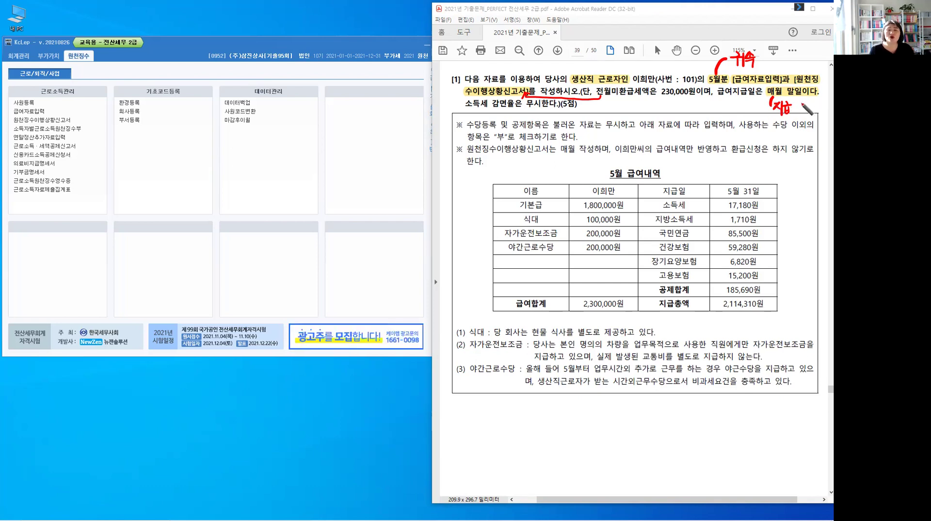
{"action": "left_click", "coordinate": [795, 105]}
{"action": "left_click", "coordinate": [794, 110]}
{"action": "left_click_drag", "start_coordinate": [799, 104], "coordinate": [817, 114]}
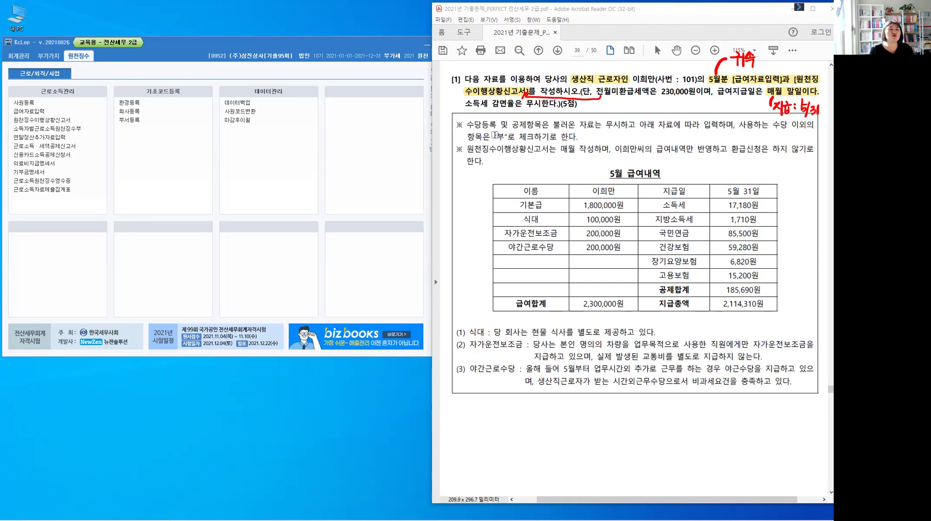
Step: In the two ※ notes above the payroll table, highlight "부", the phrase limiting the report to the employee's pay, and "환급신청은 하지 않기로"
{"action": "left_click_drag", "start_coordinate": [494, 137], "coordinate": [508, 137]}
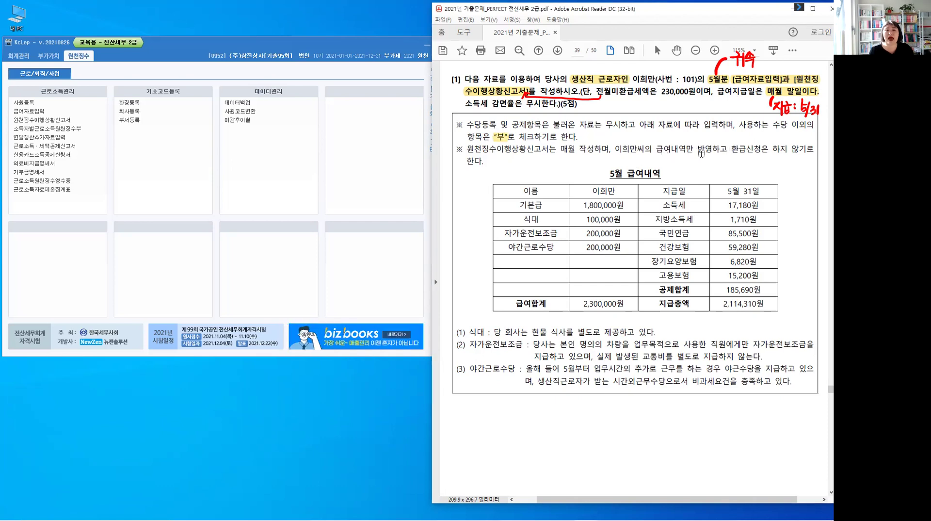
{"action": "left_click_drag", "start_coordinate": [618, 148], "coordinate": [637, 149]}
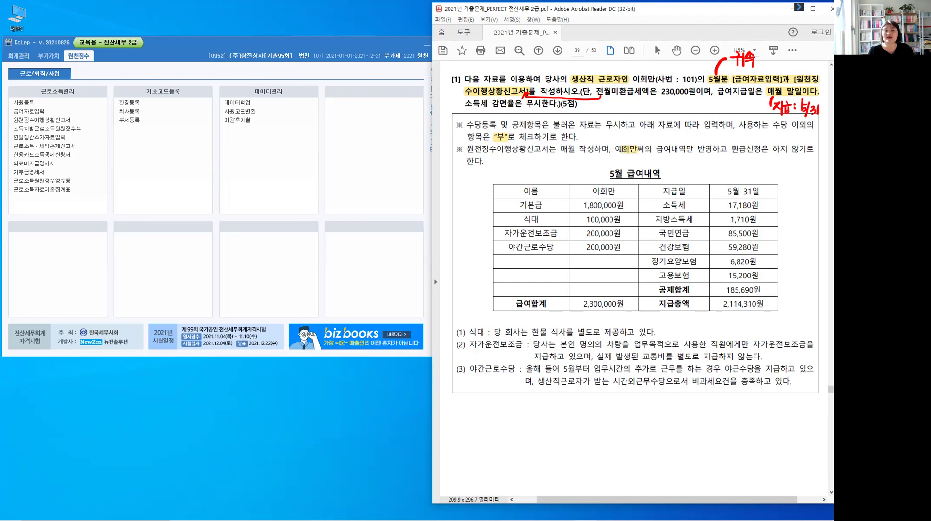
{"action": "left_click_drag", "start_coordinate": [692, 149], "coordinate": [615, 148]}
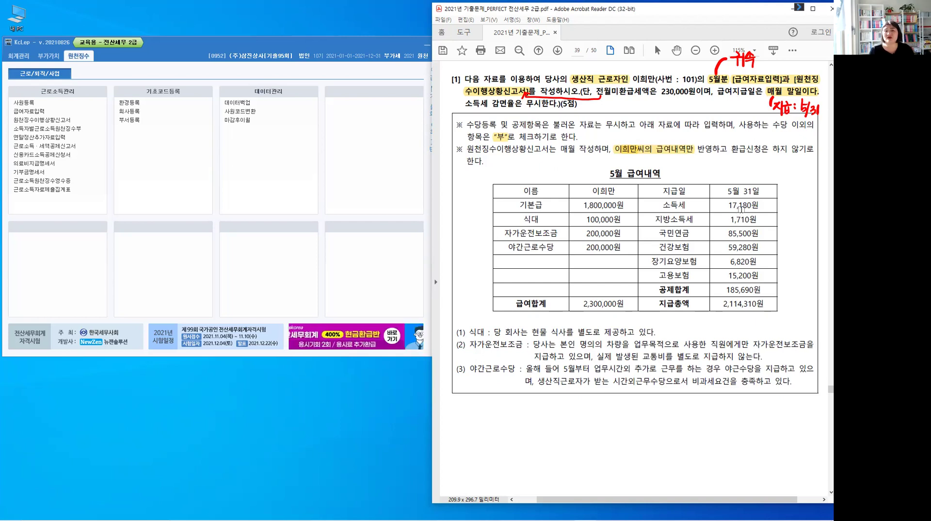
{"action": "key", "text": "ctrl"}
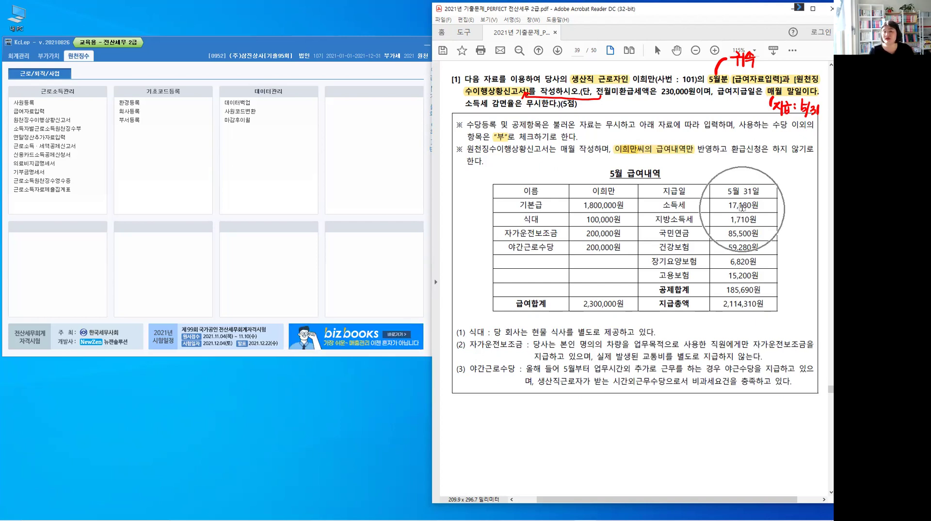
{"action": "key", "text": "ctrl"}
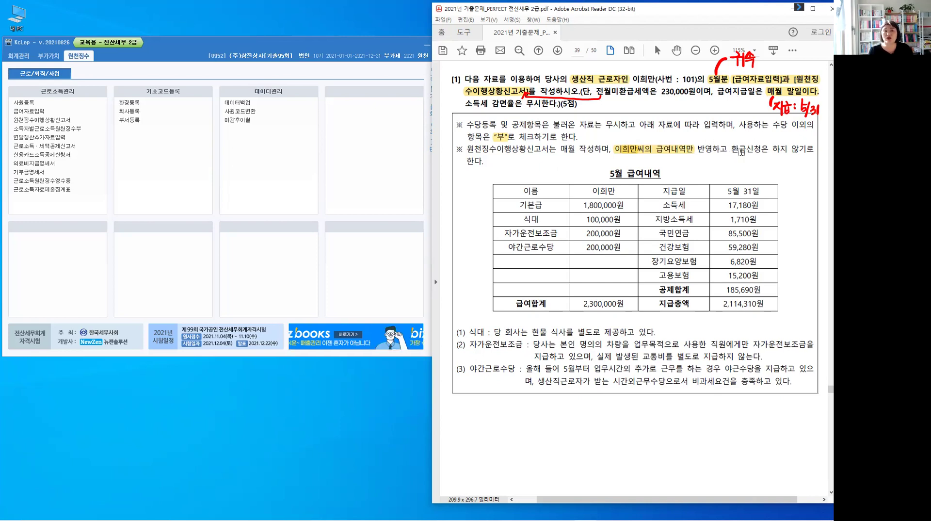
{"action": "left_click_drag", "start_coordinate": [731, 150], "coordinate": [813, 150]}
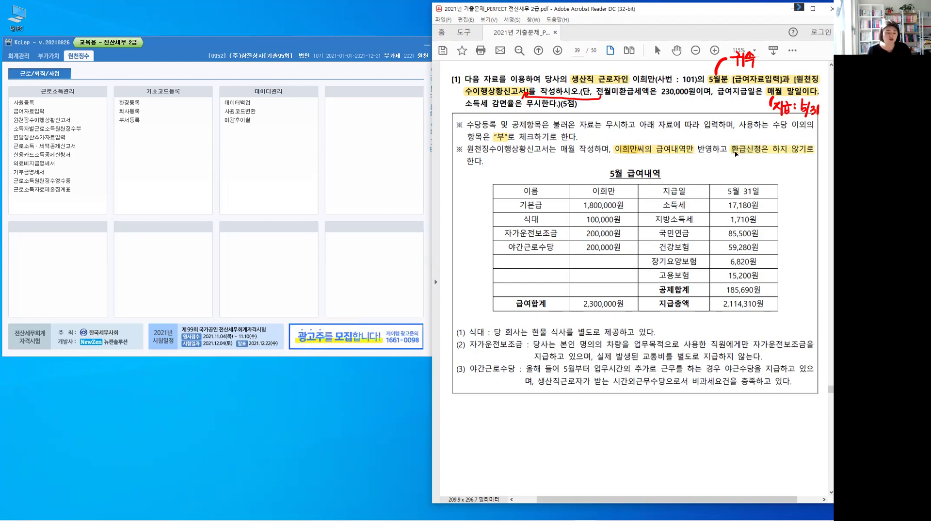
Step: Draw a small red arrow under "환급신청은 하지 않기로" and handwrite "이월" beside it
{"action": "key", "text": "alt"}
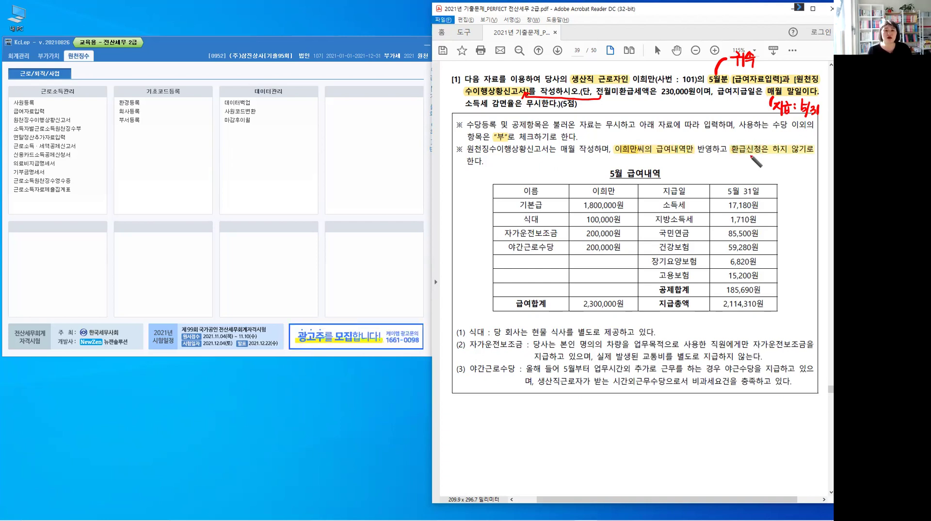
{"action": "left_click_drag", "start_coordinate": [749, 159], "coordinate": [748, 159]}
{"action": "mouse_move", "coordinate": [753, 156]}
{"action": "left_mouse_down"}
{"action": "mouse_move", "coordinate": [752, 168]}
{"action": "mouse_move", "coordinate": [764, 169]}
{"action": "mouse_move", "coordinate": [743, 168]}
{"action": "left_mouse_up"}
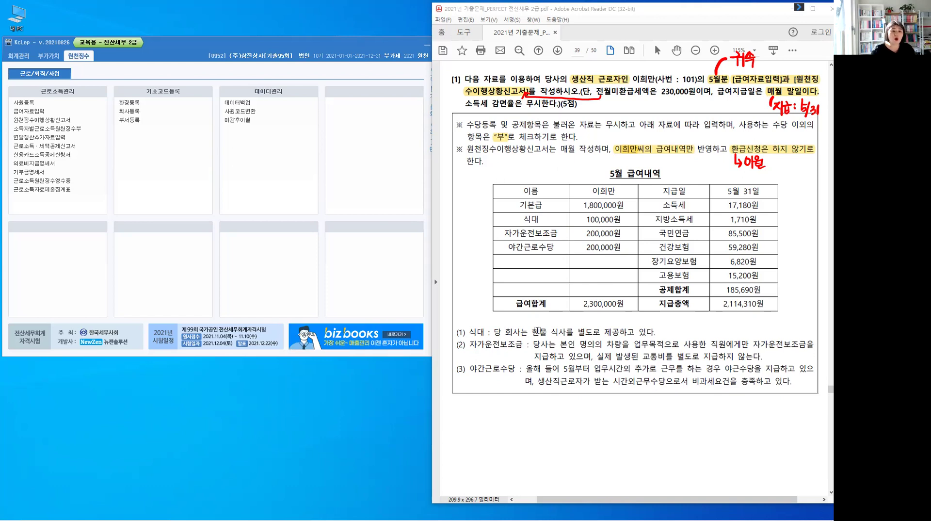
Step: Highlight "현물 식사를 별도로" in note (1) on 식대 and handwrite "비과세" in red above it
{"action": "mouse_move", "coordinate": [532, 332]}
{"action": "left_mouse_down"}
{"action": "mouse_move", "coordinate": [585, 338]}
{"action": "mouse_move", "coordinate": [562, 334]}
{"action": "mouse_move", "coordinate": [567, 318]}
{"action": "left_mouse_up"}
{"action": "left_click_drag", "start_coordinate": [571, 315], "coordinate": [592, 323]}
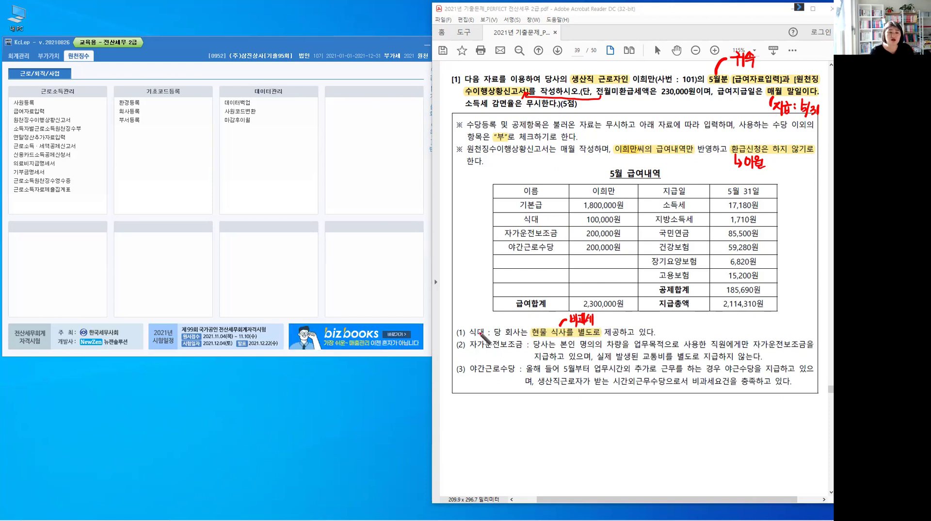
Step: Handwrite "금전제공식대 - 과세" in red beside note (1) and mark the 식대 row of the payroll table with "(과)"
{"action": "mouse_move", "coordinate": [668, 323]}
{"action": "left_mouse_down"}
{"action": "mouse_move", "coordinate": [674, 336]}
{"action": "mouse_move", "coordinate": [716, 334]}
{"action": "left_mouse_up"}
{"action": "left_click_drag", "start_coordinate": [709, 336], "coordinate": [717, 339]}
{"action": "left_click_drag", "start_coordinate": [718, 328], "coordinate": [720, 336]}
{"action": "mouse_move", "coordinate": [722, 324]}
{"action": "left_mouse_down"}
{"action": "mouse_move", "coordinate": [725, 335]}
{"action": "mouse_move", "coordinate": [764, 335]}
{"action": "left_mouse_up"}
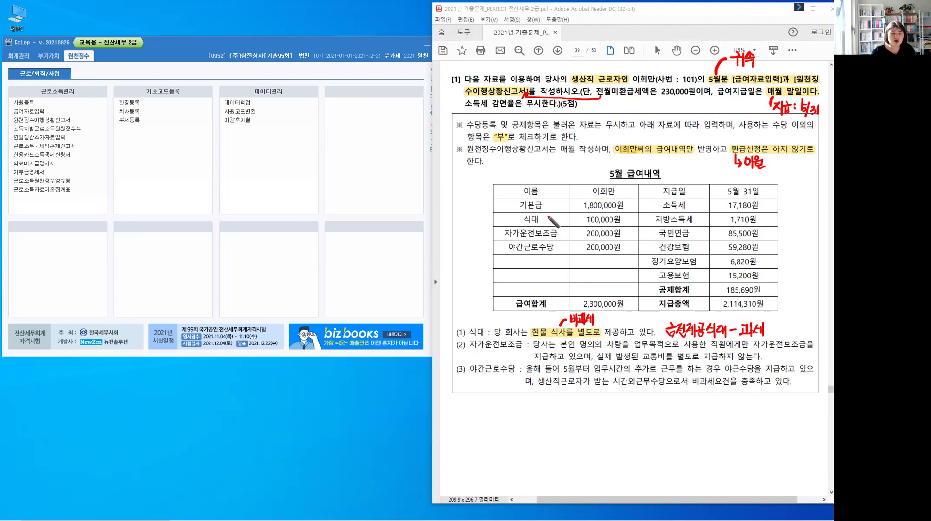
{"action": "mouse_move", "coordinate": [545, 214]}
{"action": "left_mouse_down"}
{"action": "mouse_move", "coordinate": [542, 224]}
{"action": "mouse_move", "coordinate": [552, 222]}
{"action": "left_mouse_up"}
{"action": "left_click_drag", "start_coordinate": [554, 214], "coordinate": [557, 219]}
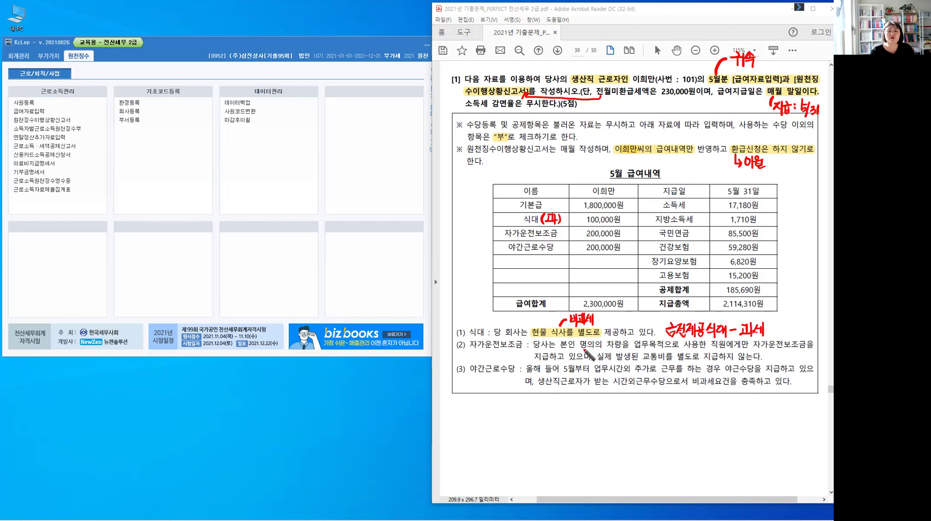
Step: Highlight the key words "본인", "업무", "사용", "교통비를" and "않는다." in note (2) on 자가운전보조금
{"action": "key", "text": "alt"}
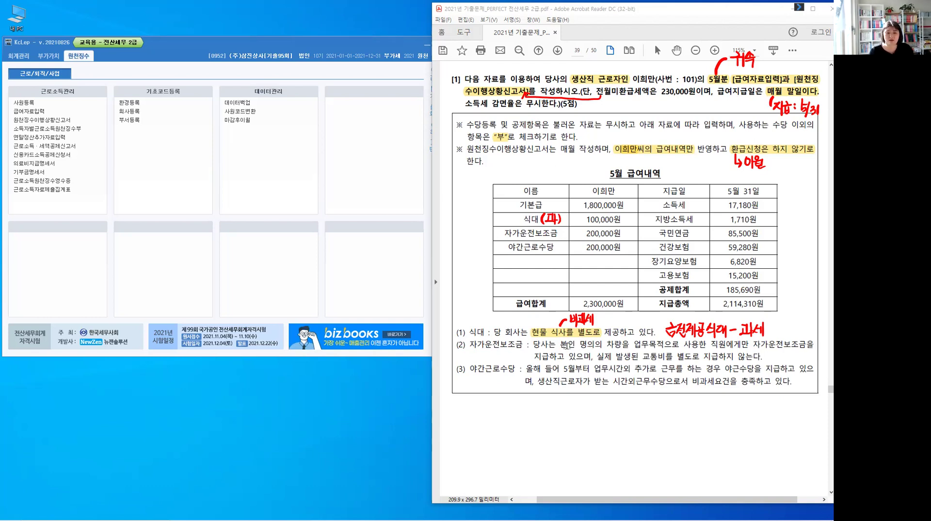
{"action": "left_click_drag", "start_coordinate": [561, 345], "coordinate": [576, 345]}
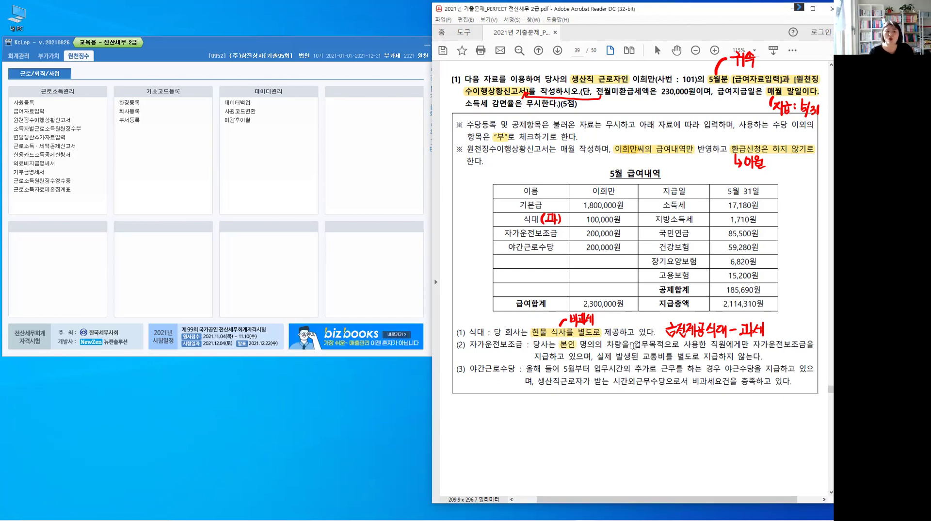
{"action": "left_click_drag", "start_coordinate": [633, 344], "coordinate": [649, 344]}
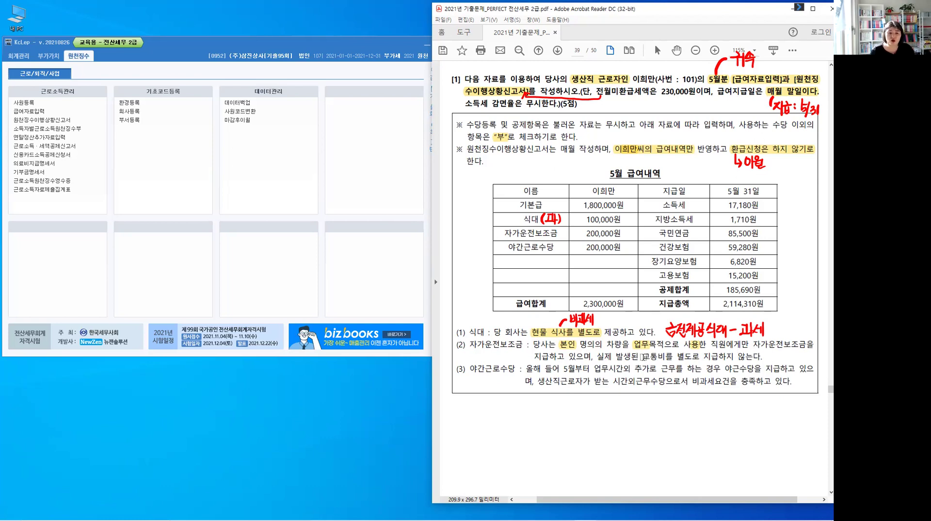
{"action": "left_click_drag", "start_coordinate": [738, 357], "coordinate": [761, 359]}
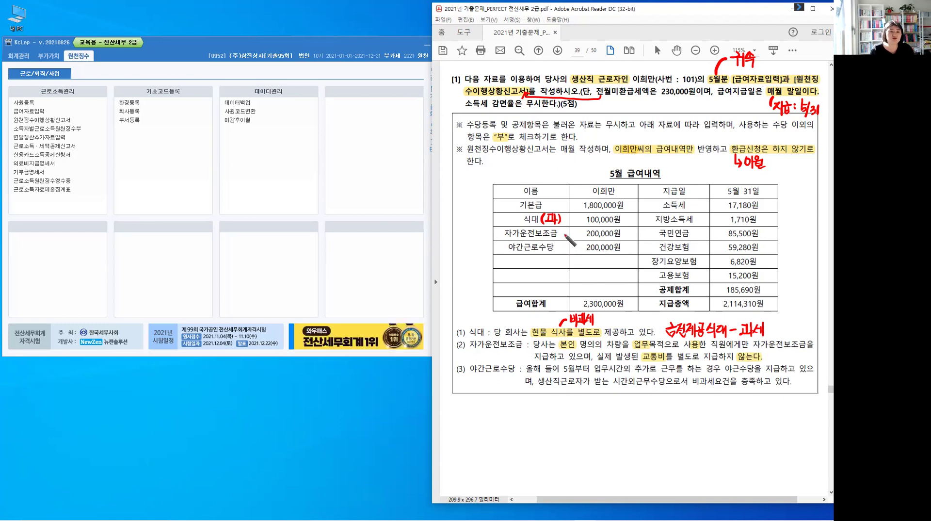
Step: Handwrite "(비)" in red beside 자가운전보조금 in the payroll table
{"action": "left_click_drag", "start_coordinate": [561, 228], "coordinate": [559, 240]}
{"action": "left_click_drag", "start_coordinate": [563, 230], "coordinate": [568, 239]}
{"action": "left_click_drag", "start_coordinate": [570, 228], "coordinate": [571, 240]}
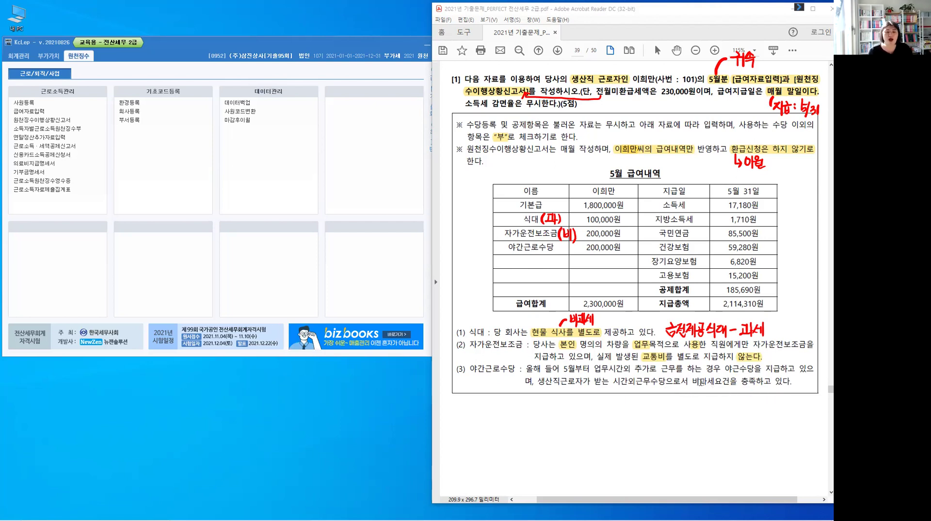
Step: Highlight "비과세요건을 충족하고 있다." in note (3) and handwrite "(비)" in red beside 야간근로수당 in the payroll table
{"action": "left_click_drag", "start_coordinate": [723, 381], "coordinate": [791, 382]}
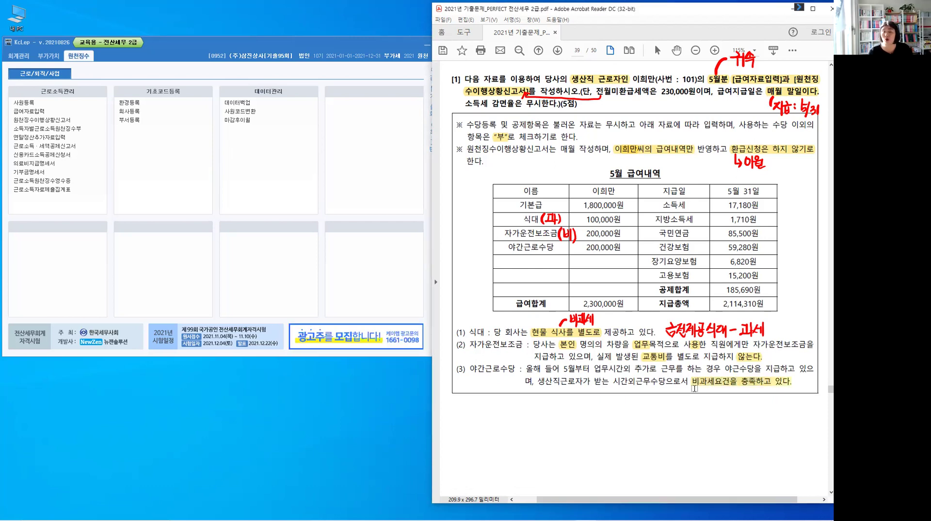
{"action": "key", "text": "alt"}
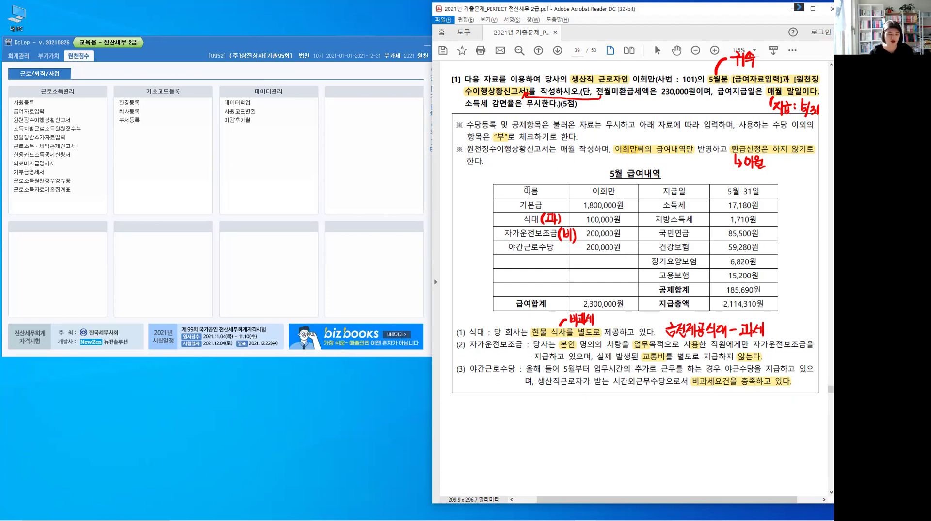
{"action": "key", "text": "alt"}
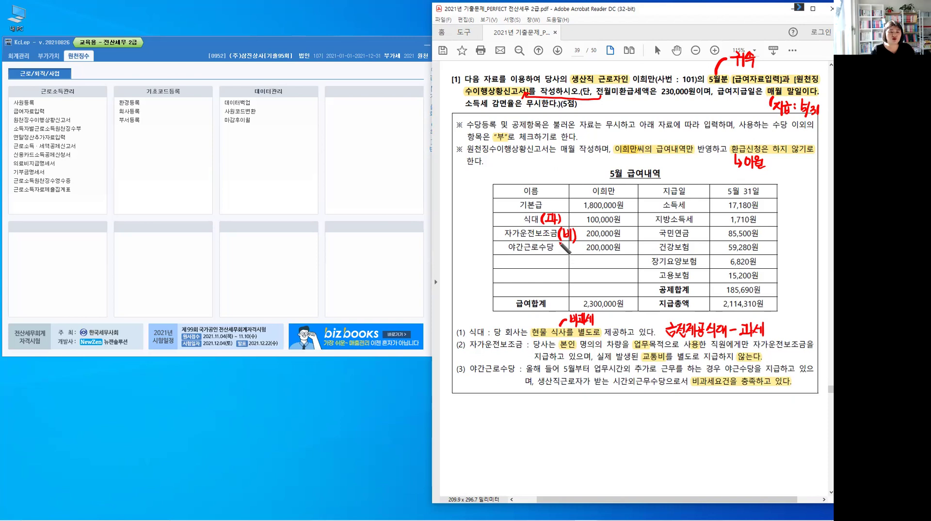
{"action": "left_click_drag", "start_coordinate": [561, 241], "coordinate": [573, 255]}
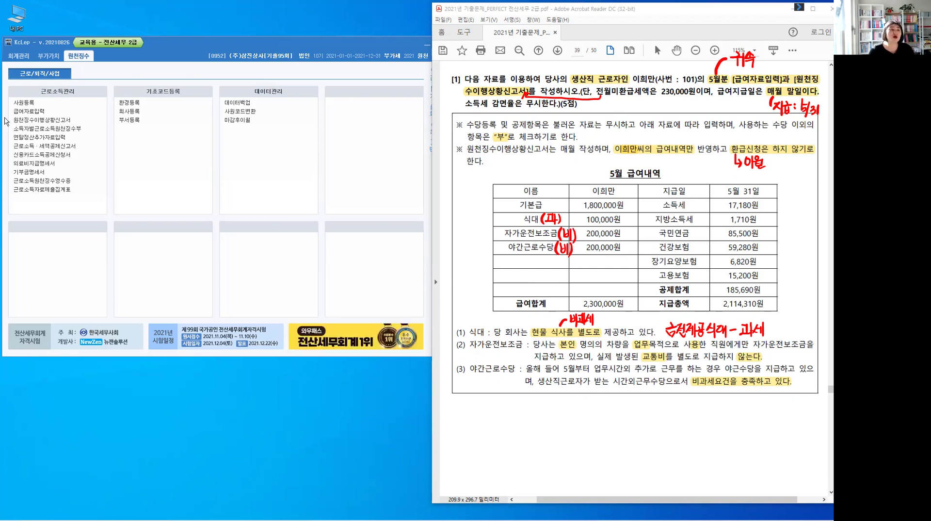
Step: Switch to KcLep and check the production worker's 생산직등여부 and 연장근로비과세 settings in 사원등록, closing the form when done
{"action": "left_click", "coordinate": [21, 104]}
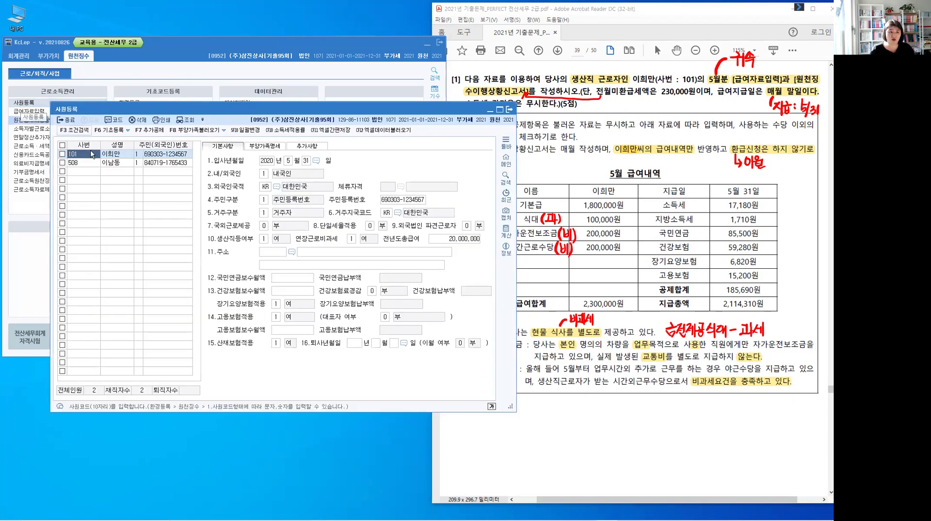
{"action": "left_click", "coordinate": [246, 243]}
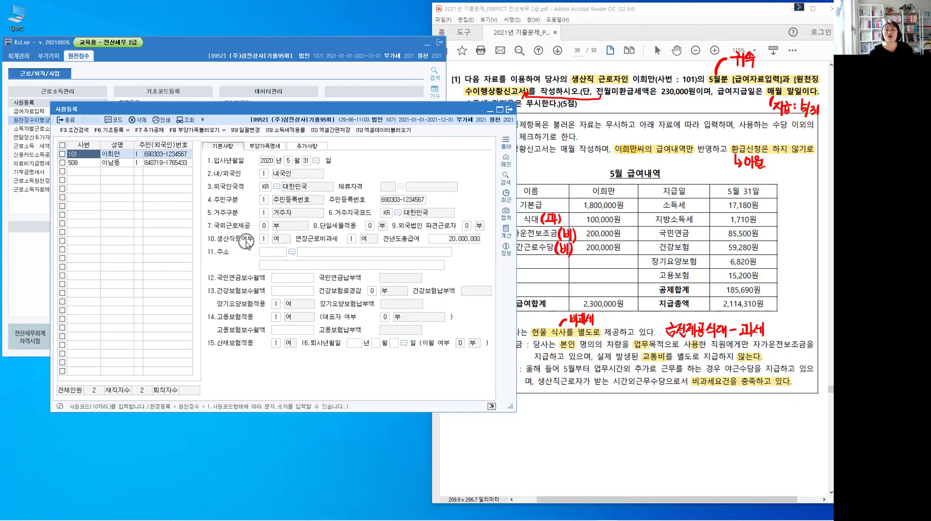
{"action": "left_click", "coordinate": [247, 242]}
{"action": "left_click", "coordinate": [263, 240]}
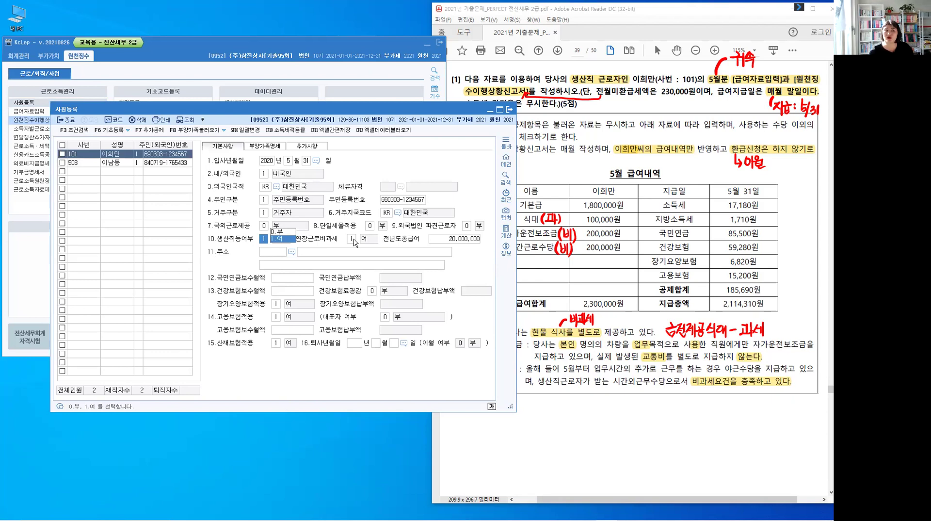
{"action": "key", "text": "Return"}
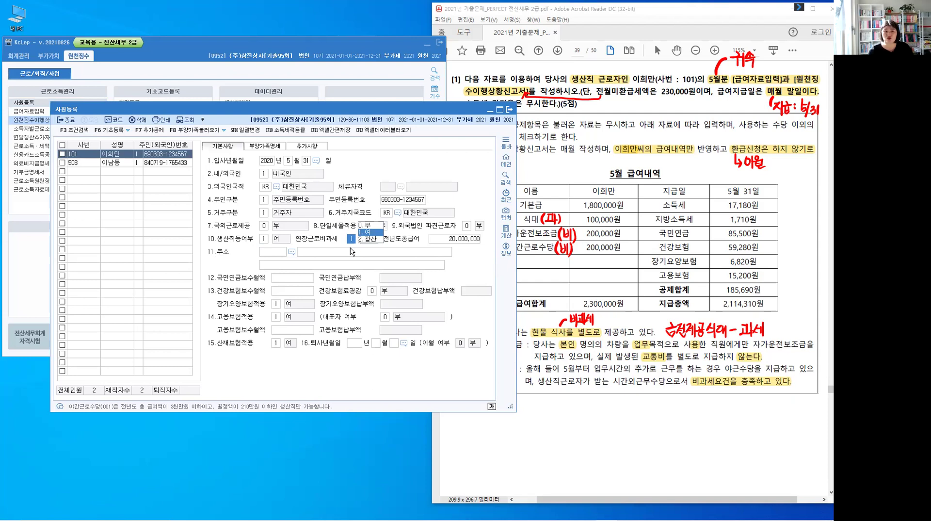
{"action": "left_click", "coordinate": [85, 155]}
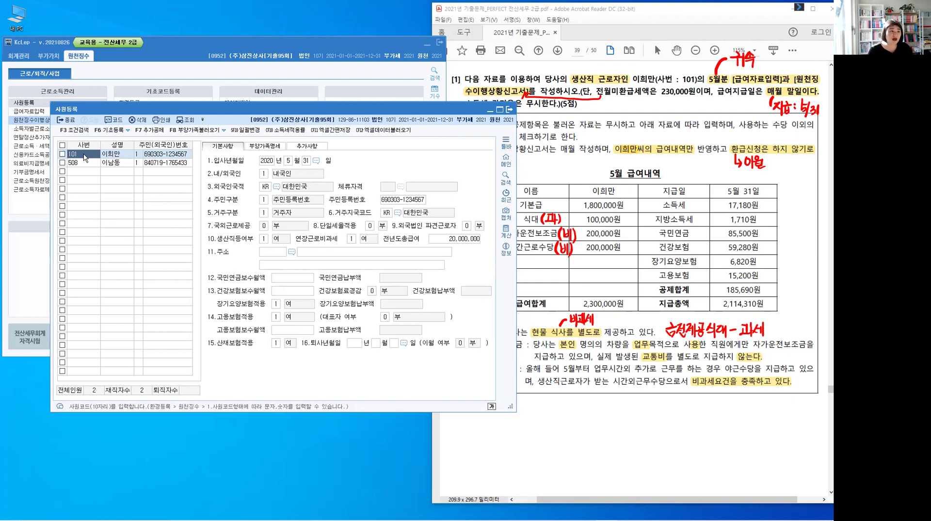
{"action": "left_click", "coordinate": [73, 121]}
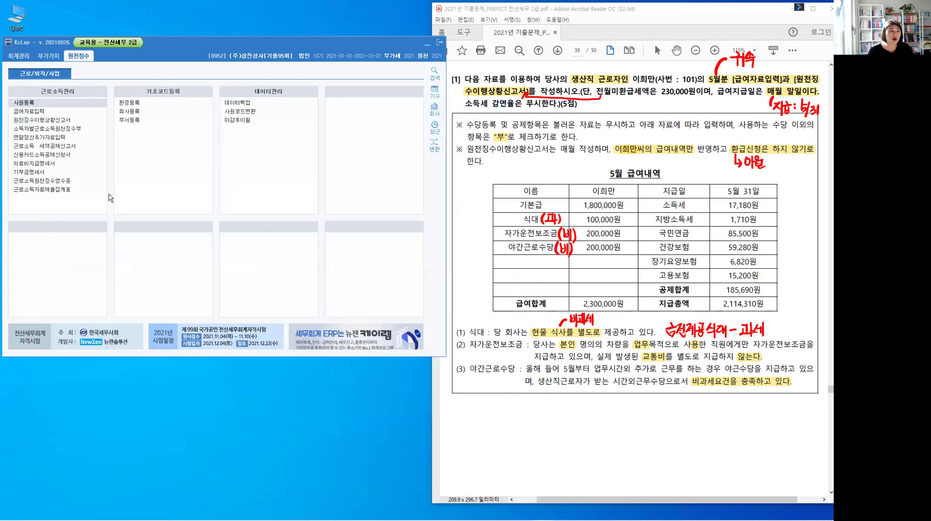
Step: Open 급여자료입력 and bring up its 수당공제등록 dialog
{"action": "left_click", "coordinate": [41, 115]}
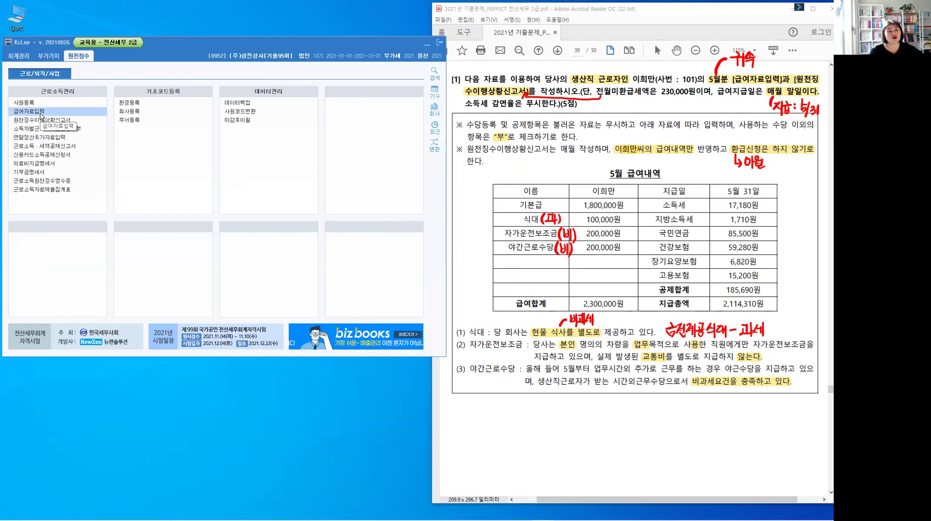
{"action": "left_click", "coordinate": [41, 114]}
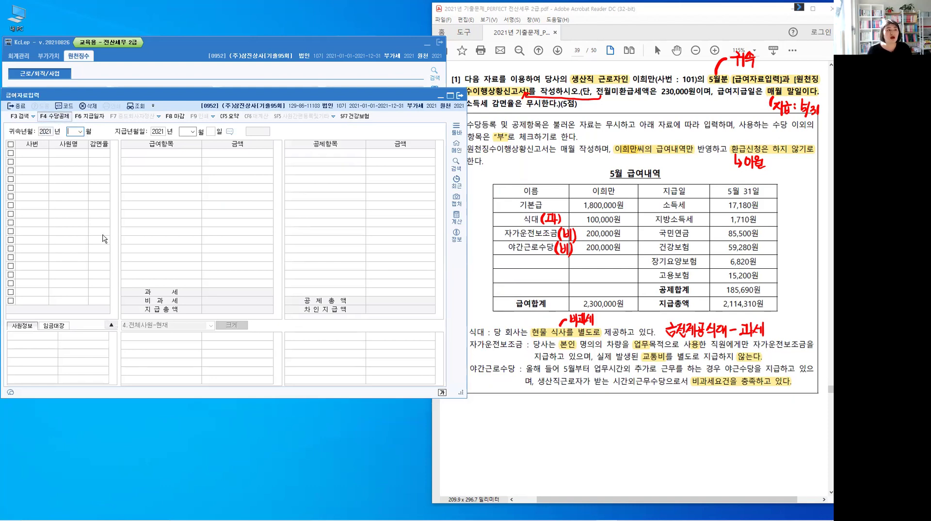
{"action": "key", "text": "F4"}
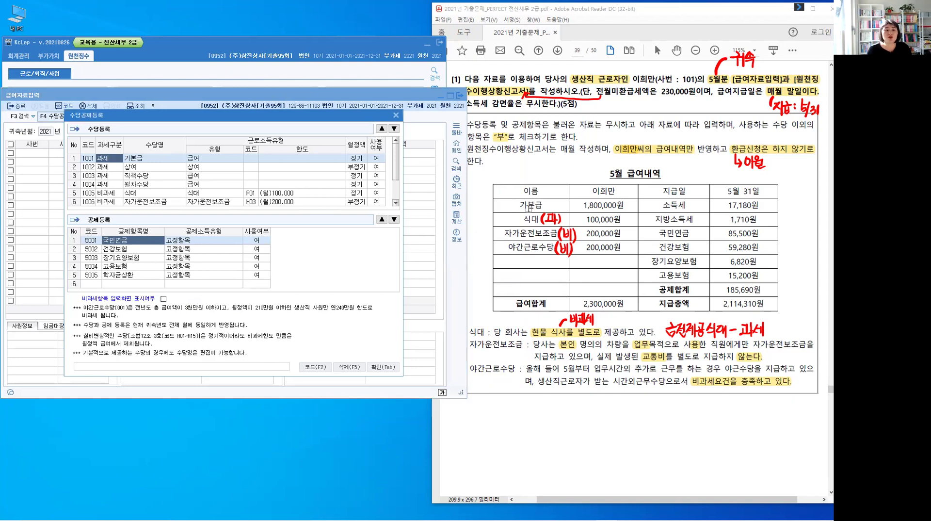
Step: Set 사용여부 to 부 for the allowances 상여, 직책수당, 월차수당 and the non-taxable 식대
{"action": "left_click", "coordinate": [113, 173]}
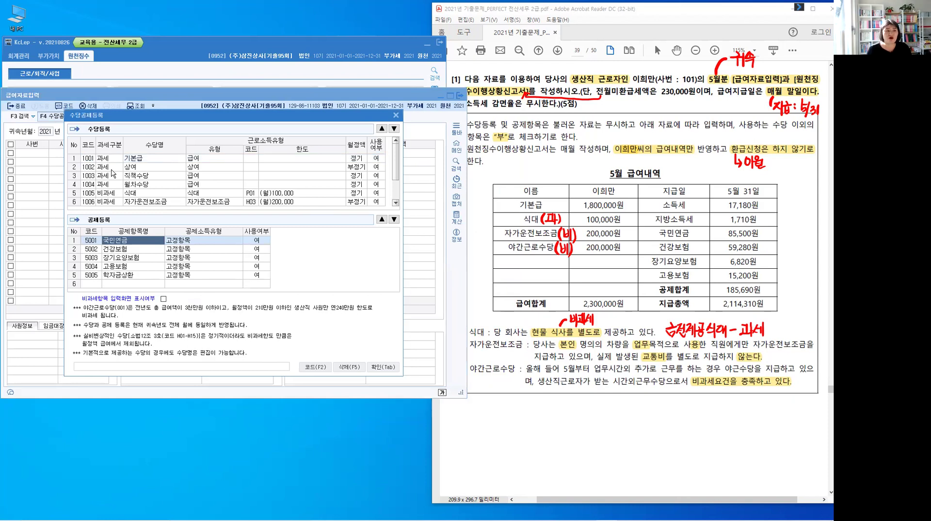
{"action": "left_click", "coordinate": [377, 168]}
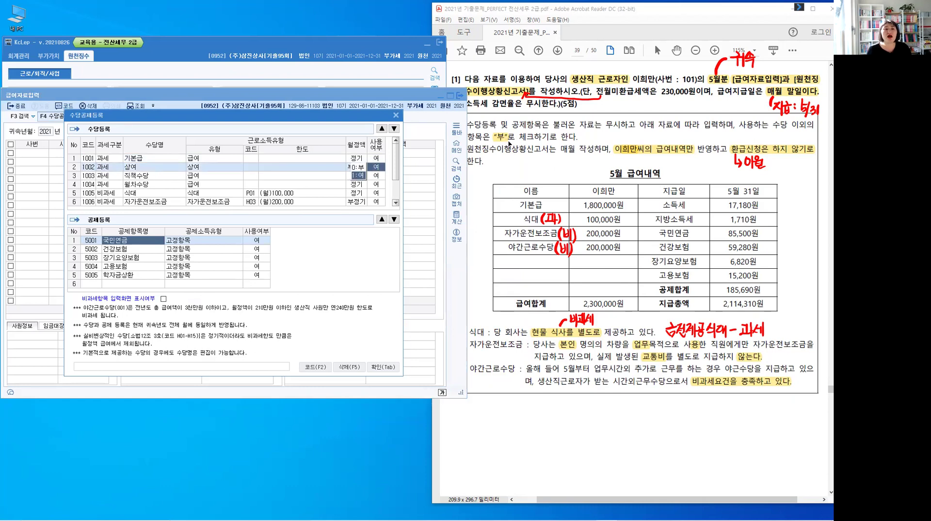
{"action": "left_click", "coordinate": [360, 169]}
{"action": "left_click", "coordinate": [376, 175]}
{"action": "left_click", "coordinate": [359, 176]}
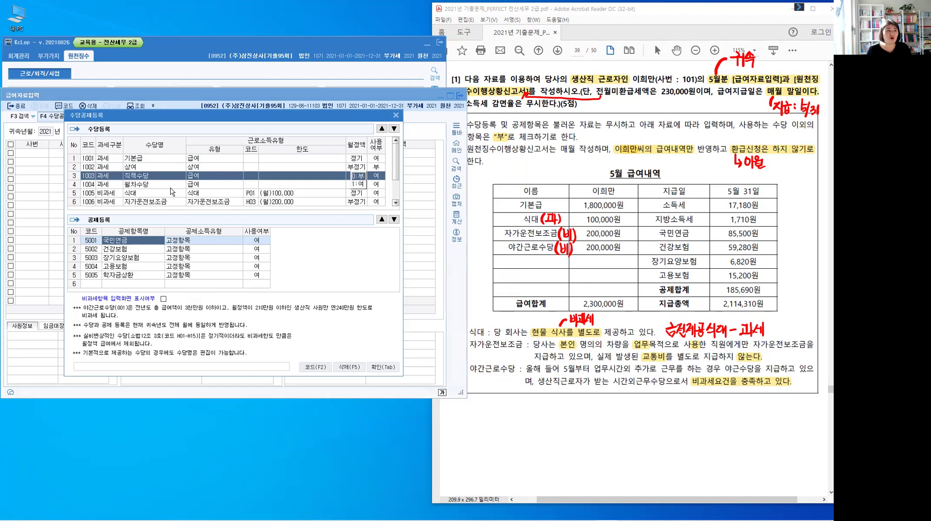
{"action": "left_click", "coordinate": [380, 186]}
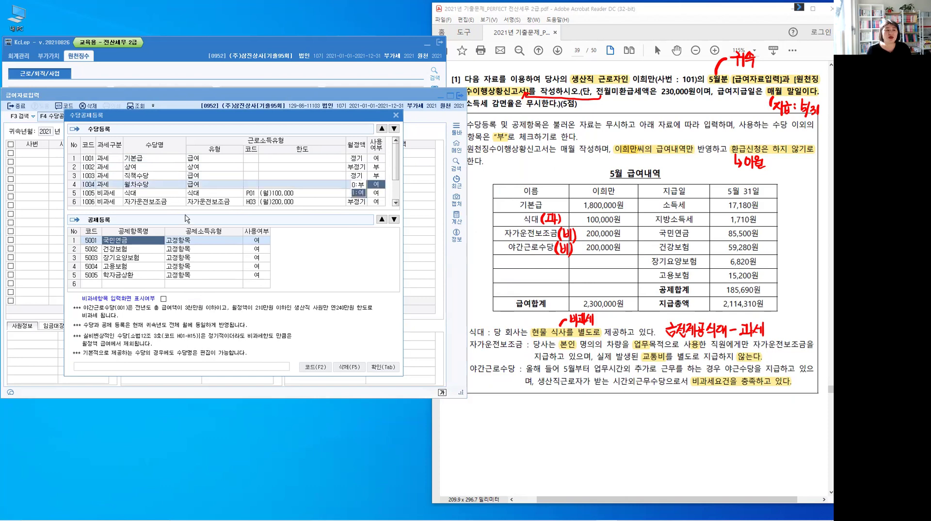
{"action": "left_click", "coordinate": [360, 185]}
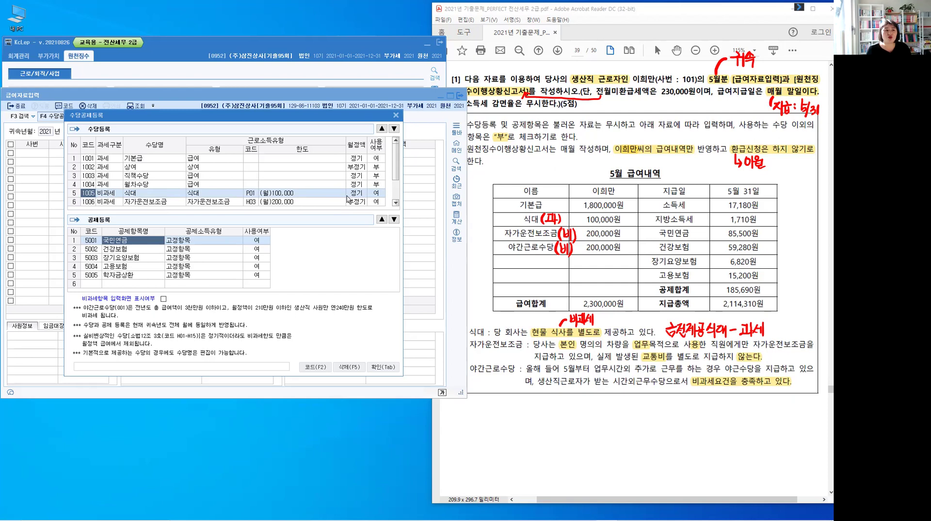
{"action": "left_click", "coordinate": [373, 193]}
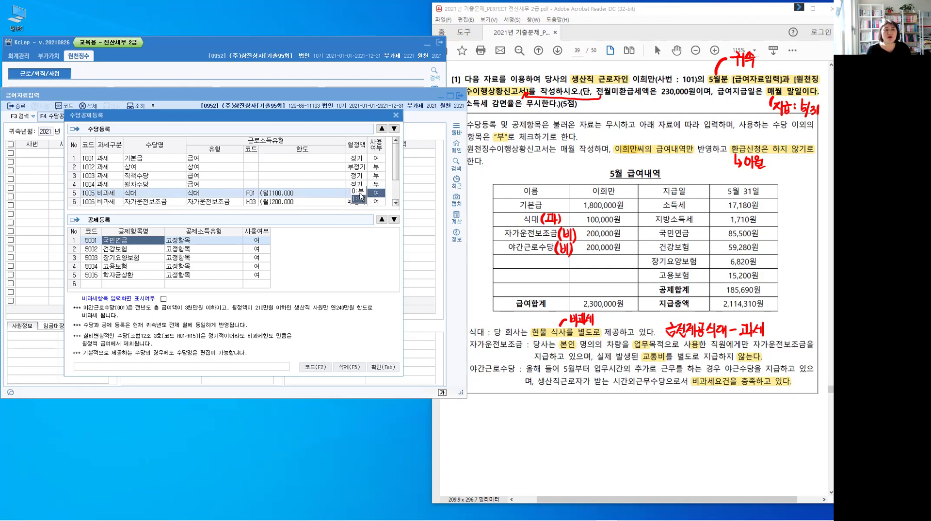
{"action": "left_click", "coordinate": [360, 192]}
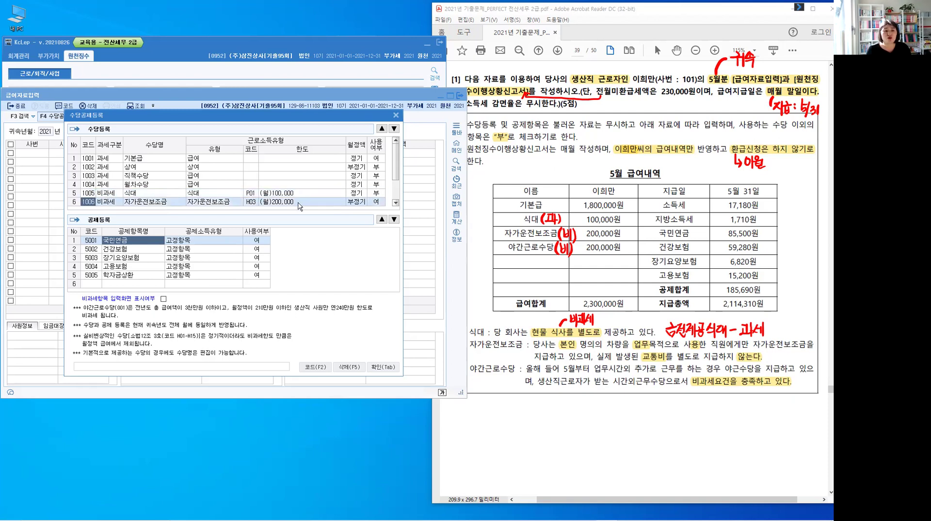
Step: Add a 과세 allowance named 식대 in the empty row below 야간근로수당, keeping 정기 and 사용여부 여
{"action": "left_click", "coordinate": [396, 204]}
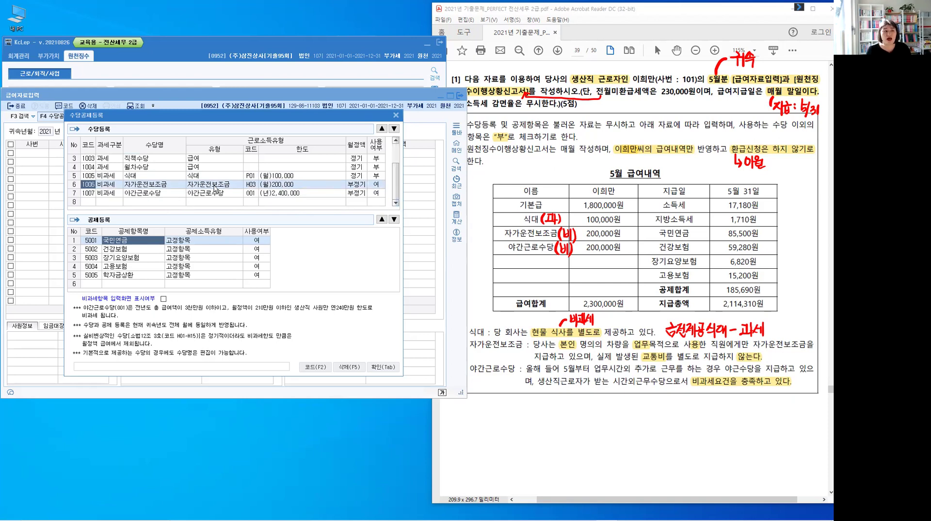
{"action": "left_click", "coordinate": [146, 194]}
{"action": "left_click", "coordinate": [88, 202]}
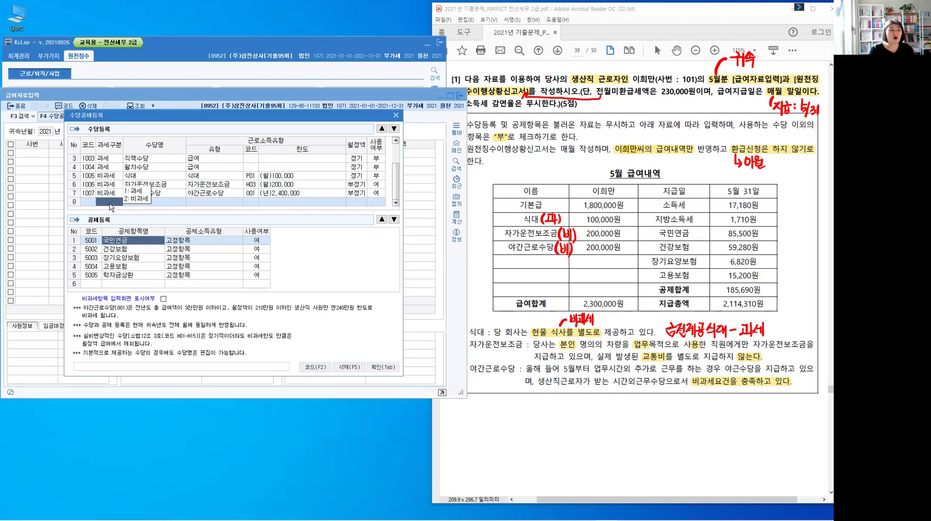
{"action": "key", "text": "1"}
{"action": "key", "text": "Return"}
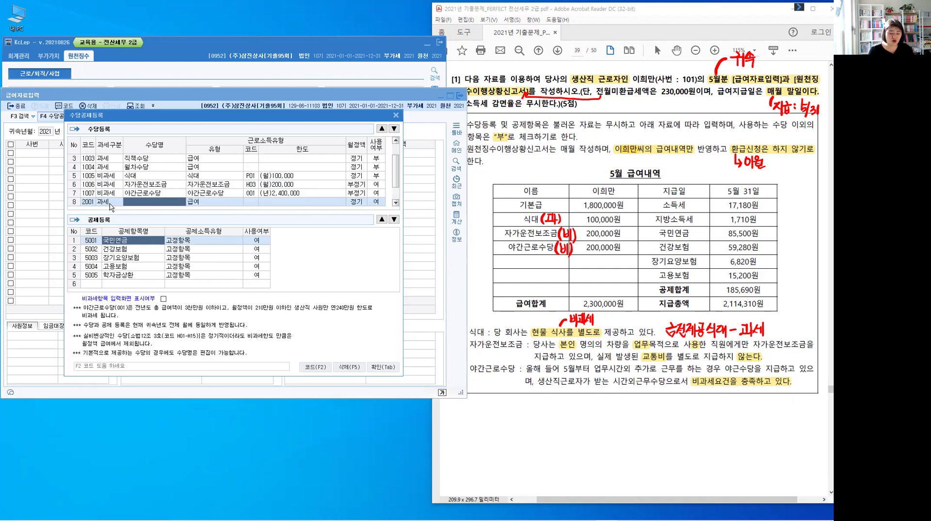
{"action": "type", "text": "식대"}
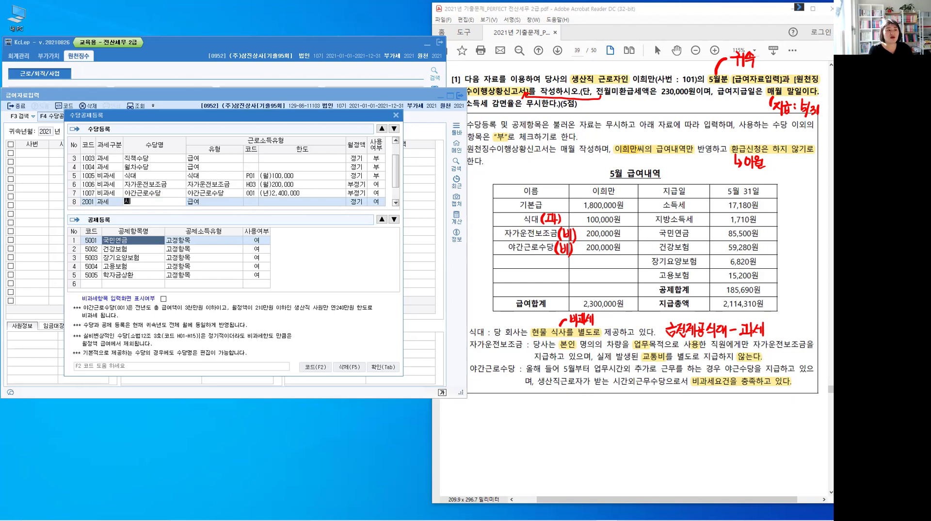
{"action": "key", "text": "Return"}
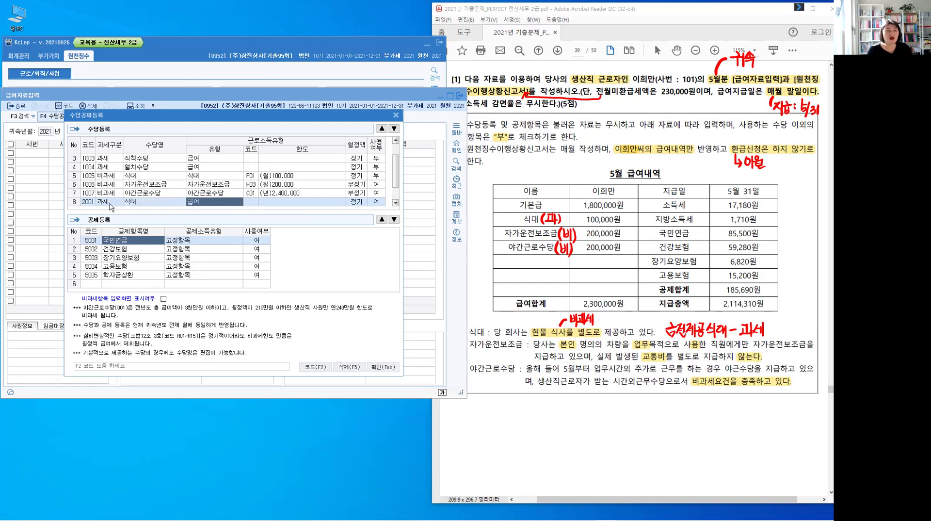
{"action": "key", "text": "Return"}
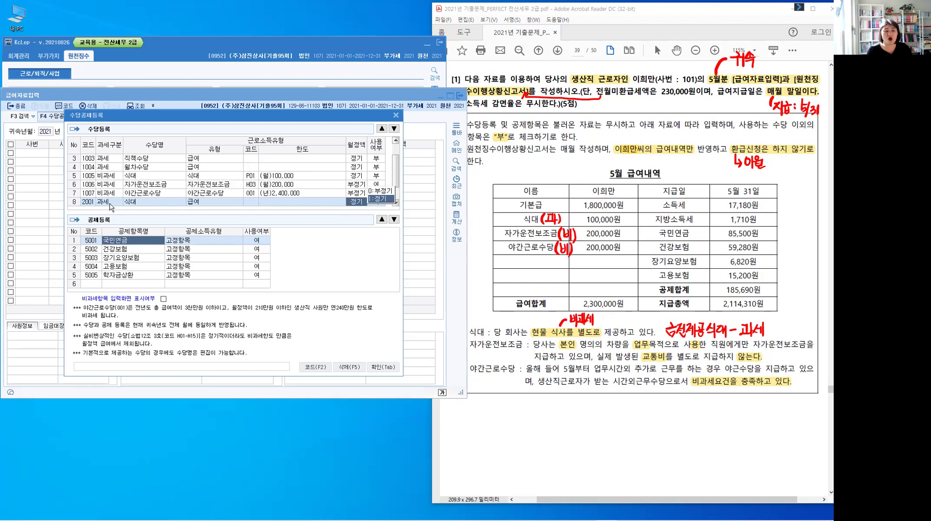
{"action": "key", "text": "Return"}
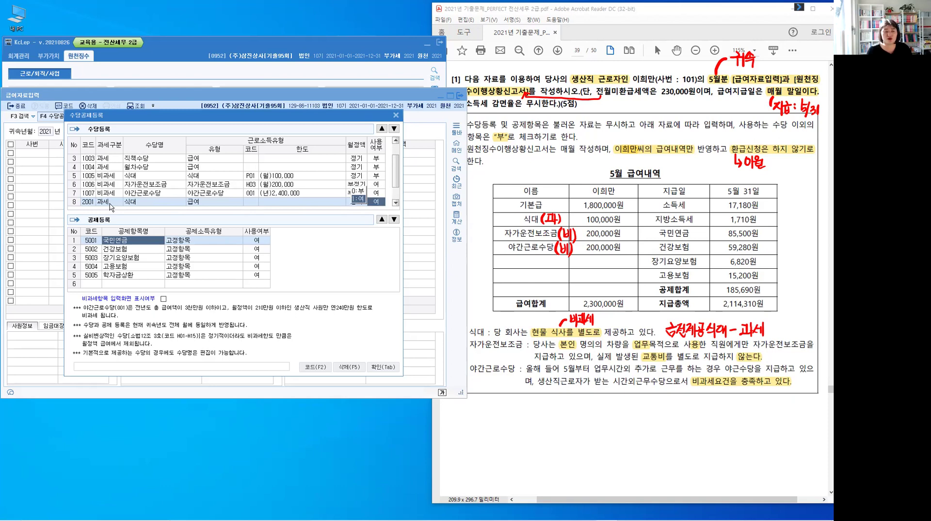
{"action": "key", "text": "Return"}
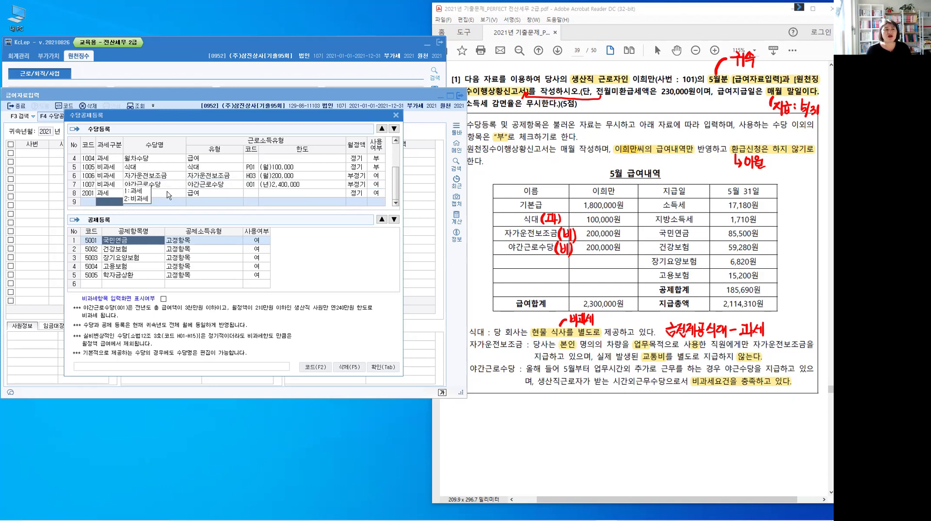
{"action": "key", "text": "Escape"}
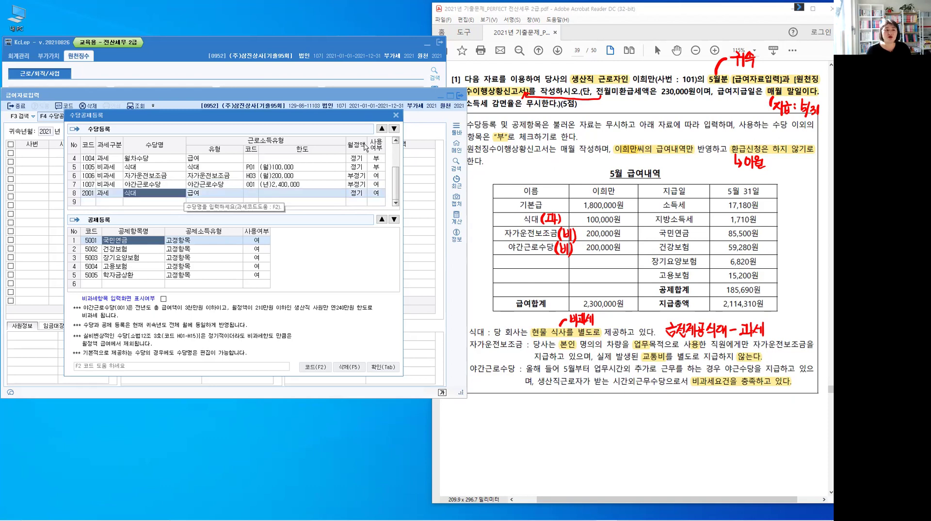
Step: Move the new taxable 식대 row up the allowance list to directly below 기본급
{"action": "left_click", "coordinate": [382, 128]}
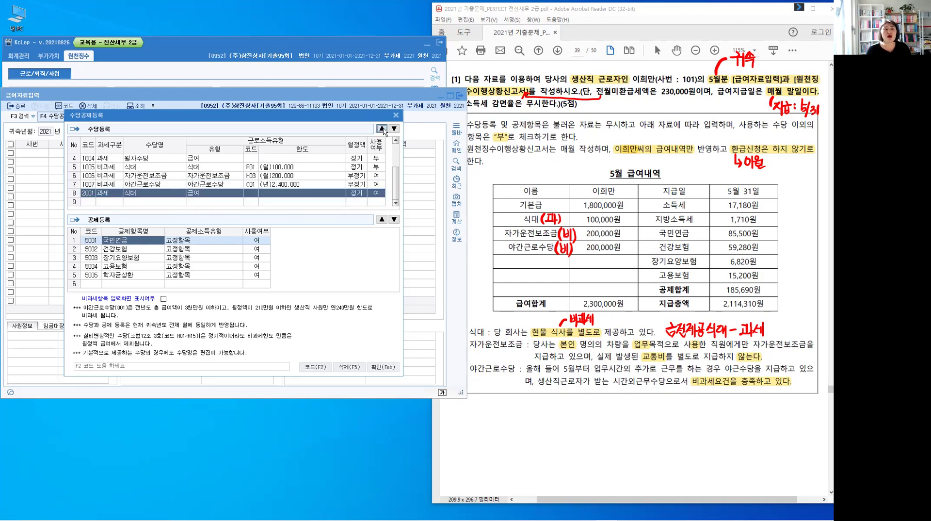
{"action": "left_click", "coordinate": [382, 129]}
{"action": "left_click", "coordinate": [382, 128]}
{"action": "left_click", "coordinate": [382, 128]}
{"action": "left_click", "coordinate": [382, 128]}
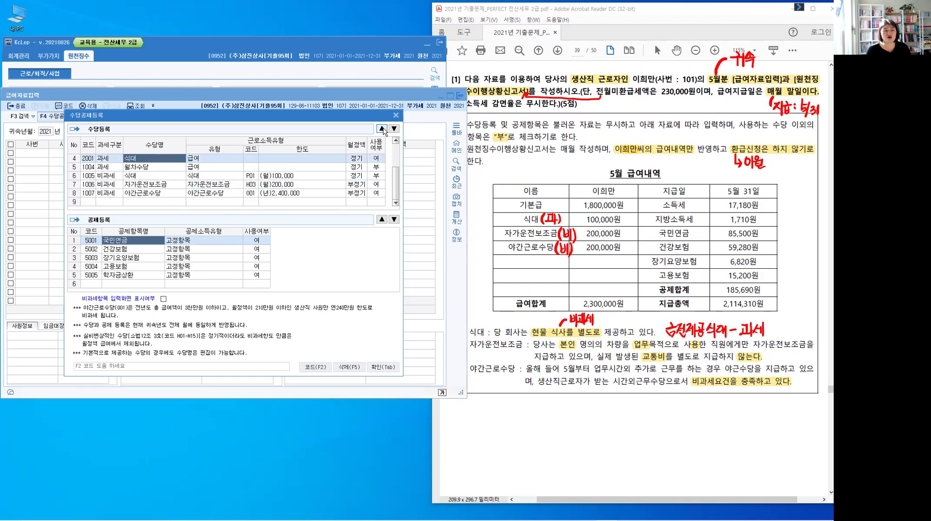
{"action": "scroll", "coordinate": [370, 133], "scroll_direction": "up", "scroll_amount": 1}
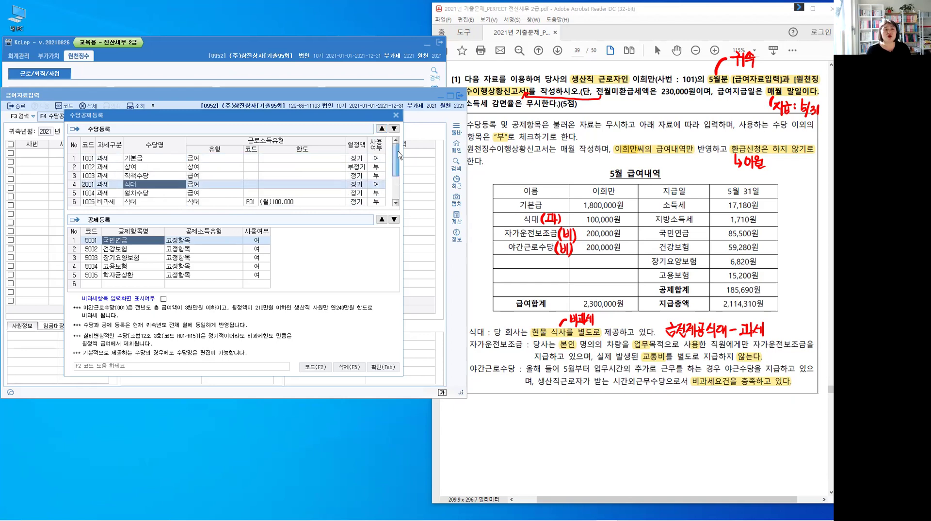
{"action": "left_click", "coordinate": [382, 129]}
{"action": "left_click", "coordinate": [381, 129]}
{"action": "left_click", "coordinate": [381, 129]}
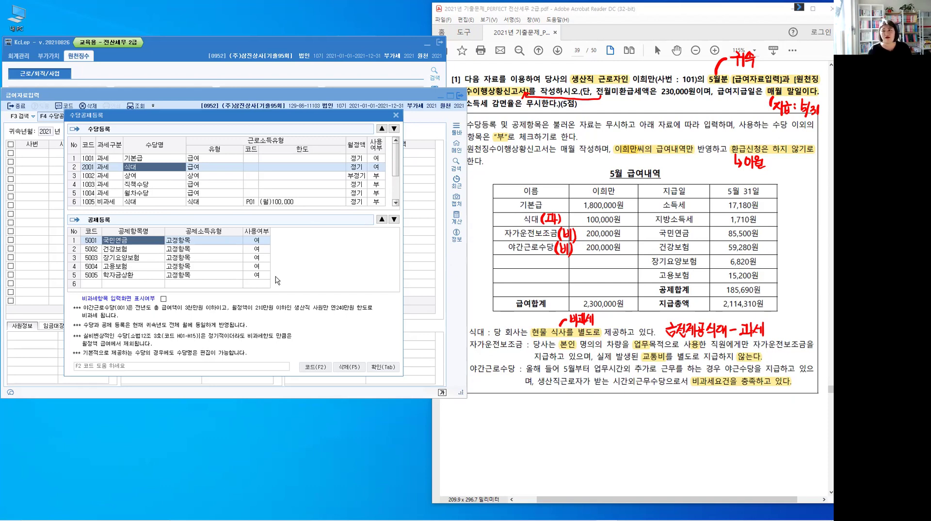
Step: Switch 사용여부 of the deduction 학자금상환 to 부 and back to 여
{"action": "left_click", "coordinate": [121, 275]}
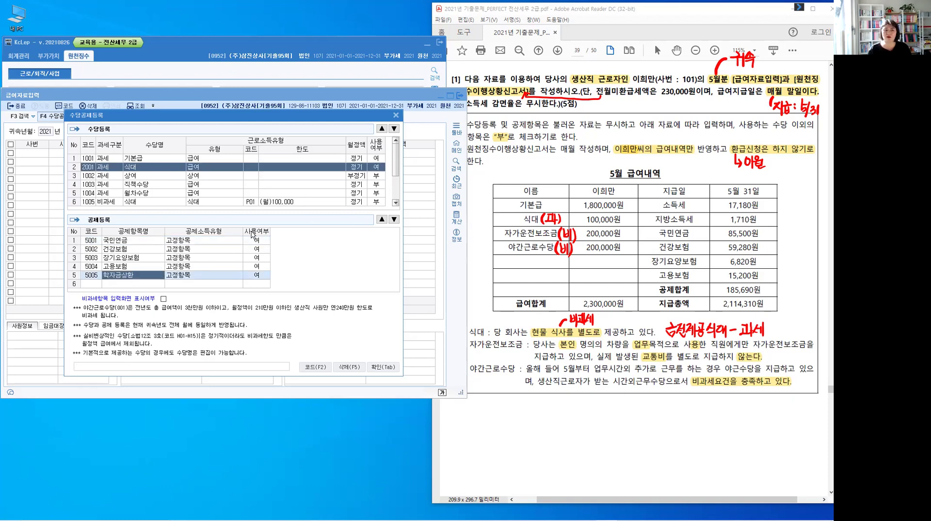
{"action": "key", "text": "ctrl"}
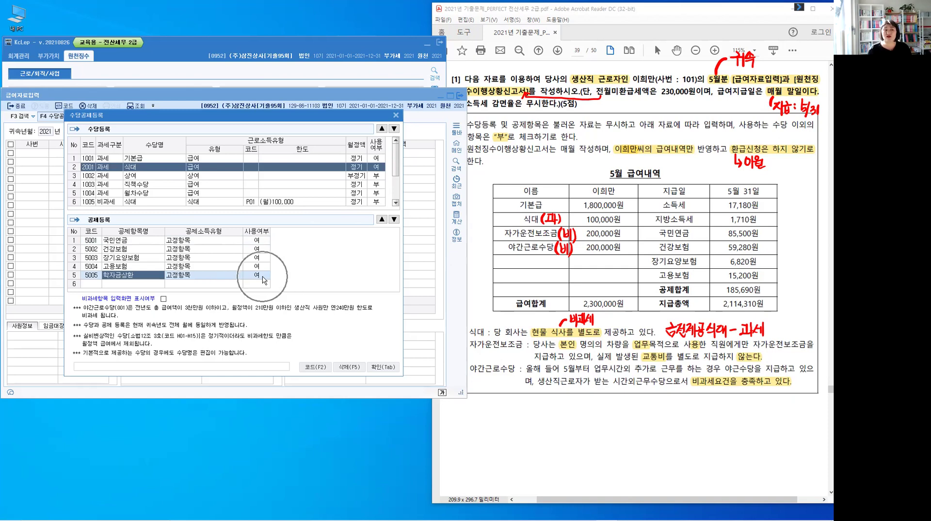
{"action": "left_click", "coordinate": [276, 277]}
{"action": "type", "text": "0"}
{"action": "key", "text": "Return"}
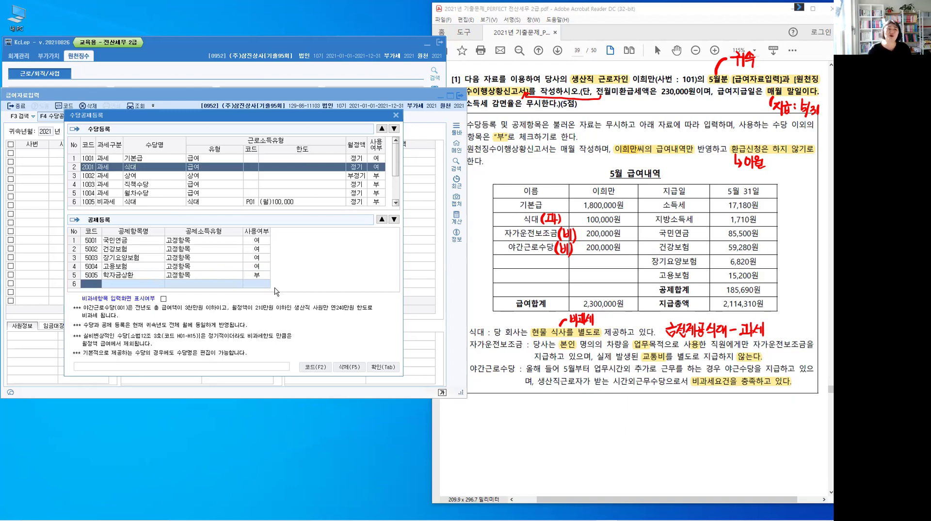
{"action": "left_click", "coordinate": [152, 277]}
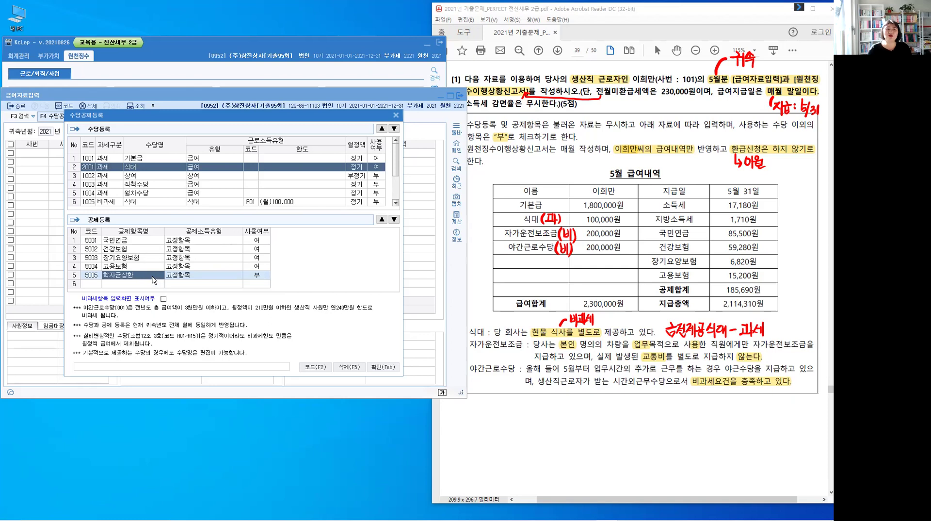
{"action": "left_click", "coordinate": [257, 276]}
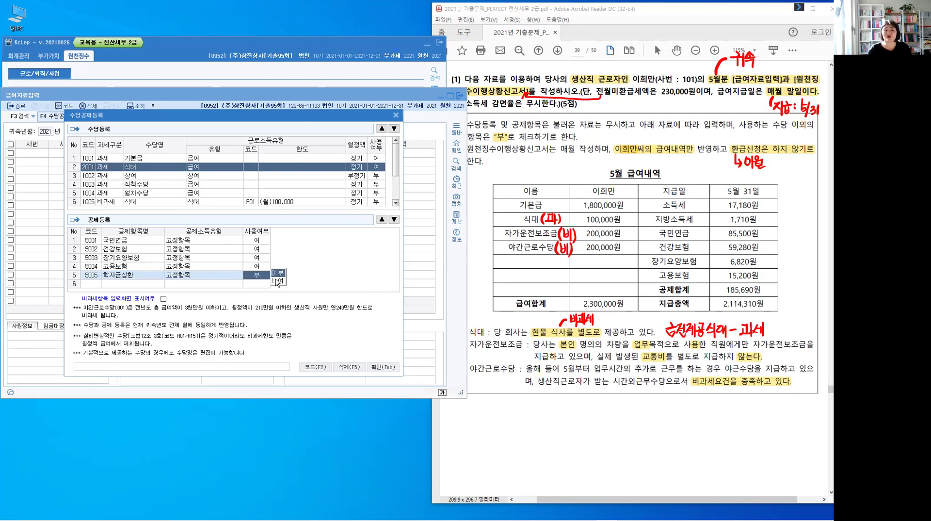
{"action": "left_click", "coordinate": [277, 281]}
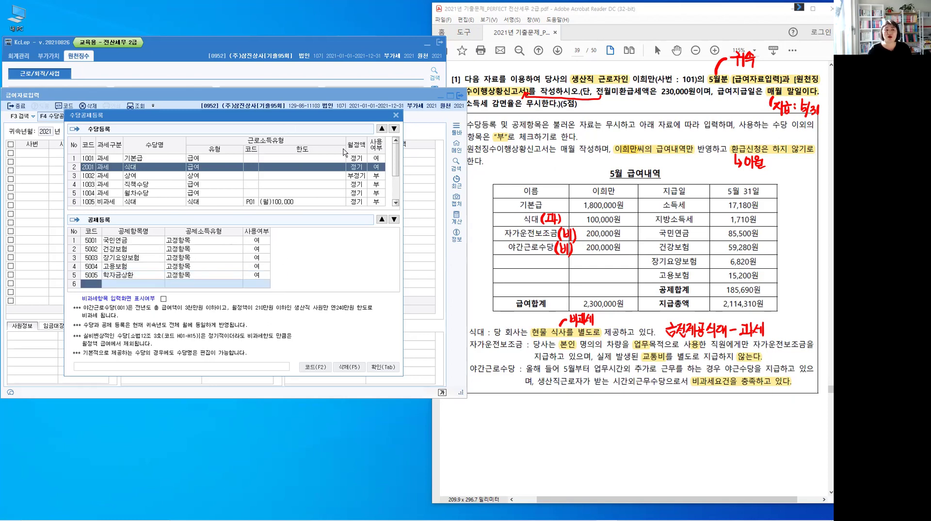
Step: Set 사용여부 to 부 for the deduction 학자금상환 and confirm the 수당공제등록 dialog
{"action": "left_click_drag", "start_coordinate": [310, 110], "coordinate": [297, 248]}
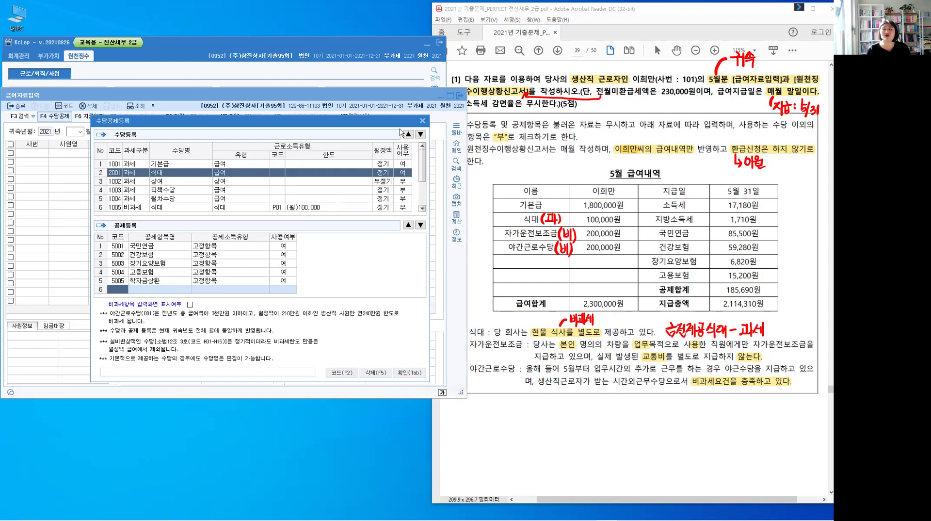
{"action": "left_click", "coordinate": [289, 282]}
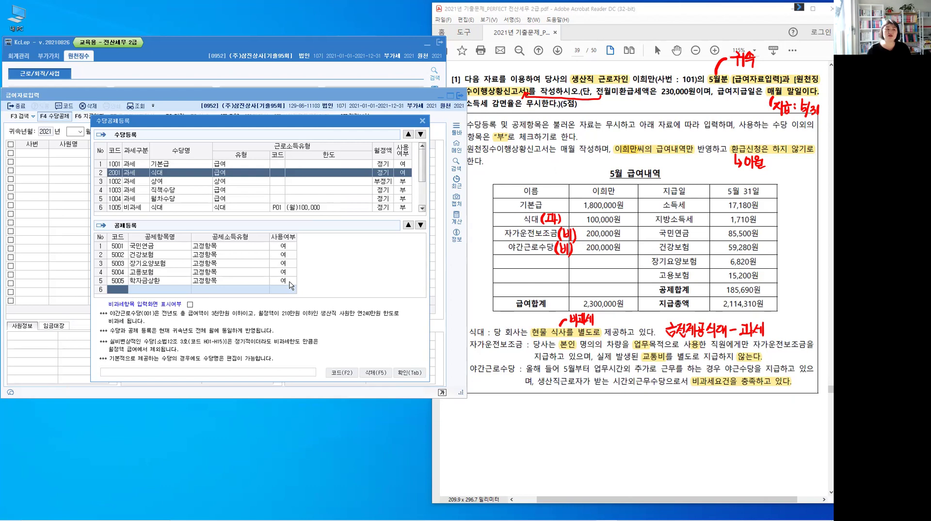
{"action": "left_click", "coordinate": [404, 373]}
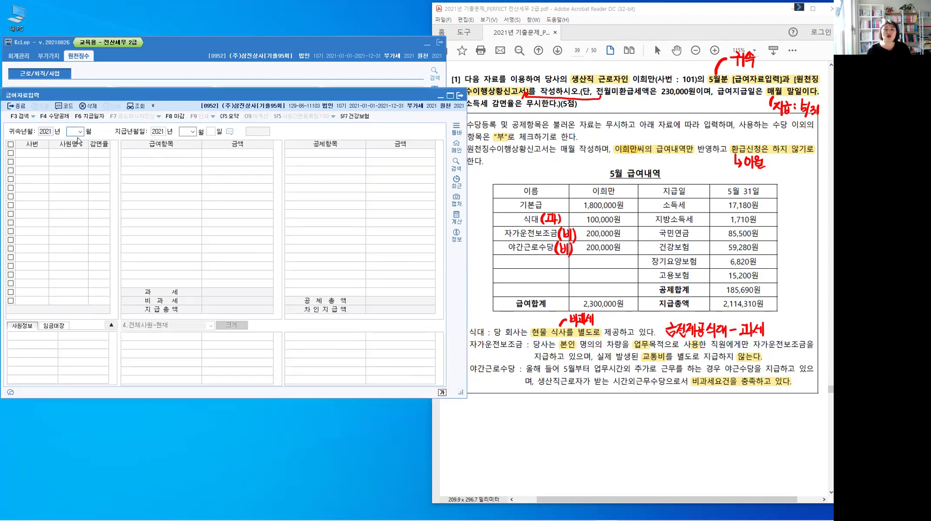
Step: Load the payroll list with 귀속년월 2021년 05월 and 지급년월일 2021년 05월 31일
{"action": "type", "text": "05"}
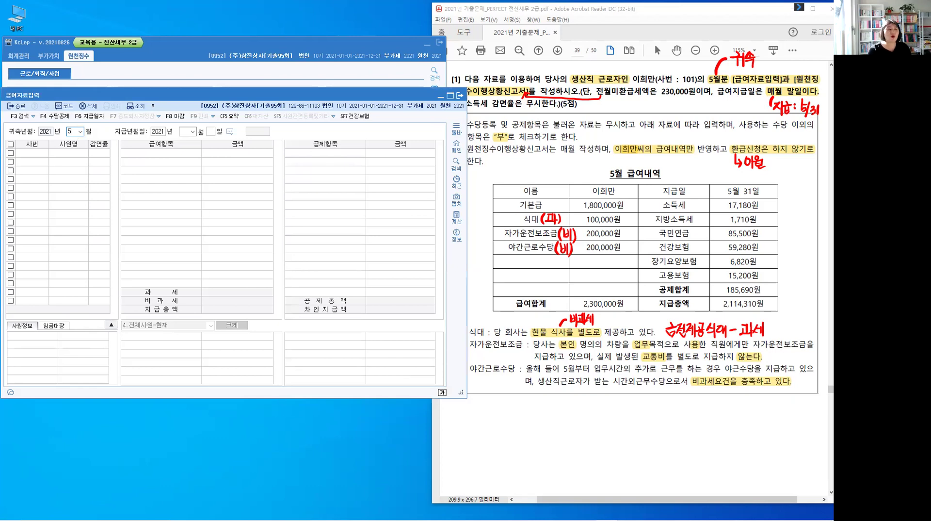
{"action": "key", "text": "Return"}
{"action": "key", "text": "Return"}
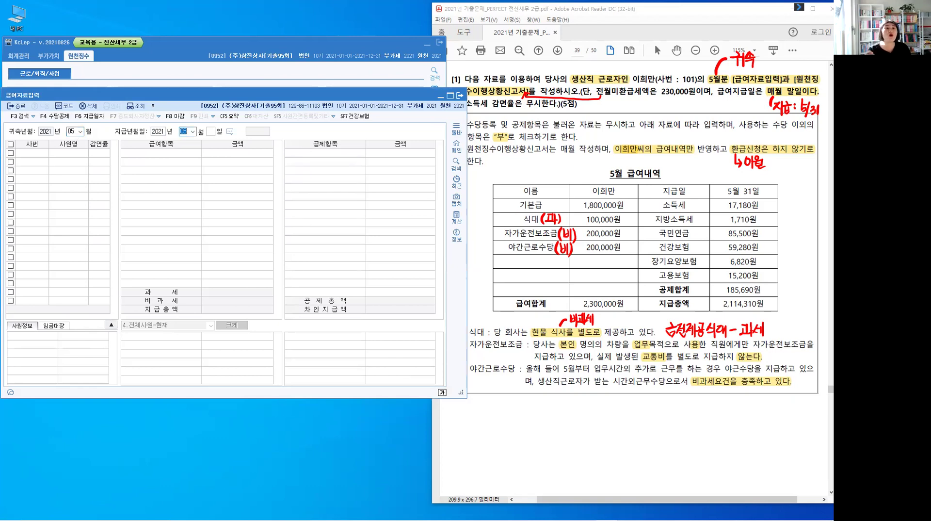
{"action": "key", "text": "Return"}
{"action": "type", "text": "31"}
{"action": "key", "text": "Return"}
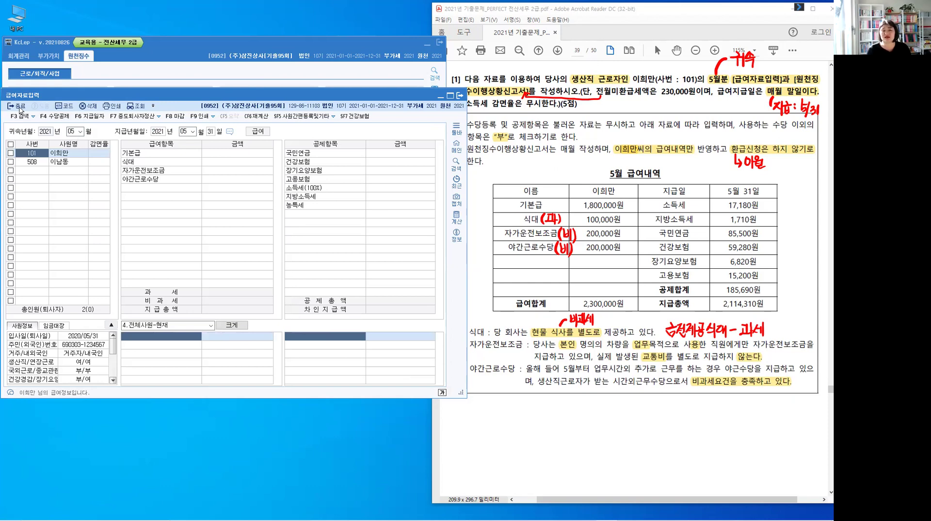
Step: For the first listed employee, enter 기본급 1,800,000, 식대 100,000, 자가운전보조금 200,000 and 야간근로수당 200,000
{"action": "left_click", "coordinate": [32, 162]}
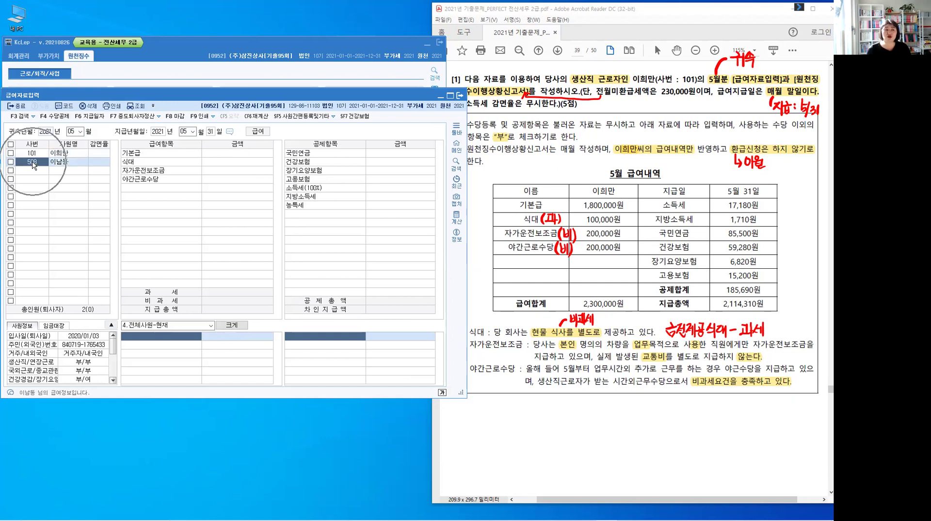
{"action": "left_click", "coordinate": [32, 153]}
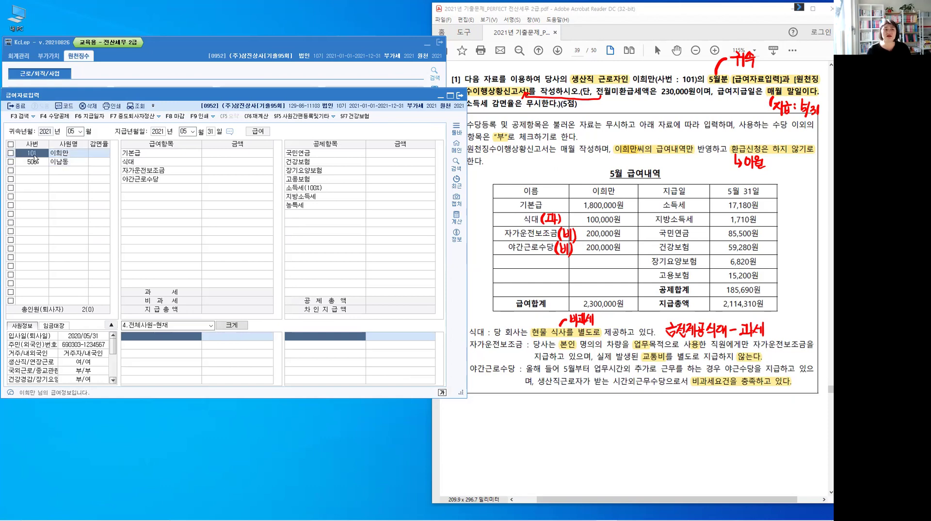
{"action": "left_click", "coordinate": [229, 152]}
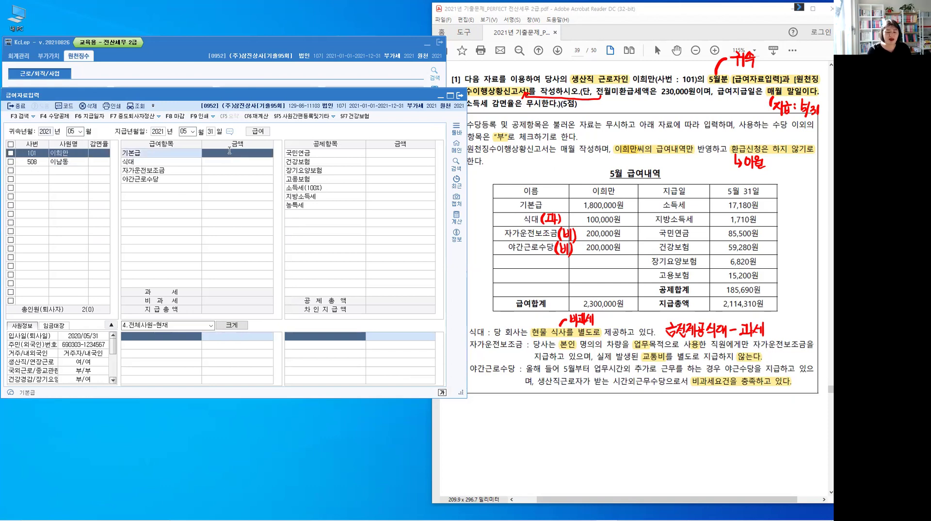
{"action": "type", "text": "1,800,000"}
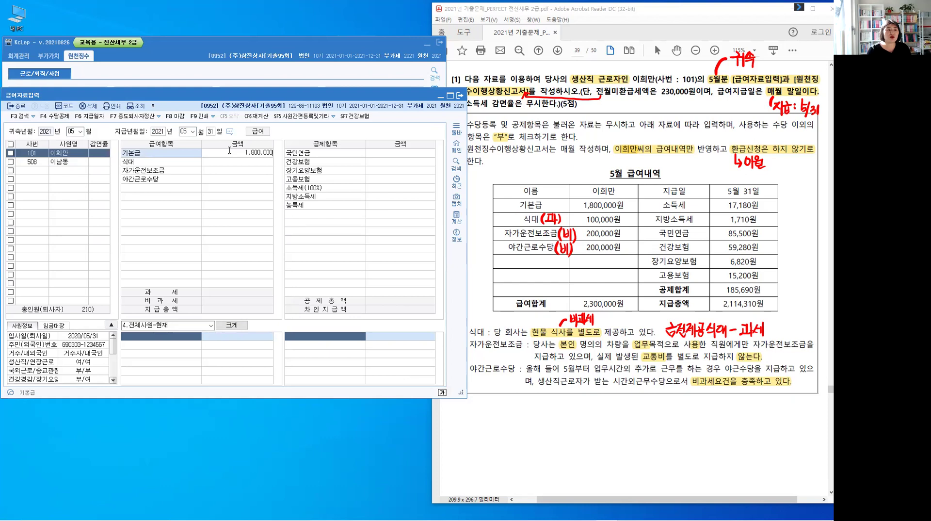
{"action": "key", "text": "Return"}
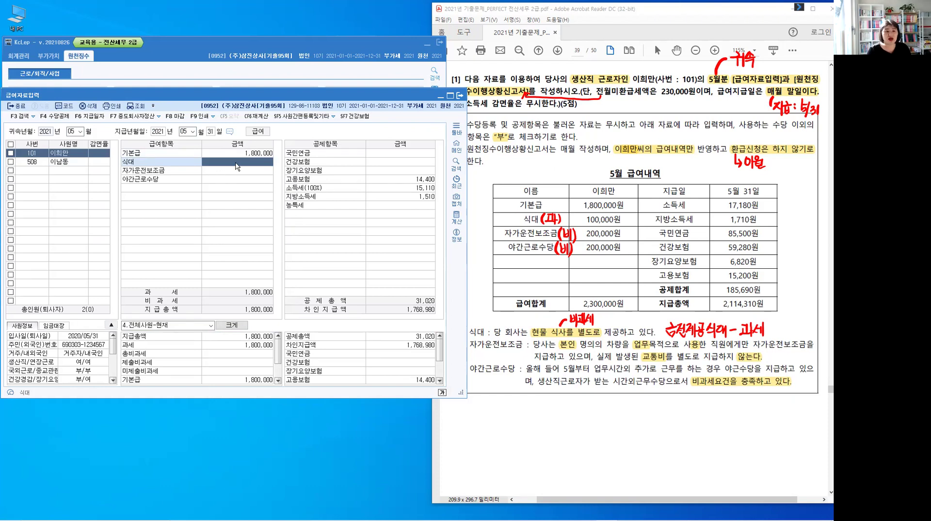
{"action": "type", "text": "1000000"}
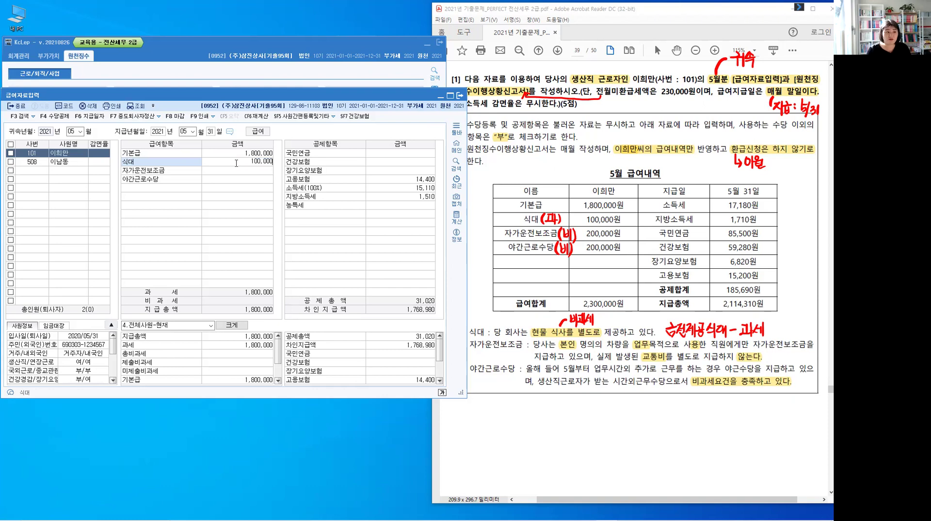
{"action": "key", "text": "Return"}
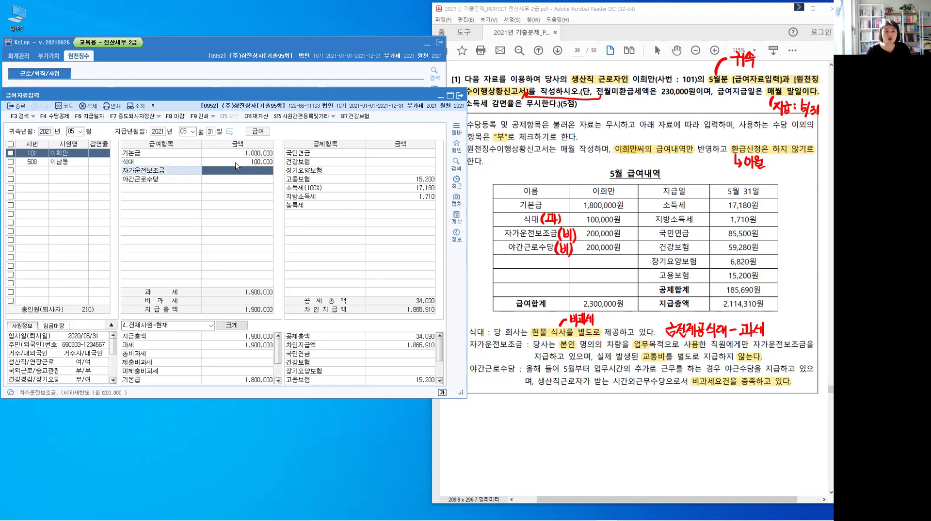
{"action": "type", "text": "200,000"}
{"action": "key", "text": "Return"}
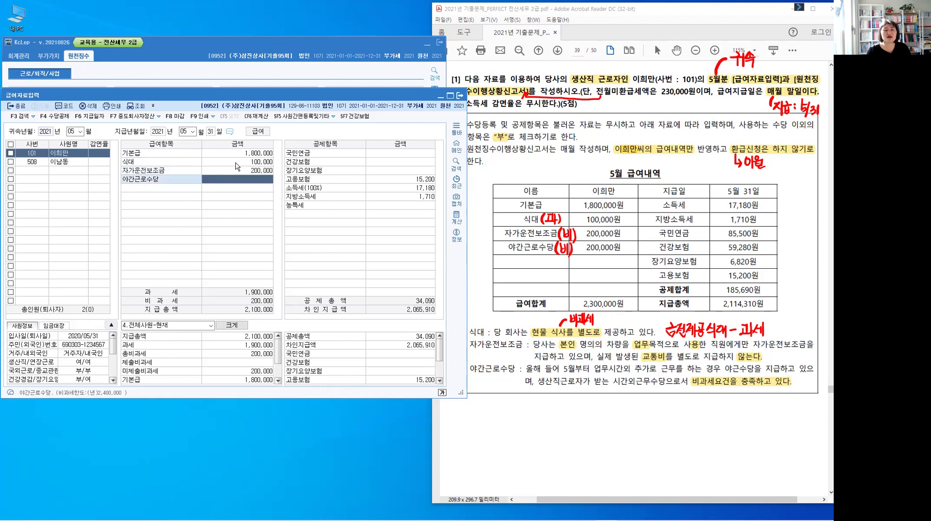
{"action": "type", "text": "2000000"}
{"action": "key", "text": "Return"}
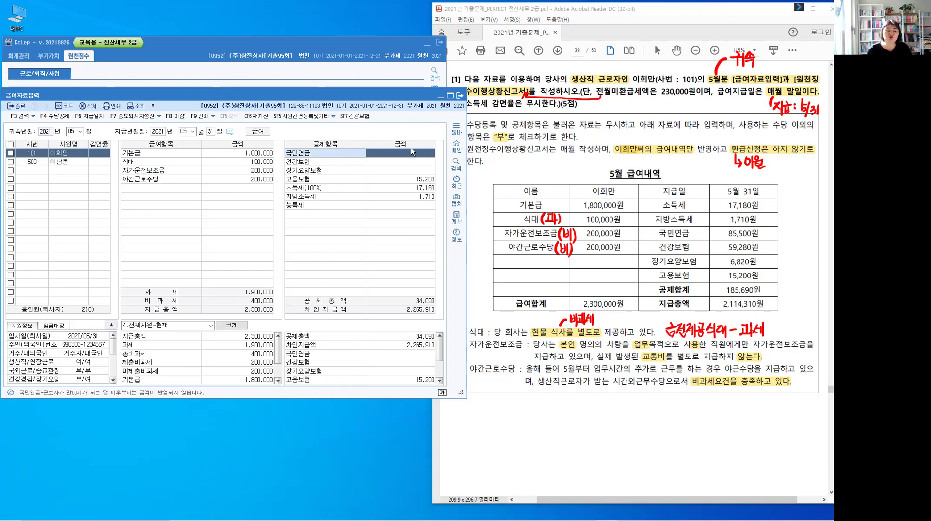
Step: Enter the same employee's deductions 국민연금 85,500 and 건강보험 59,280, keeping the calculated amounts for the remaining deduction items
{"action": "left_click", "coordinate": [737, 243]}
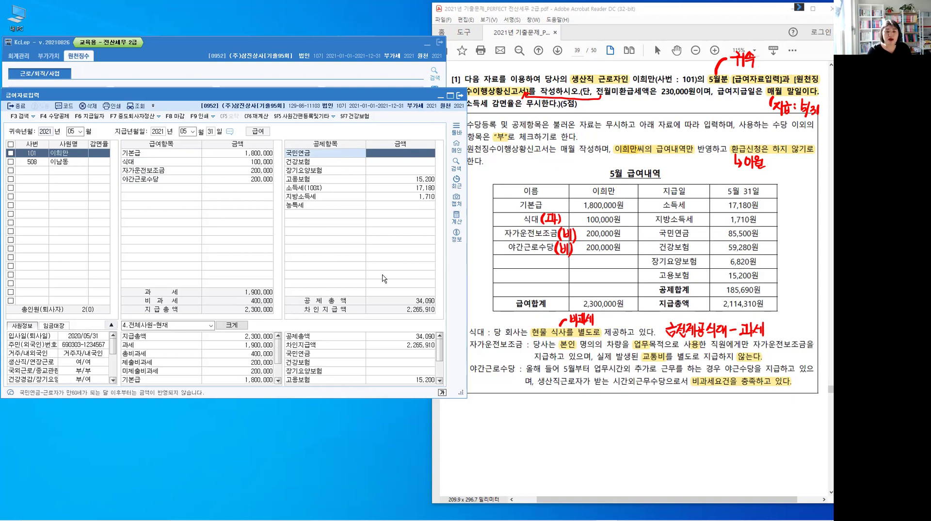
{"action": "type", "text": "85,500"}
{"action": "key", "text": "Return"}
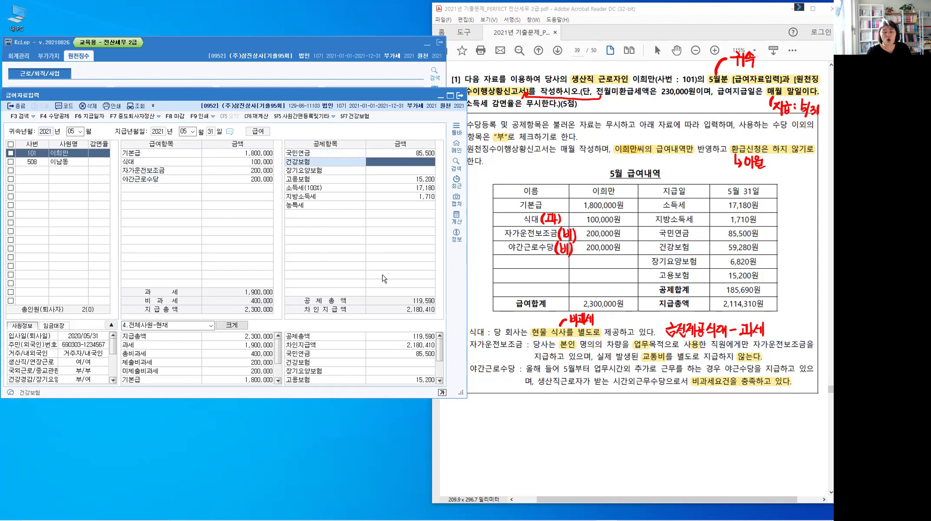
{"action": "type", "text": "59,280"}
{"action": "key", "text": "Return"}
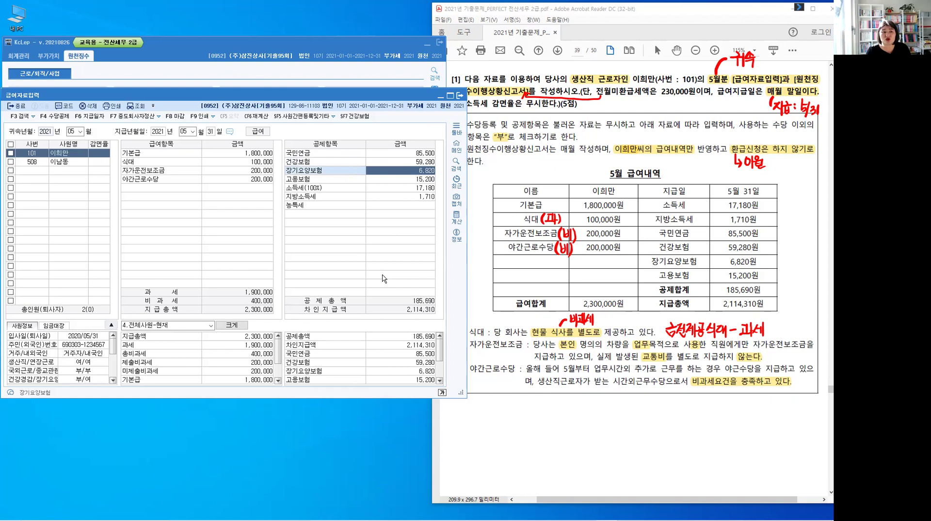
{"action": "key", "text": "Return"}
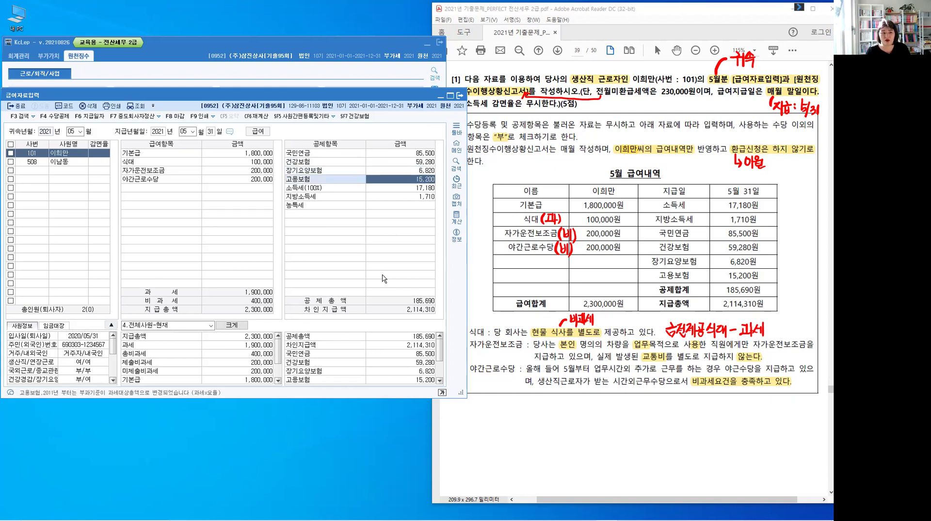
{"action": "key", "text": "Return"}
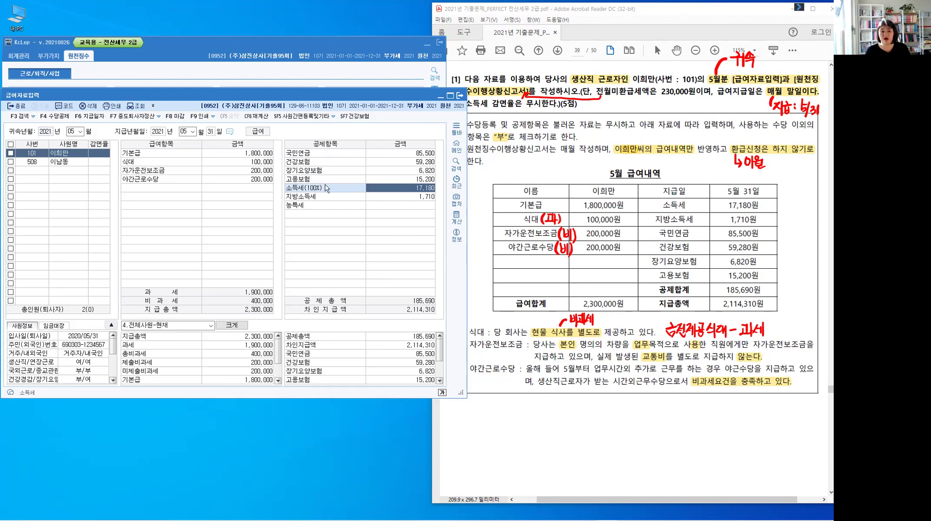
{"action": "left_click", "coordinate": [307, 209]}
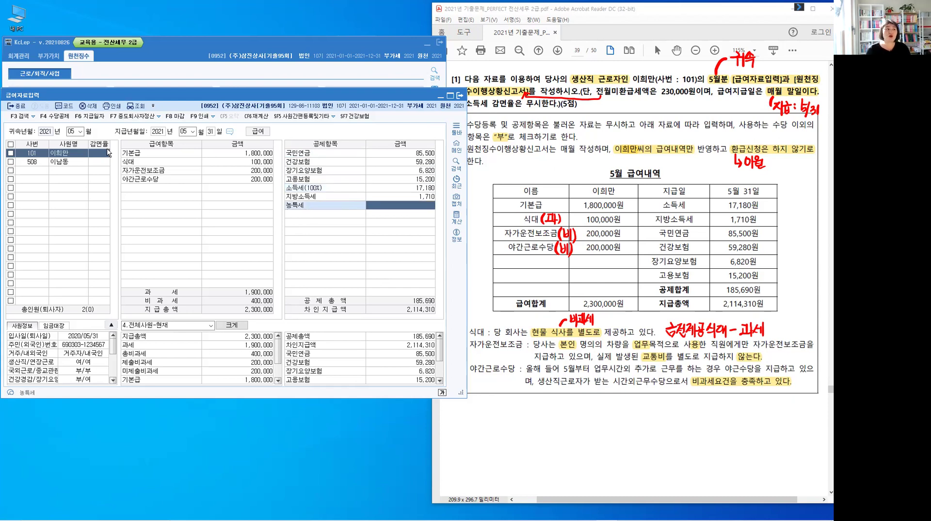
Step: Close 급여자료입력 and open 원천징수이행상황신고서
{"action": "left_click", "coordinate": [21, 108]}
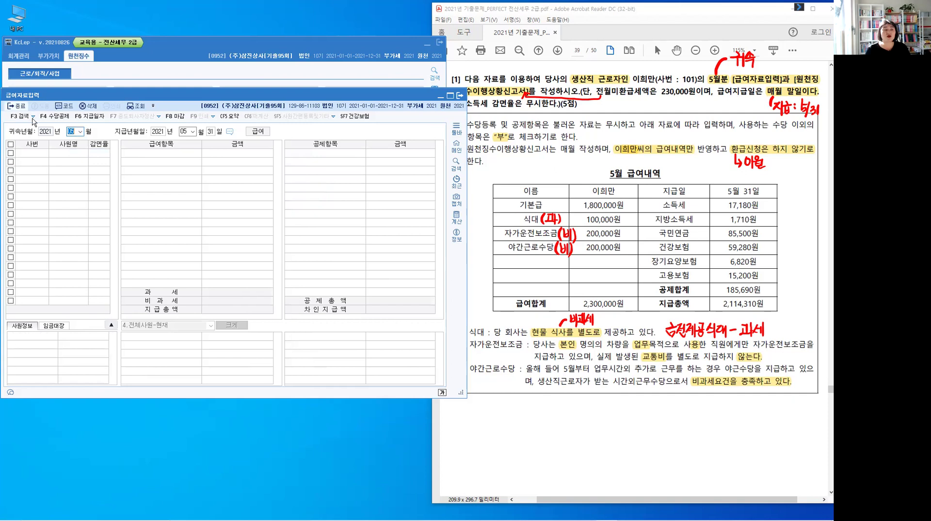
{"action": "key", "text": "Escape"}
{"action": "left_click", "coordinate": [803, 82]}
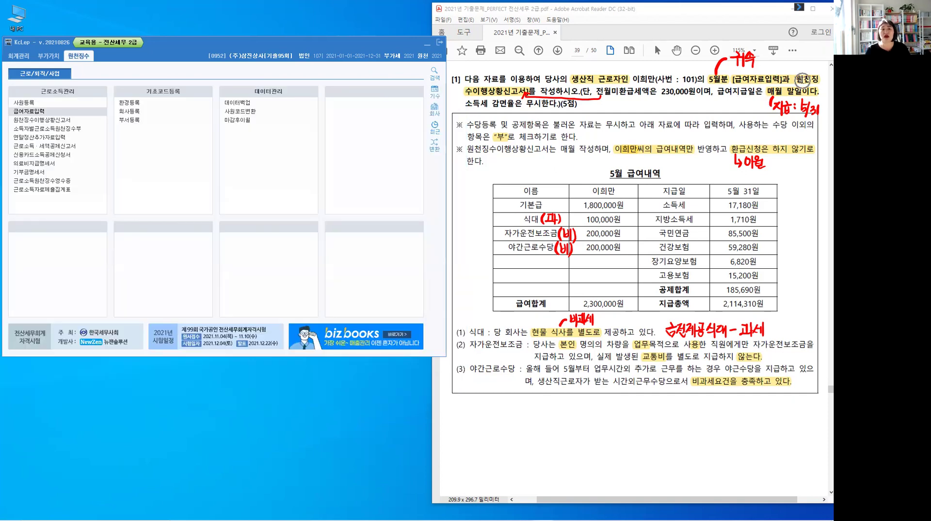
{"action": "left_click", "coordinate": [37, 117]}
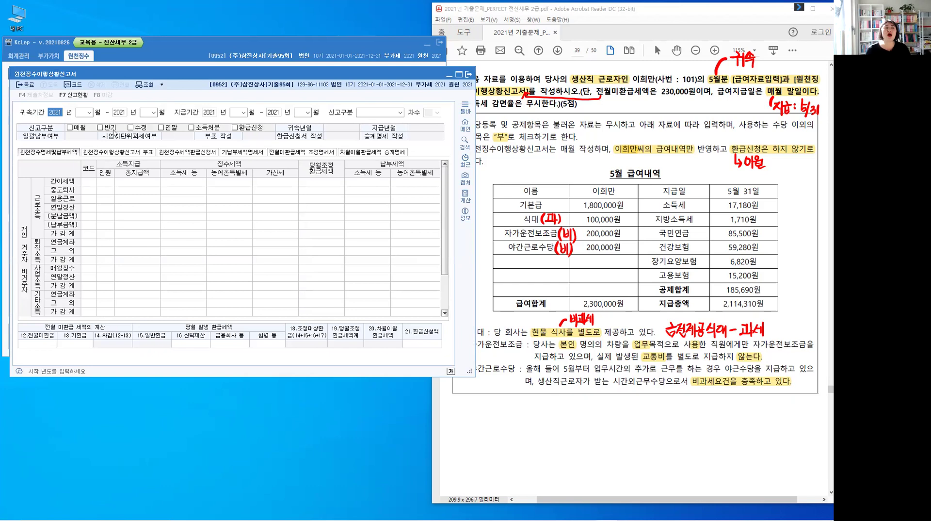
Step: Set the return's 귀속기간 from 2021년 05월 to 2021년 05월
{"action": "key", "text": "Return"}
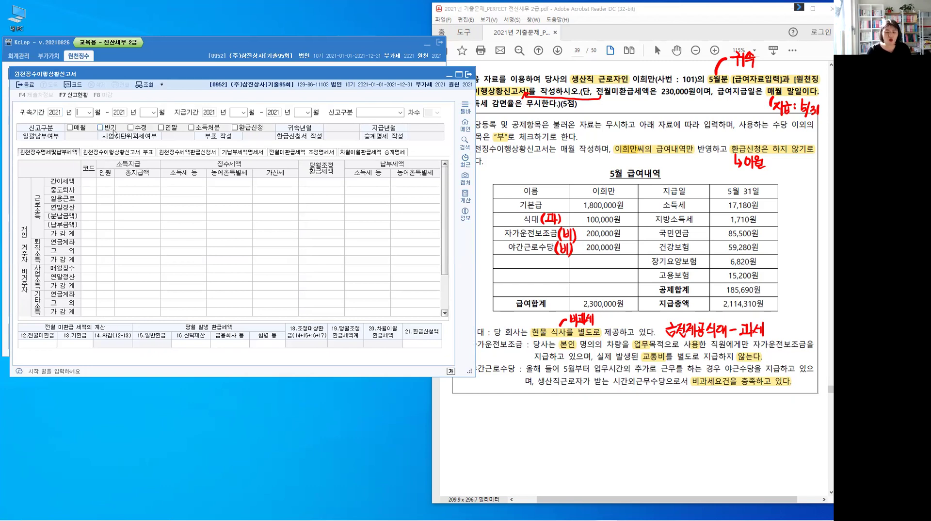
{"action": "type", "text": "05"}
{"action": "key", "text": "Return"}
{"action": "key", "text": "Return"}
{"action": "type", "text": "05"}
{"action": "key", "text": "Return"}
Step: Set 지급기간 from 2021년 05월 to 2021년 05월 and load the return with 신고구분 1.정기신고
{"action": "key", "text": "Return"}
{"action": "type", "text": "05"}
{"action": "key", "text": "Return"}
{"action": "key", "text": "Return"}
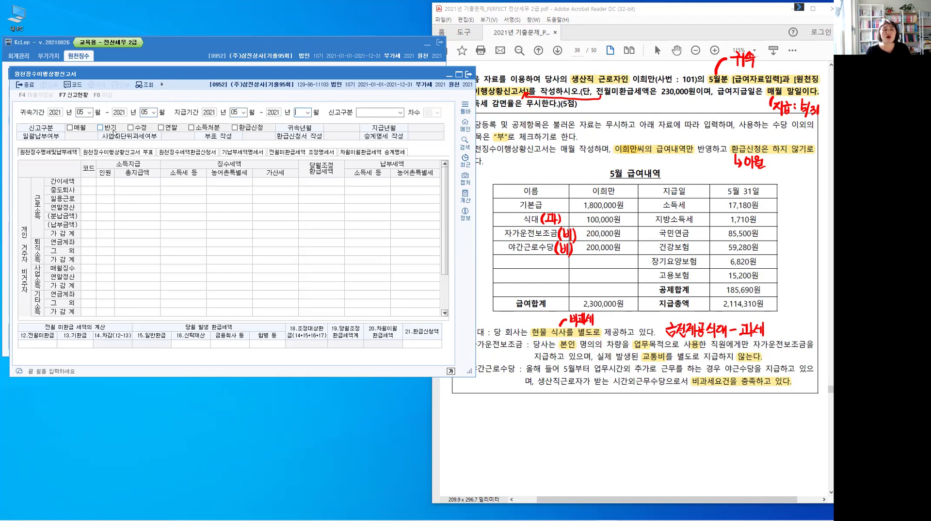
{"action": "type", "text": "05"}
{"action": "key", "text": "Return"}
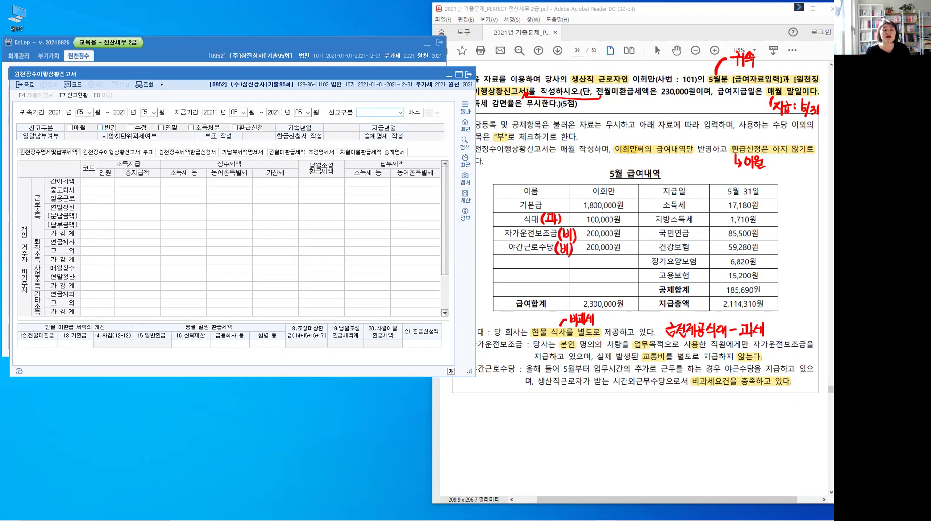
{"action": "key", "text": "1"}
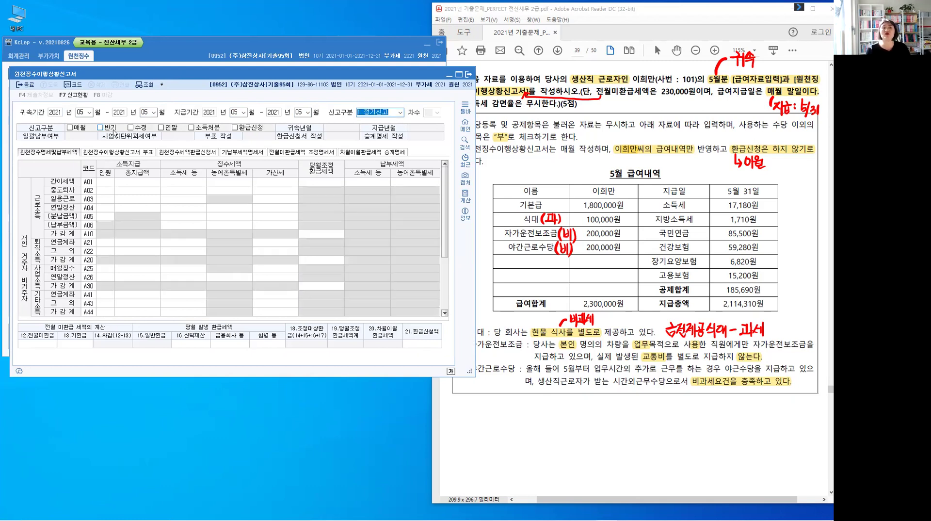
{"action": "key", "text": "Return"}
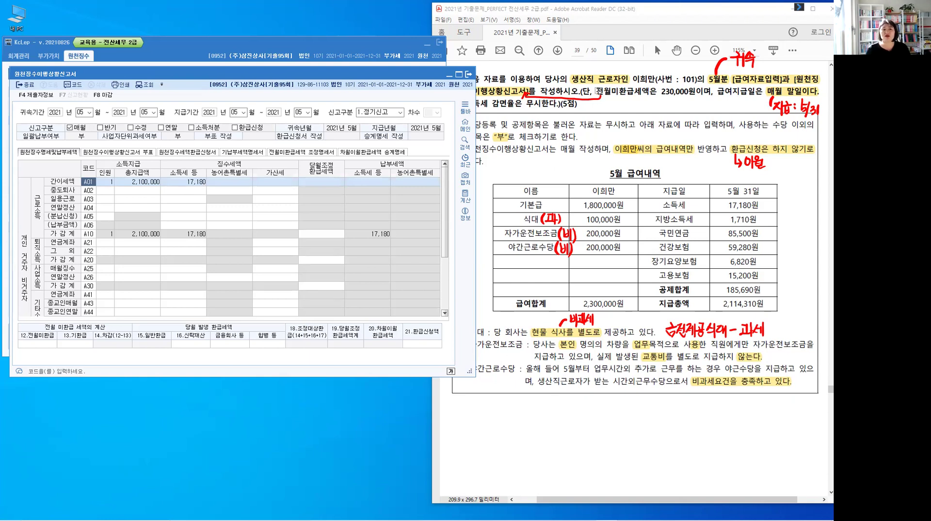
Step: Enter 230,000 as 12.전월미환급 in the May withholding tax return, leaving 13.기환급 and 21.환급신청액 empty
{"action": "left_click", "coordinate": [685, 97]}
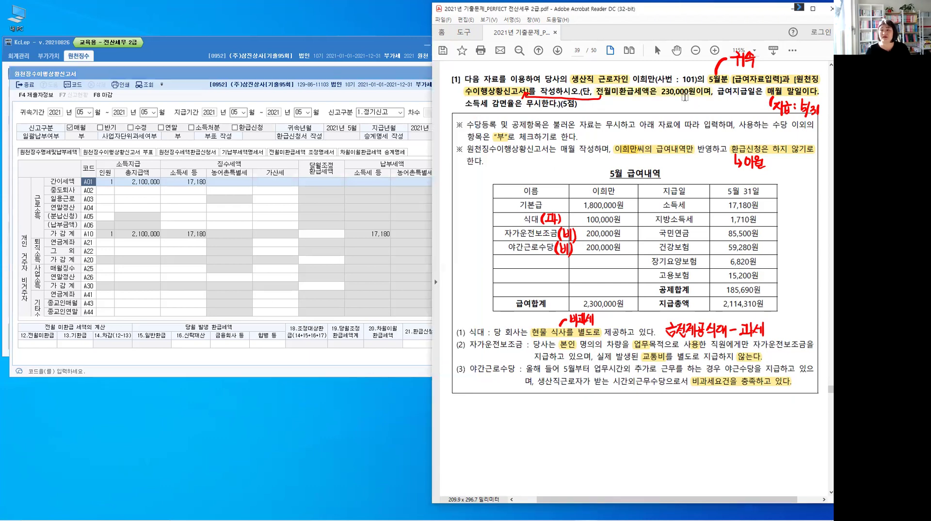
{"action": "left_click", "coordinate": [685, 98]}
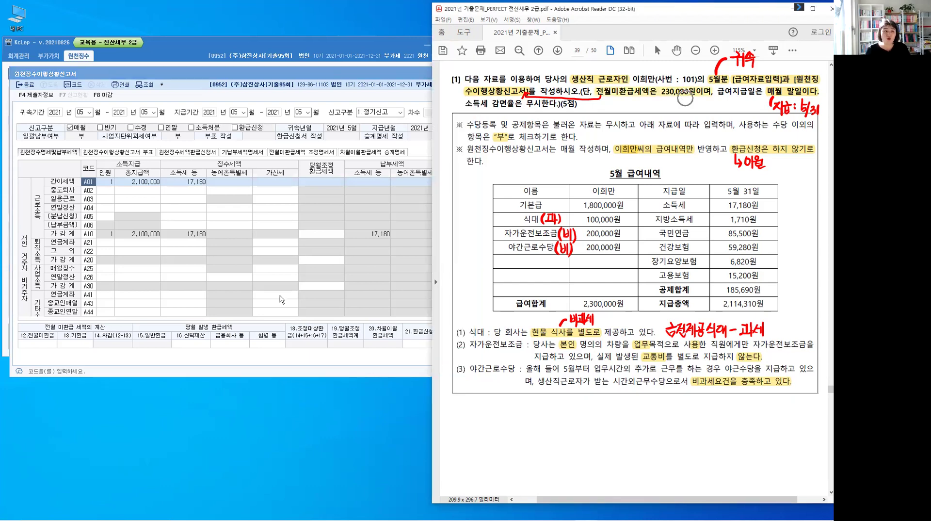
{"action": "left_click", "coordinate": [93, 331]}
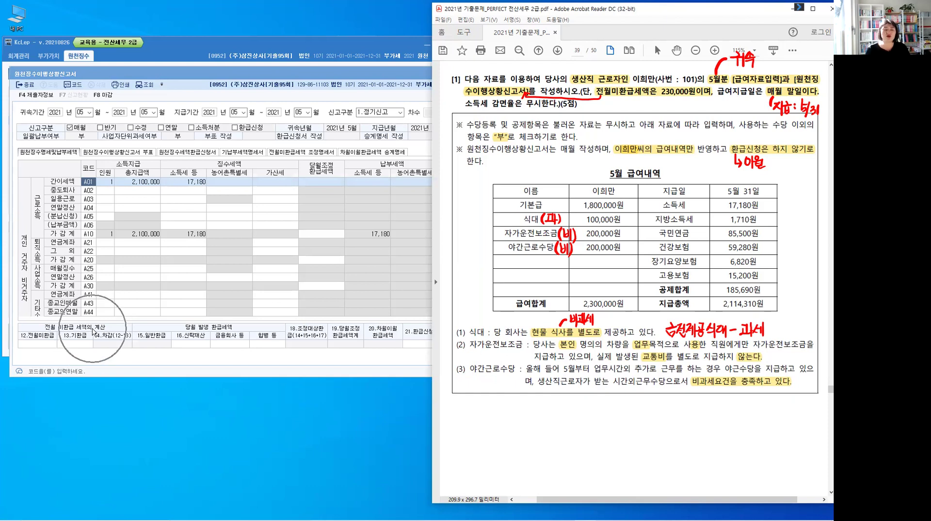
{"action": "left_click", "coordinate": [43, 345]}
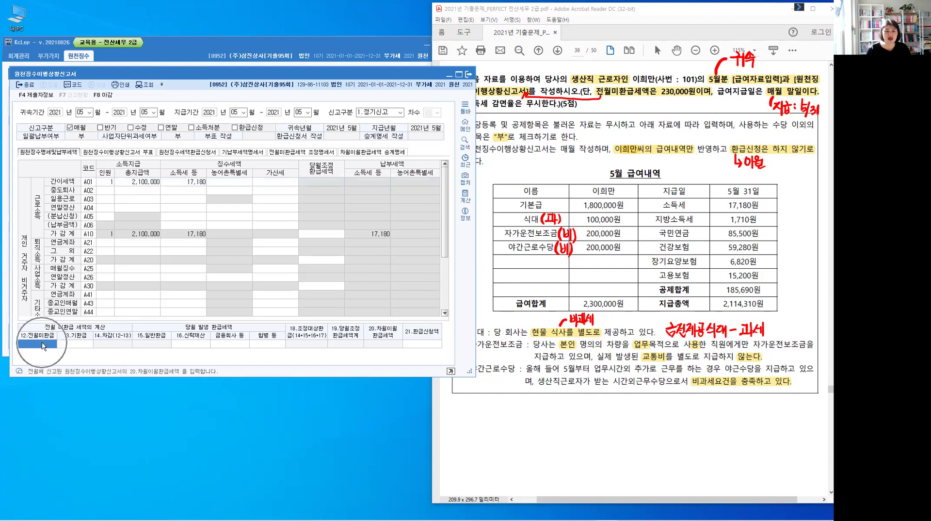
{"action": "type", "text": "230,"}
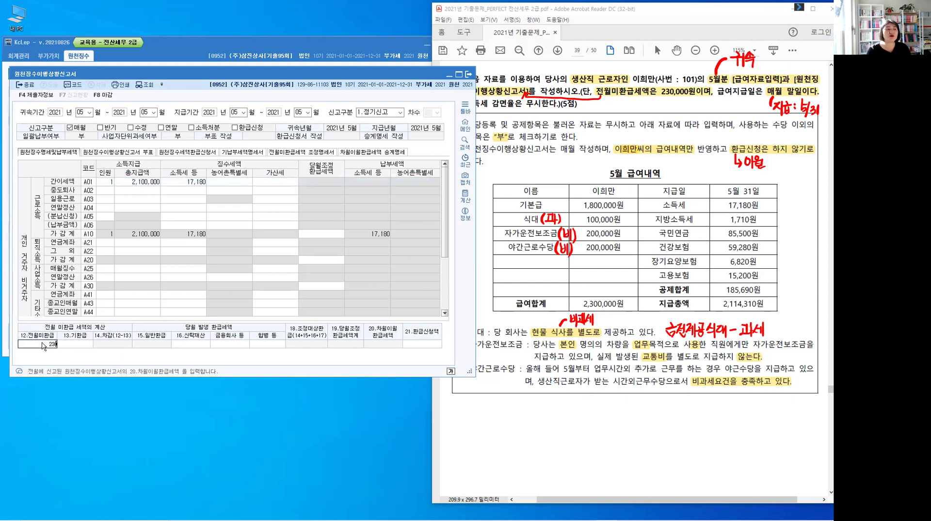
{"action": "type", "text": "000"}
{"action": "key", "text": "Return"}
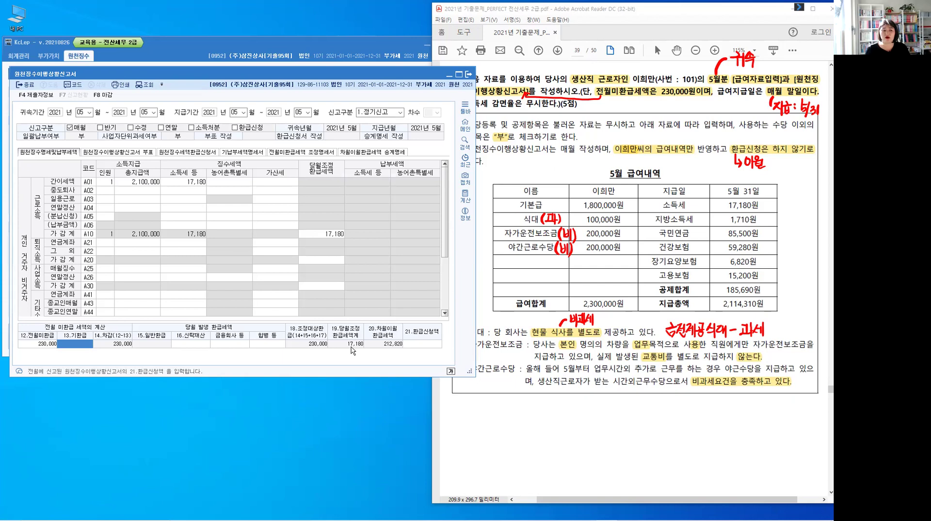
{"action": "left_click", "coordinate": [401, 350]}
{"action": "left_click", "coordinate": [763, 164]}
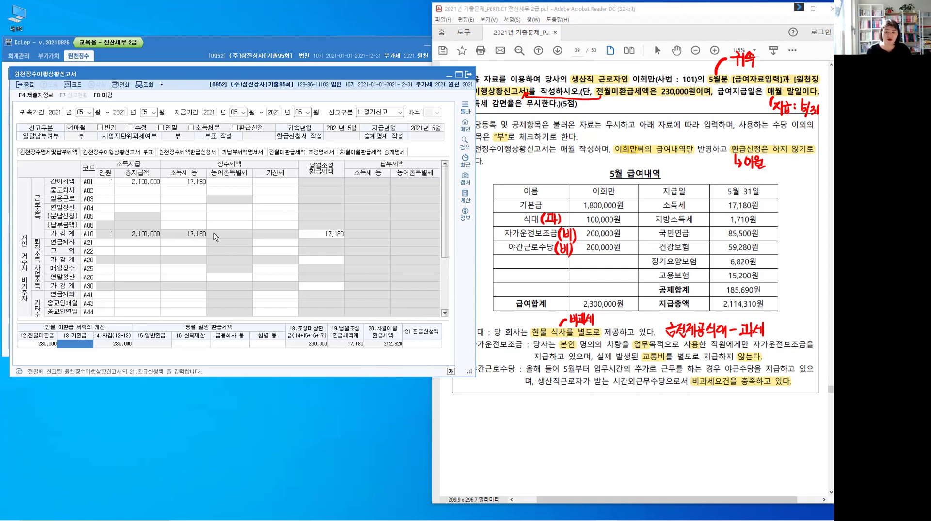
{"action": "key", "text": "Return"}
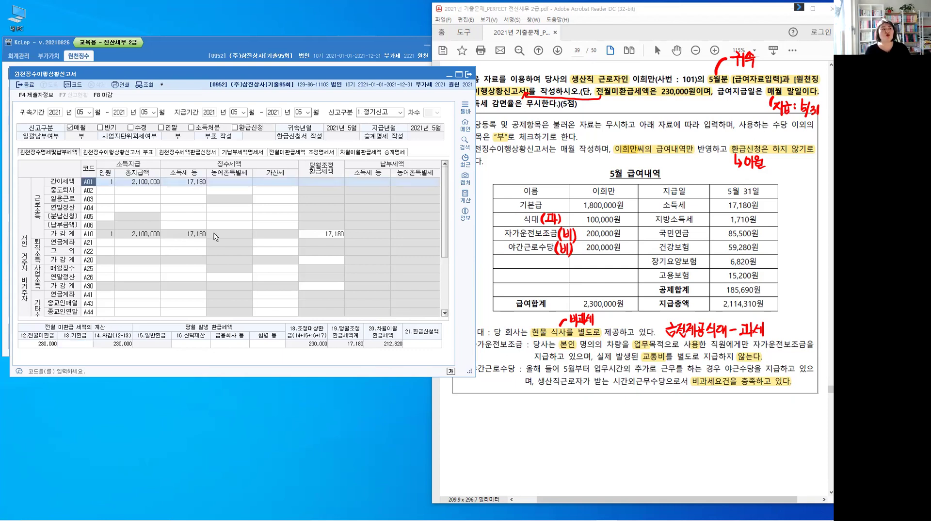
Step: Save the May withholding tax return and close 원천징수이행상황신고서
{"action": "key", "text": "Escape"}
{"action": "left_click", "coordinate": [249, 240]}
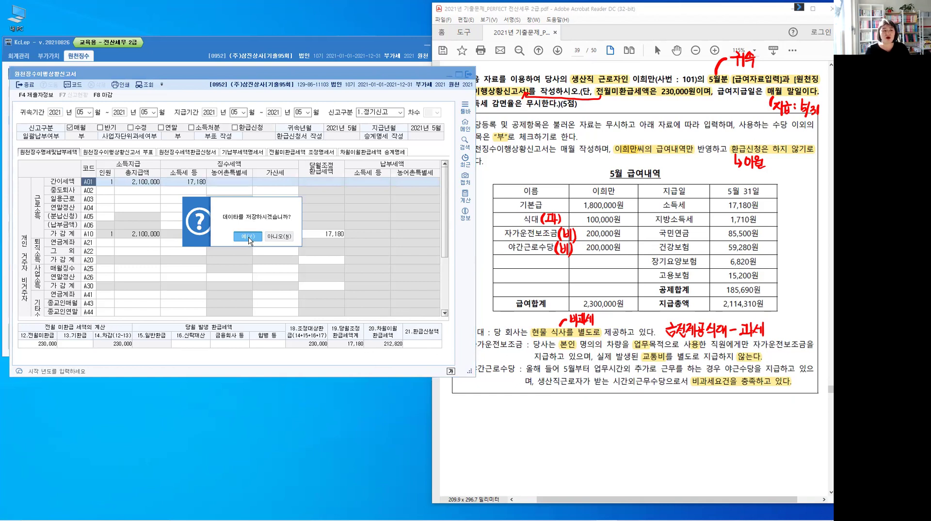
{"action": "left_click", "coordinate": [248, 238]}
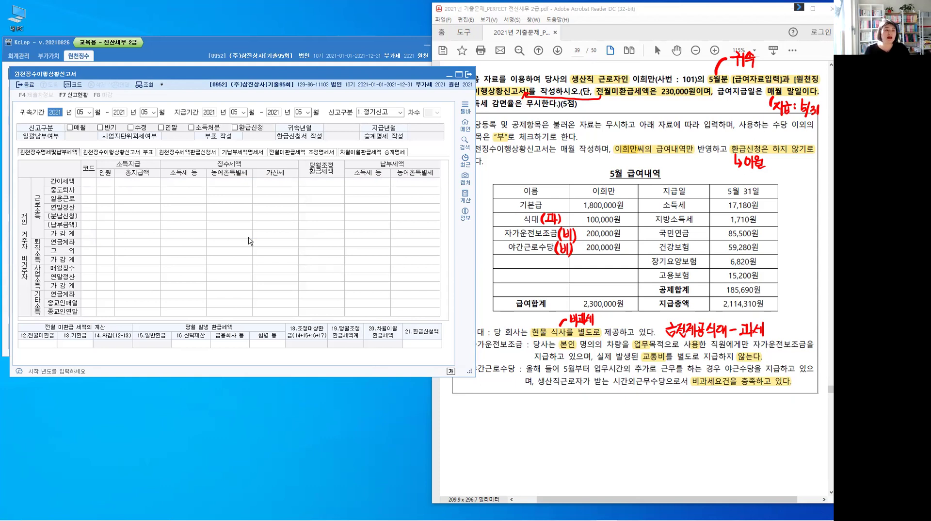
{"action": "key", "text": "Escape"}
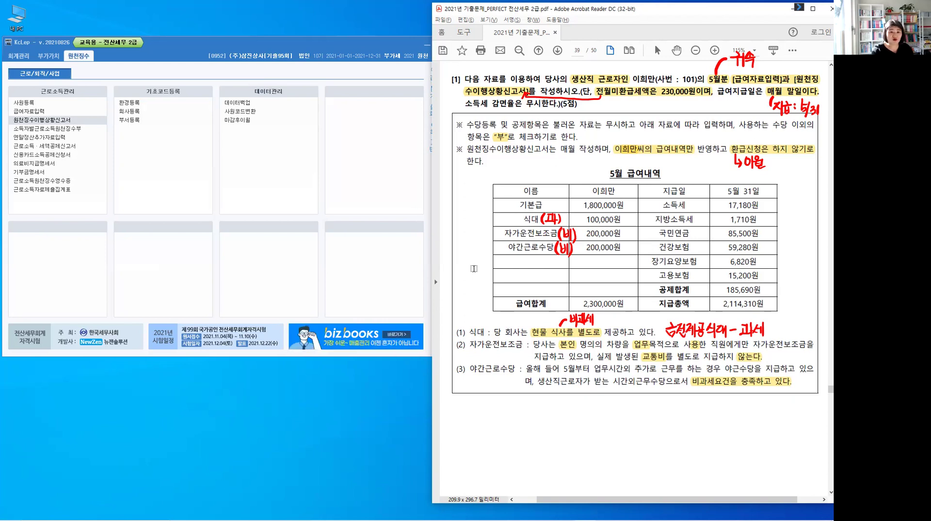
Step: Clear the handwritten notes, go to question [2] in the exam PDF and highlight the required [월세,주택임차] and [연말정산입력] sections
{"action": "key", "text": "e"}
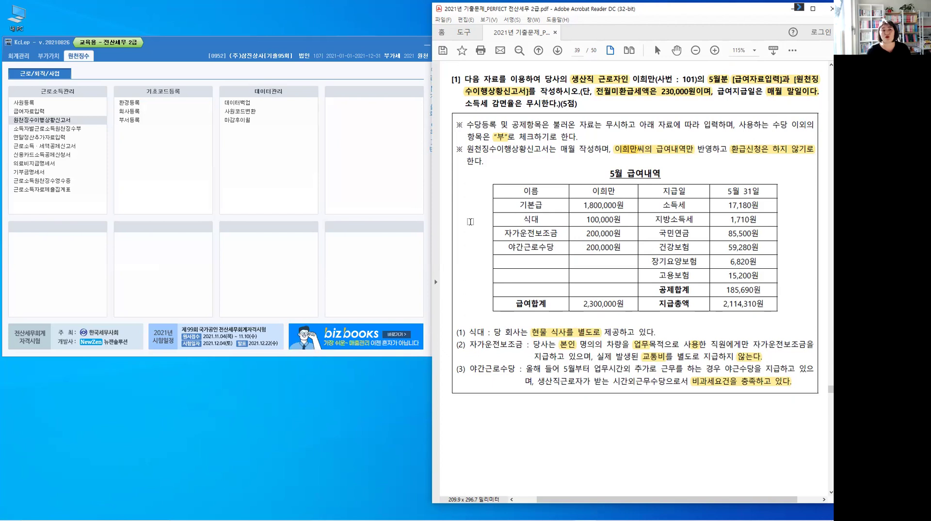
{"action": "scroll", "coordinate": [470, 222], "scroll_direction": "down", "scroll_amount": 3}
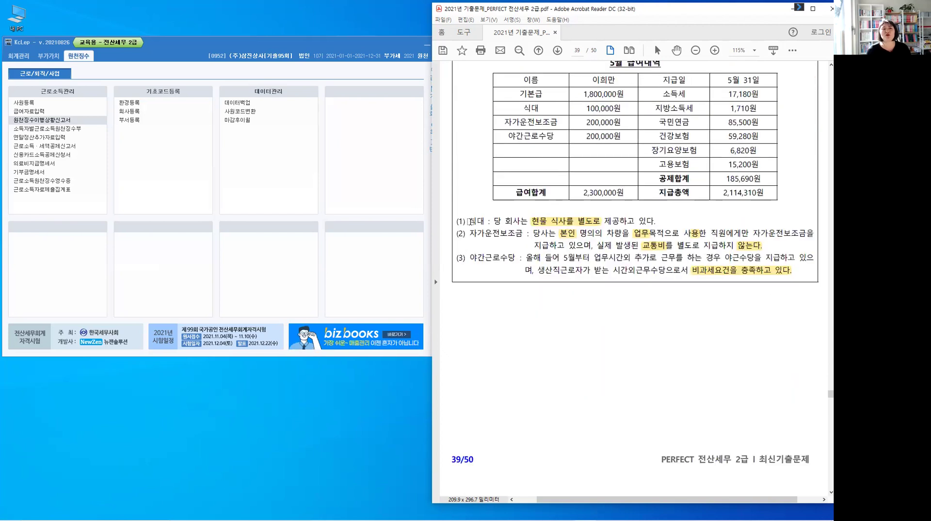
{"action": "scroll", "coordinate": [469, 221], "scroll_direction": "down", "scroll_amount": 10}
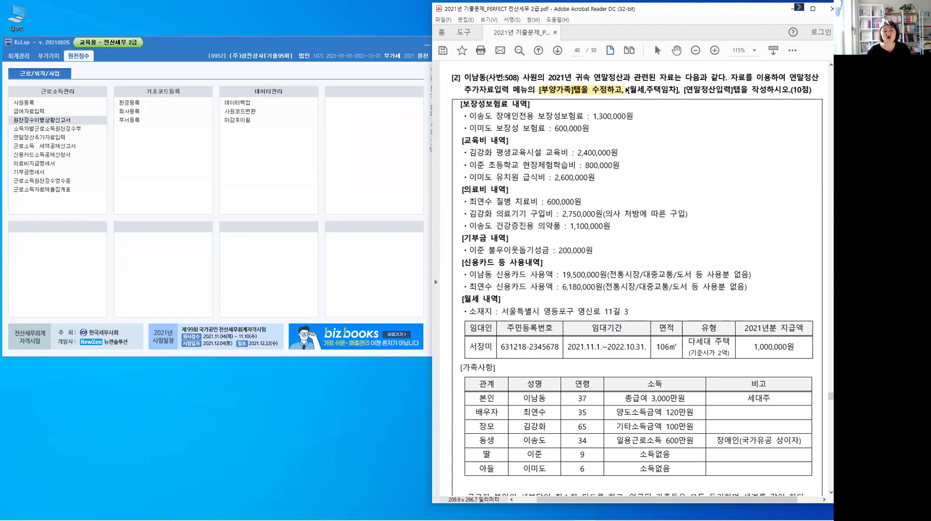
{"action": "mouse_move", "coordinate": [627, 89]}
{"action": "left_mouse_down"}
{"action": "mouse_move", "coordinate": [677, 90]}
{"action": "mouse_move", "coordinate": [668, 98]}
{"action": "mouse_move", "coordinate": [735, 90]}
{"action": "left_mouse_up"}
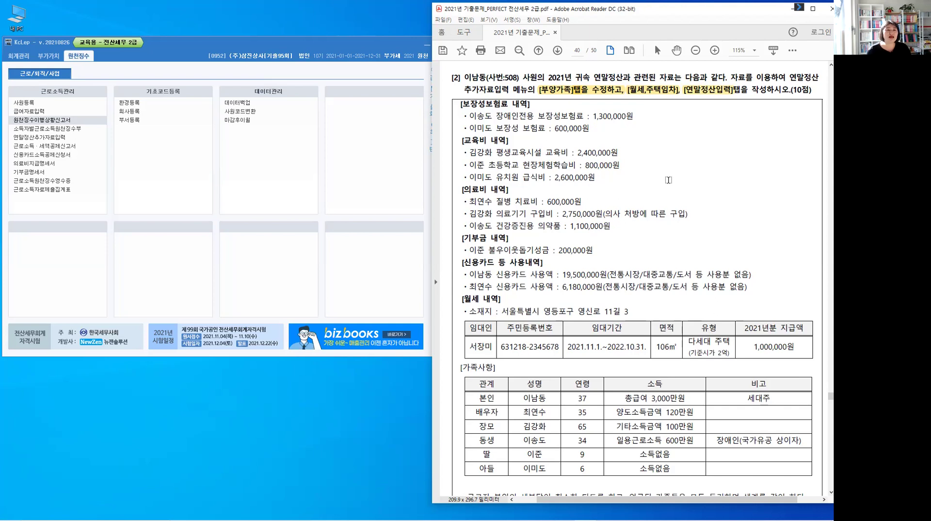
Step: Open 연말정산추가자료입력 in KcLep and load the employee named in question [2] by employee code
{"action": "left_click", "coordinate": [57, 140]}
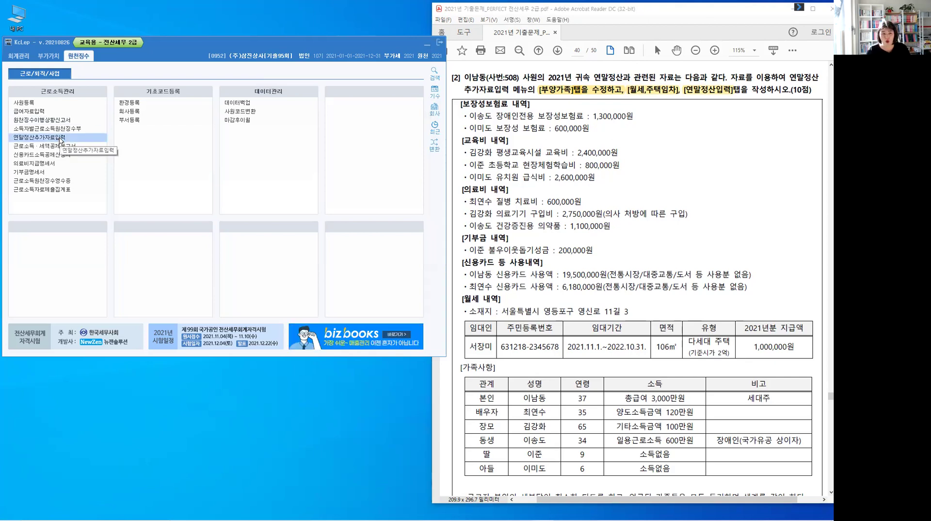
{"action": "left_click", "coordinate": [60, 140]}
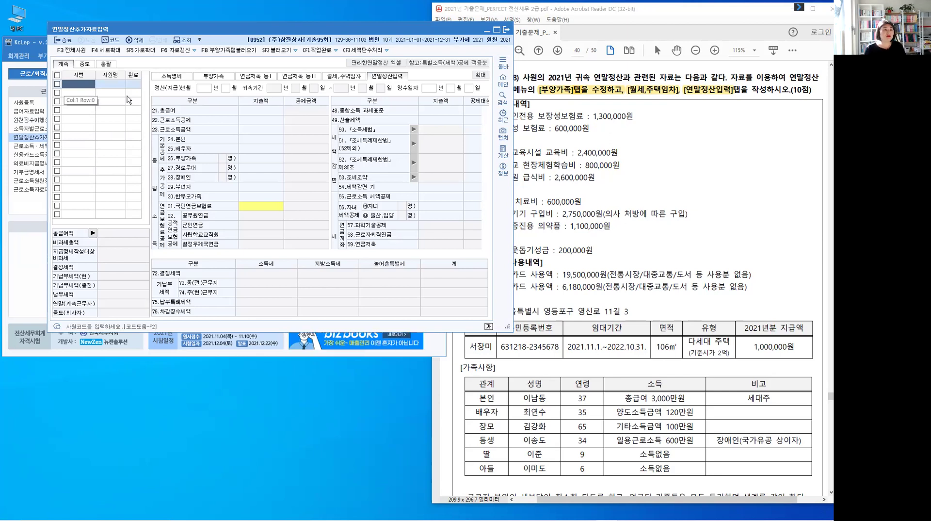
{"action": "left_click", "coordinate": [537, 123]}
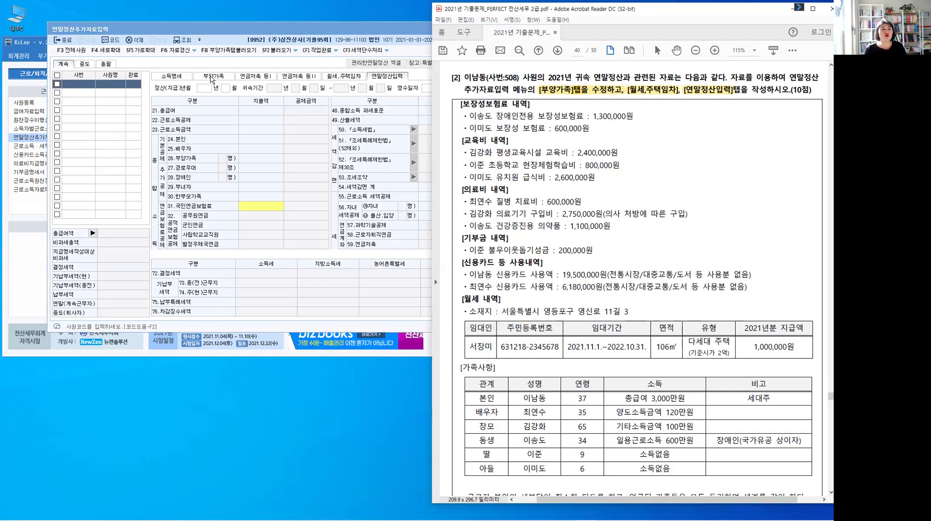
{"action": "left_click", "coordinate": [76, 89]}
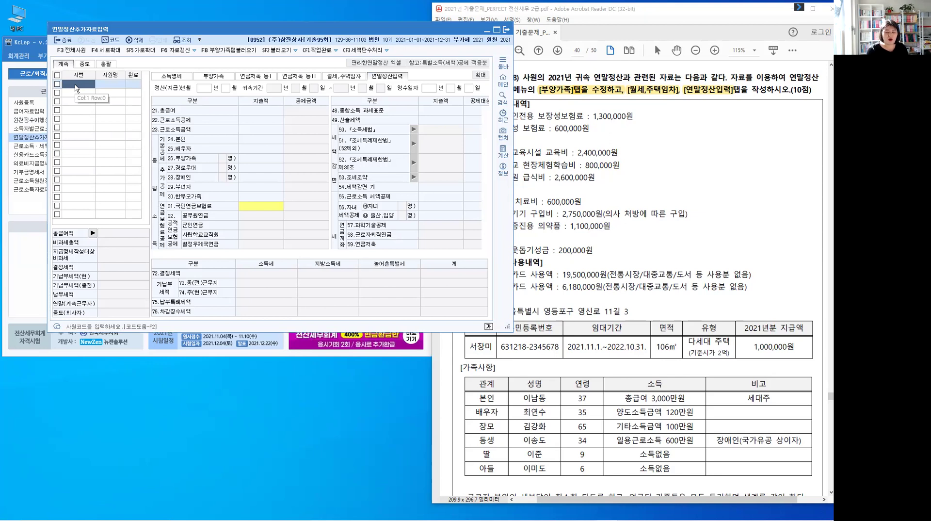
{"action": "type", "text": "508"}
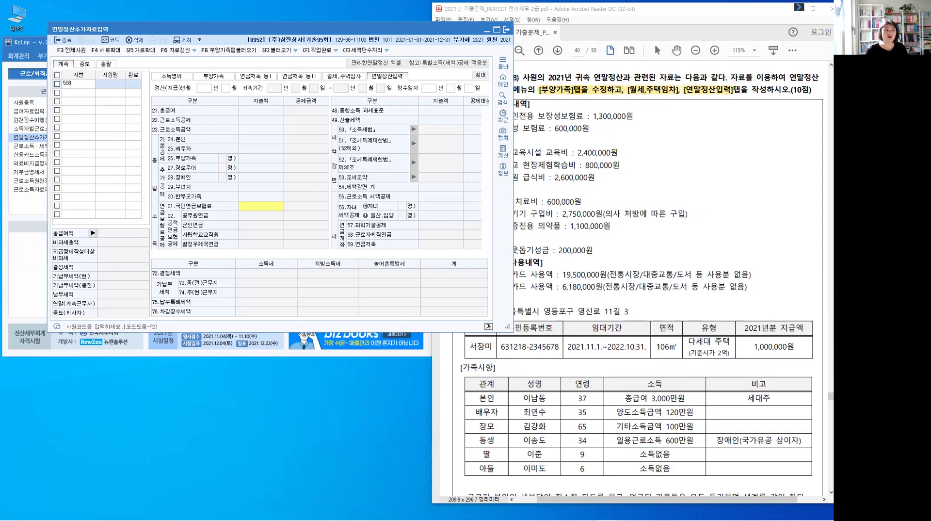
{"action": "key", "text": "Return"}
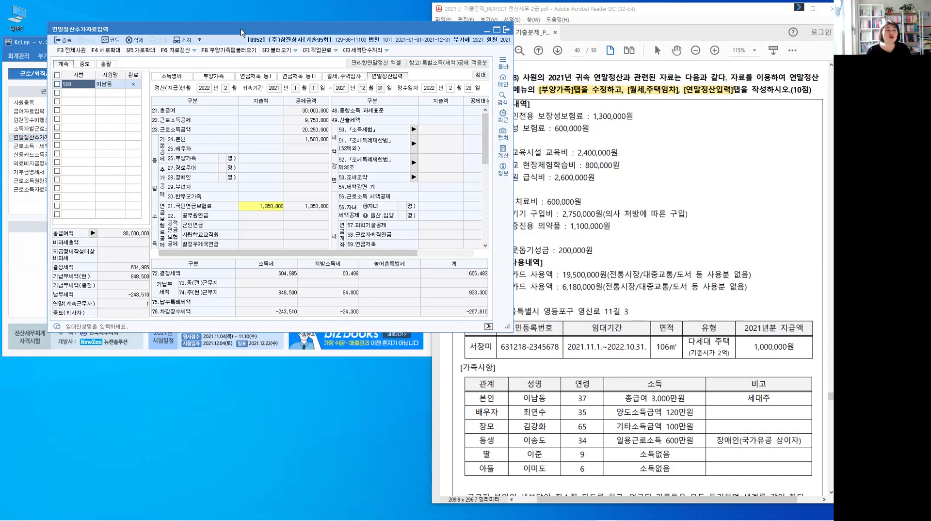
Step: Enlarge the year-end settlement window and look through the employee's 부양가족, 월세,주택임차 and 연말정산입력 sections, ending on 부양가족
{"action": "left_click", "coordinate": [560, 96]}
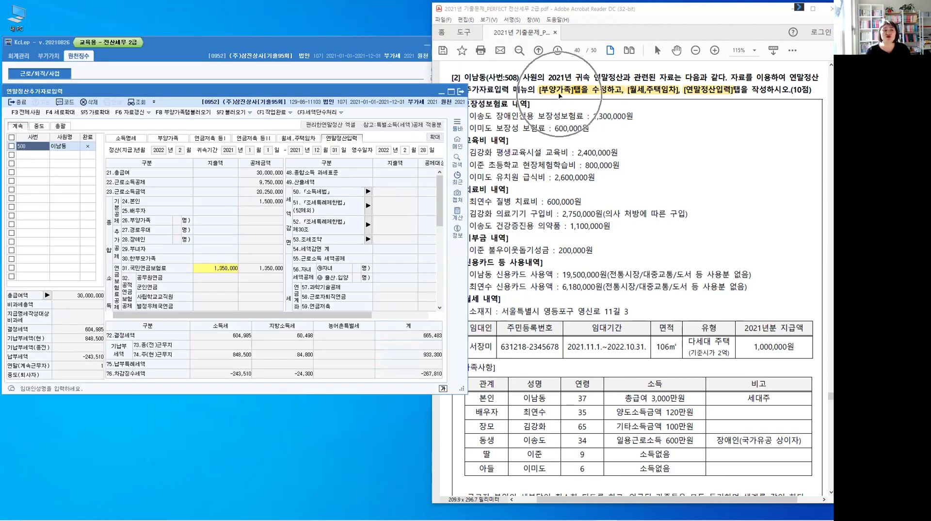
{"action": "left_click", "coordinate": [176, 140]}
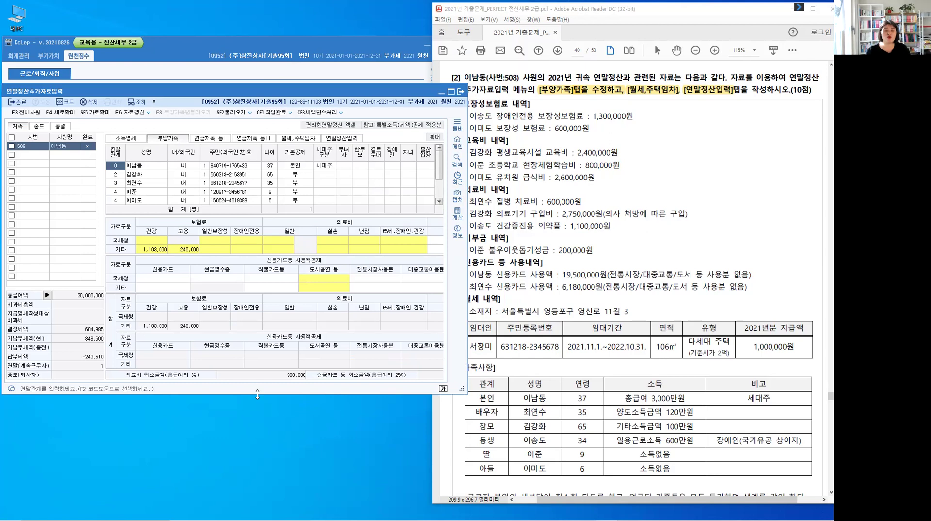
{"action": "left_click_drag", "start_coordinate": [257, 394], "coordinate": [257, 478]}
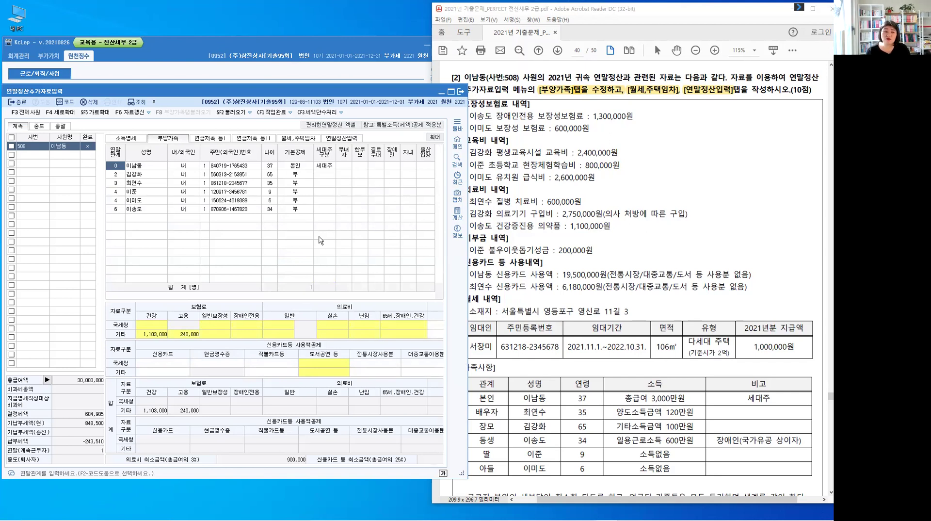
{"action": "left_click", "coordinate": [299, 139]}
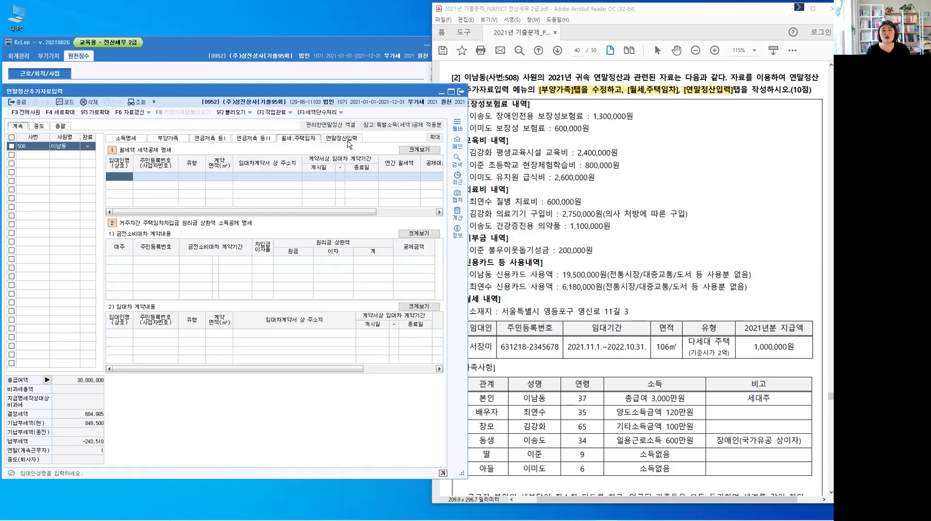
{"action": "left_click", "coordinate": [348, 141]}
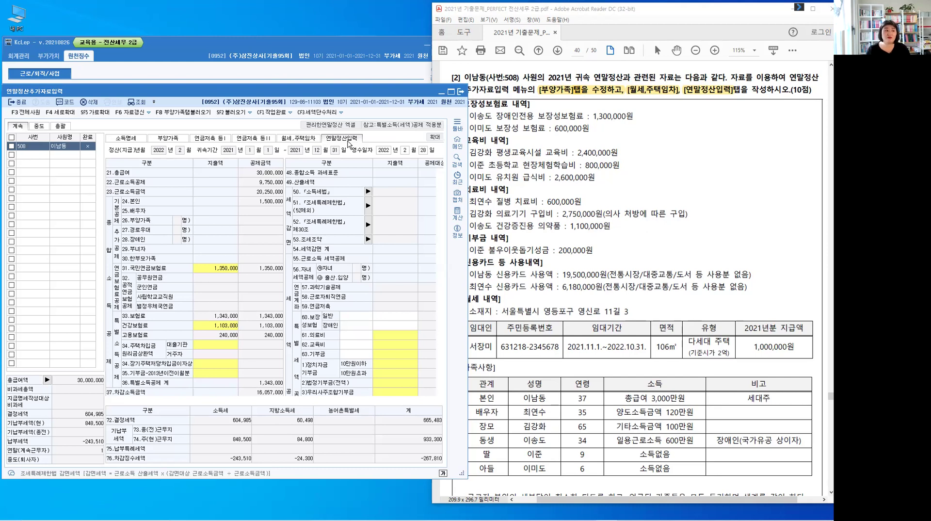
{"action": "left_click", "coordinate": [163, 139]}
{"action": "left_click", "coordinate": [164, 141]}
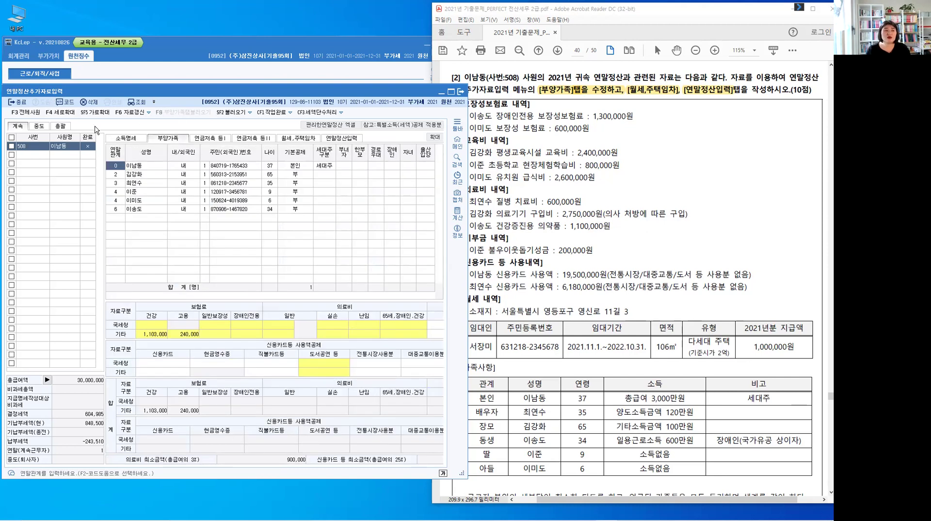
Step: Review the same employee's 부양가족명세 in 사원등록, and close 사원등록 again
{"action": "left_click", "coordinate": [160, 72]}
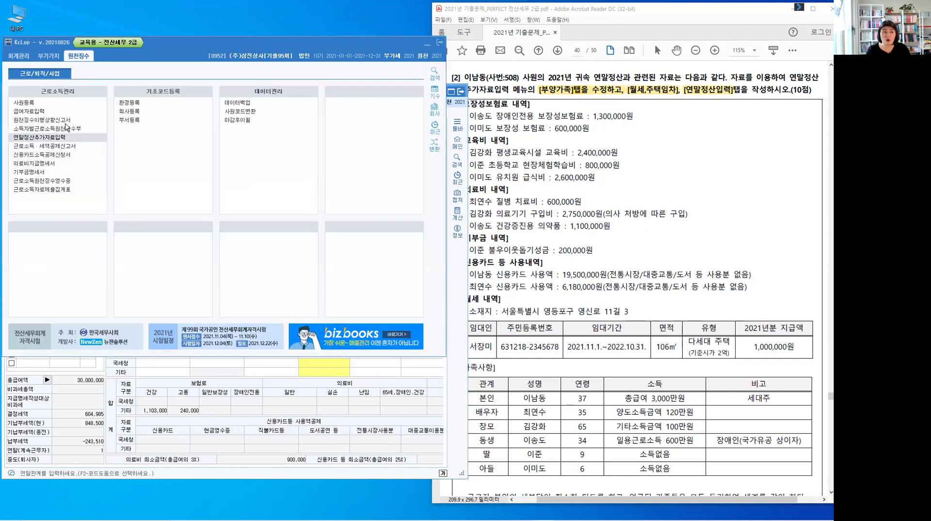
{"action": "left_click", "coordinate": [30, 103]}
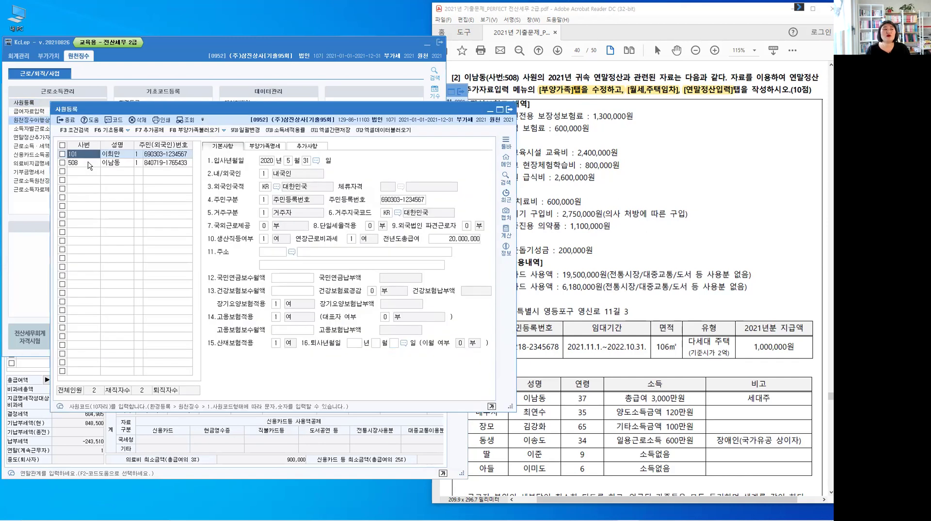
{"action": "left_click", "coordinate": [86, 165]}
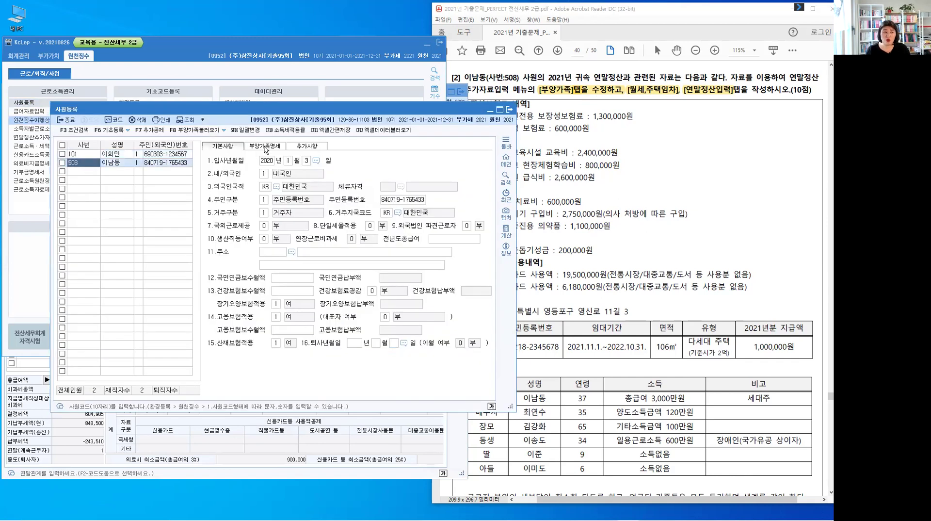
{"action": "left_click", "coordinate": [266, 147]}
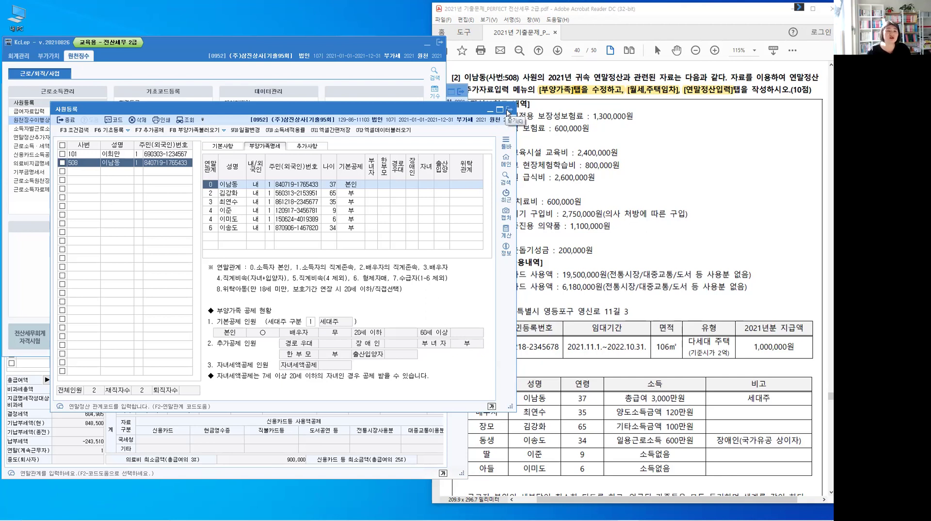
{"action": "key", "text": "Escape"}
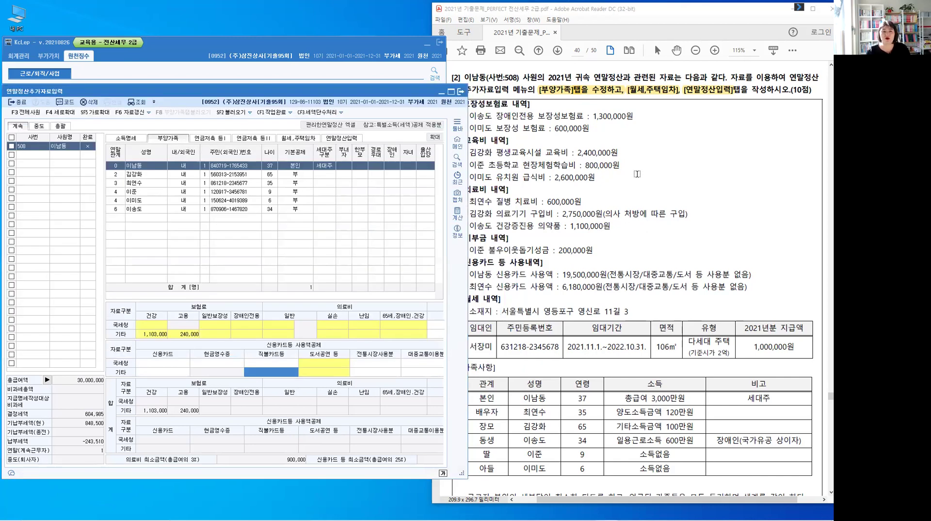
Step: Check the employee's own 세대주 entry in 부양가족 against the family details and notes of question [2]
{"action": "left_click", "coordinate": [498, 110]}
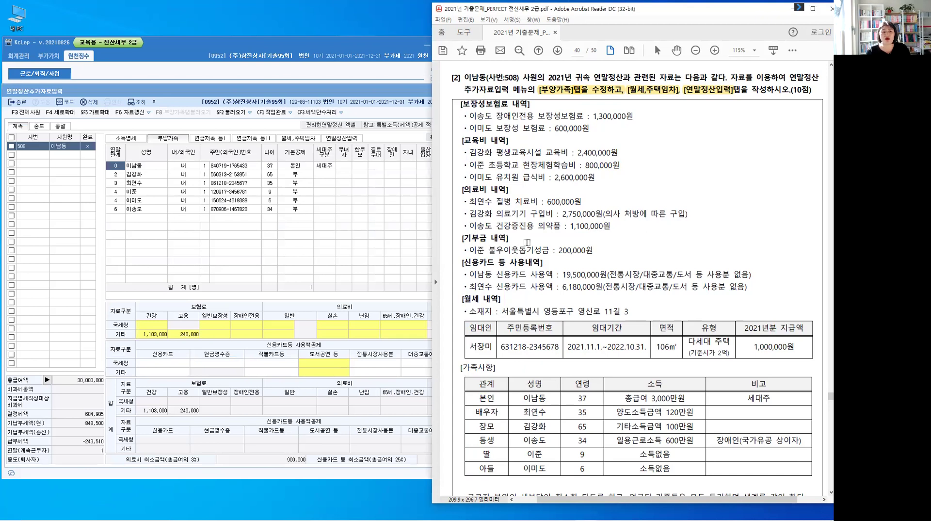
{"action": "scroll", "coordinate": [527, 242], "scroll_direction": "down", "scroll_amount": 3}
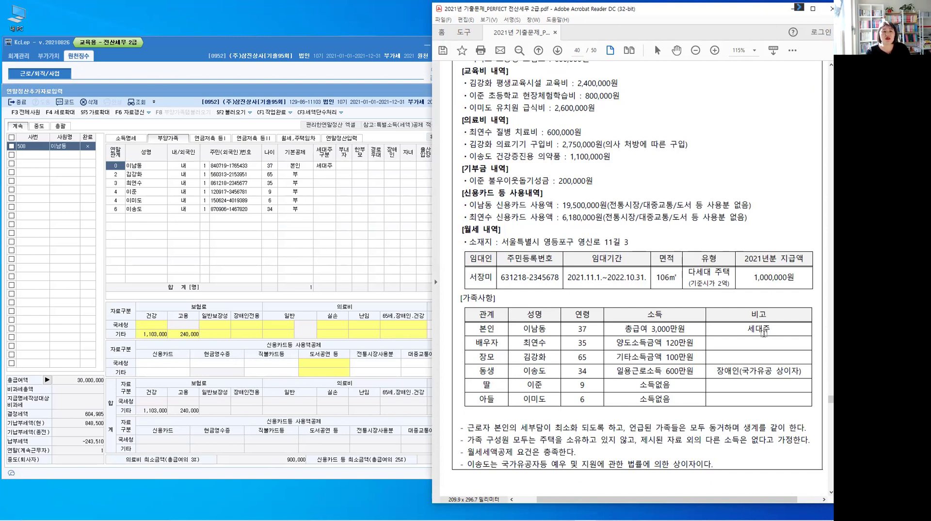
{"action": "key", "text": "ctrl"}
{"action": "key", "text": "ctrl"}
{"action": "left_click", "coordinate": [326, 169]}
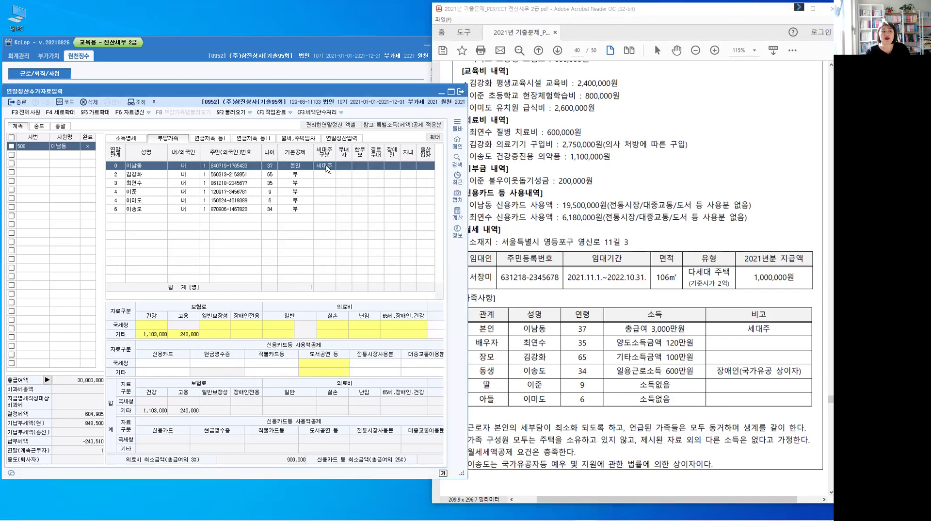
Step: Check the employee's own 세대주 and 경로우대 entries, then compare the spouse's 연말관계 code with the relationship code list
{"action": "key", "text": "ctrl"}
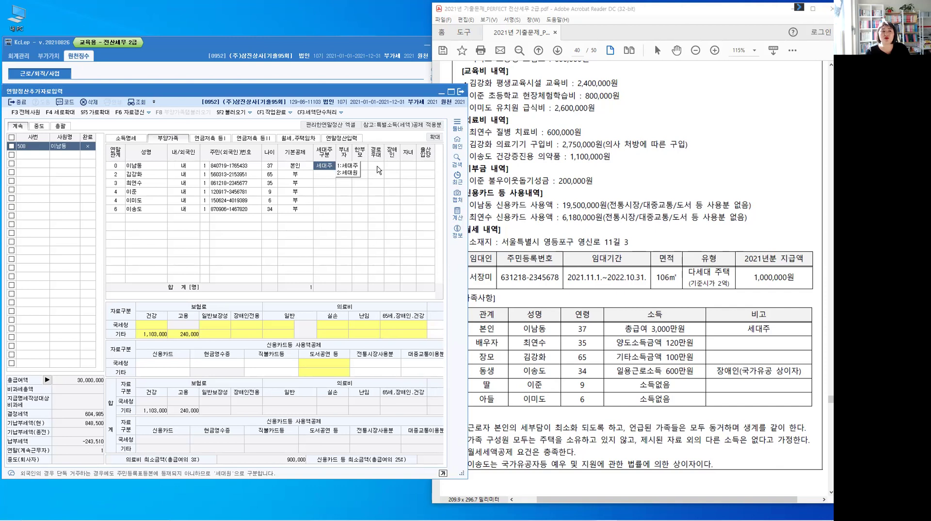
{"action": "left_click", "coordinate": [376, 166]}
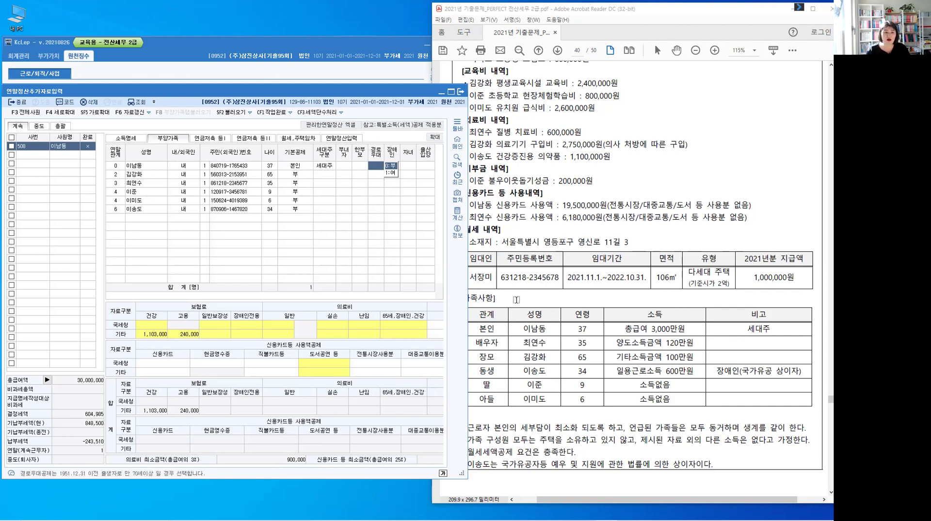
{"action": "left_click", "coordinate": [502, 347]}
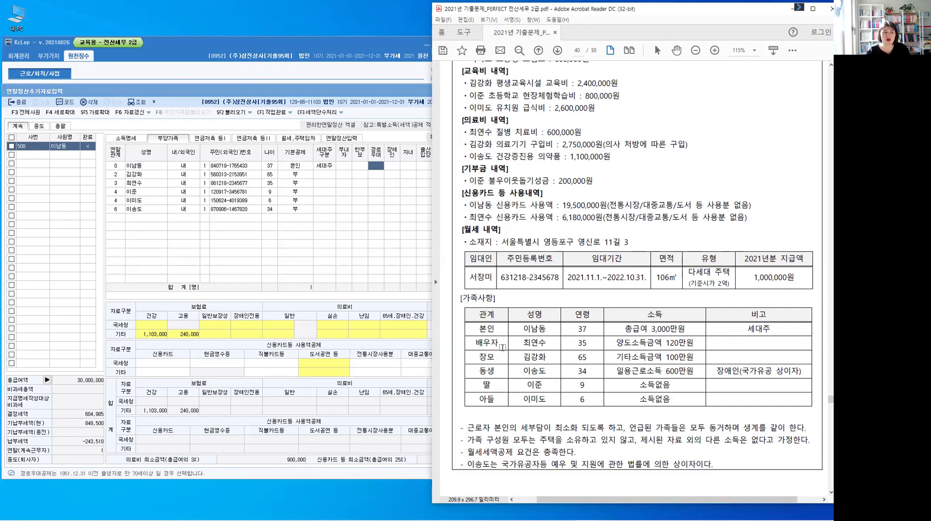
{"action": "left_click", "coordinate": [323, 184]}
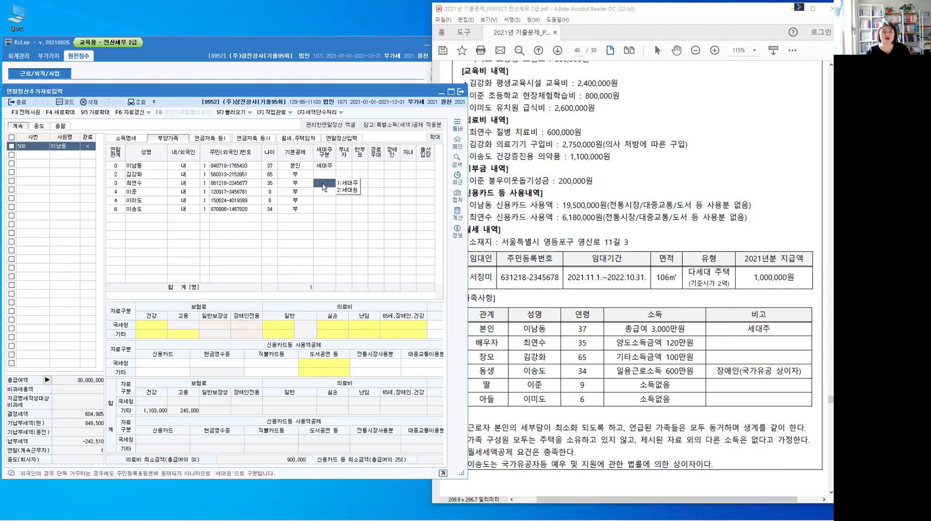
{"action": "left_click", "coordinate": [116, 184]}
{"action": "left_click", "coordinate": [116, 184]}
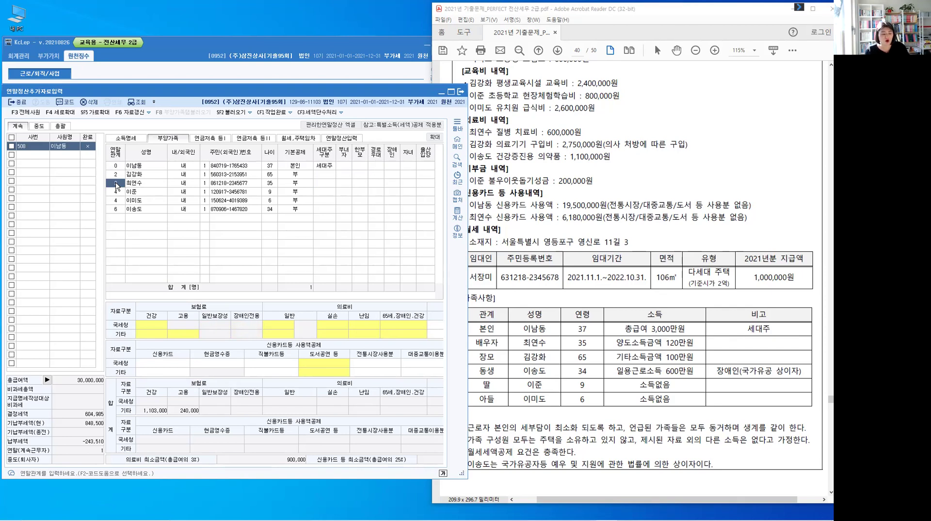
{"action": "key", "text": "F2"}
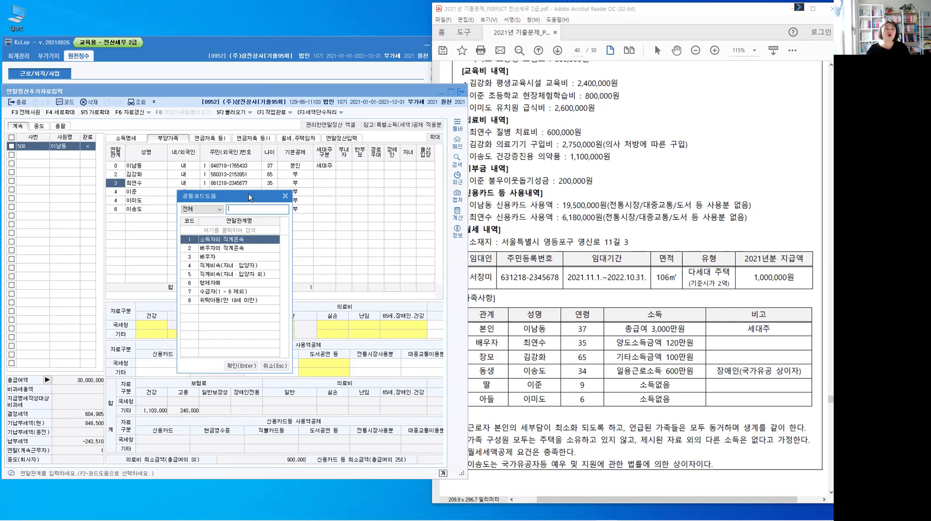
{"action": "left_click_drag", "start_coordinate": [248, 194], "coordinate": [384, 124]}
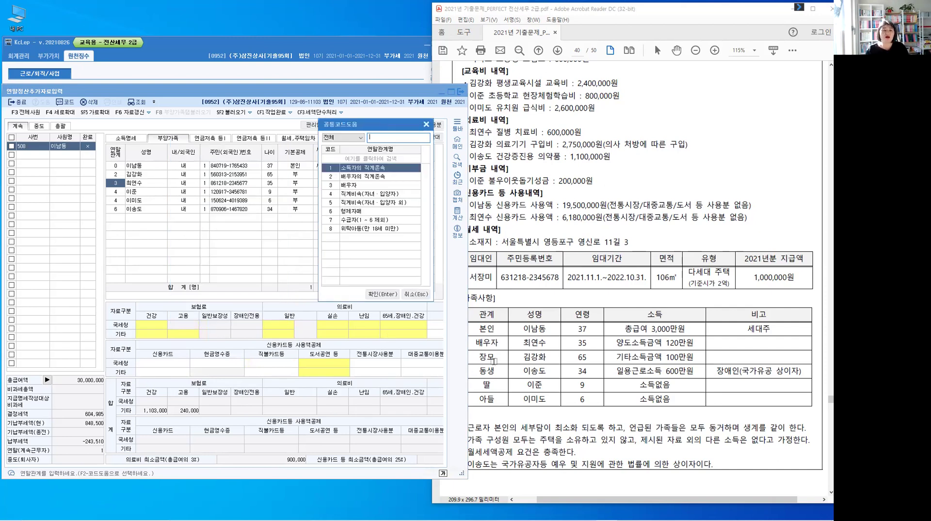
{"action": "key", "text": "Escape"}
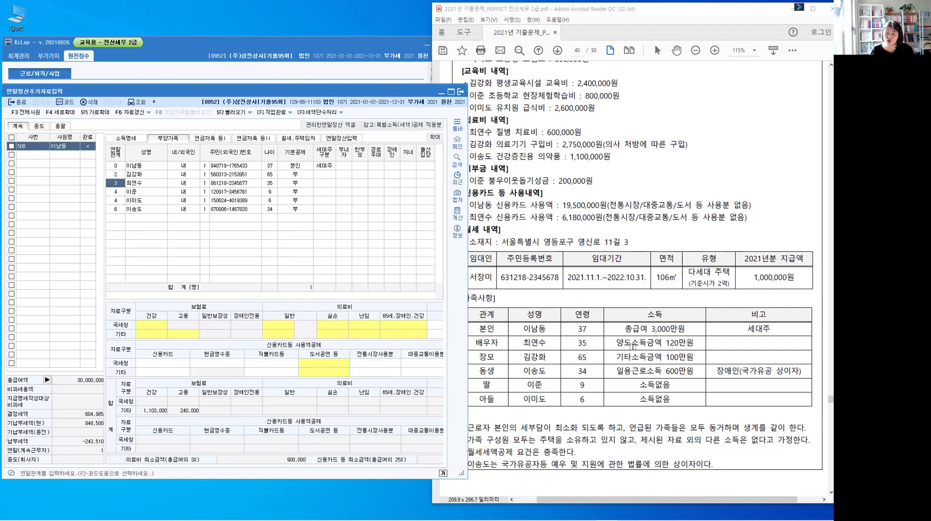
Step: Highlight the spouse's 120만원 income in the family table, note 부 beside it, and circle the spouse's 기본공제 entry
{"action": "left_click_drag", "start_coordinate": [664, 342], "coordinate": [694, 349]}
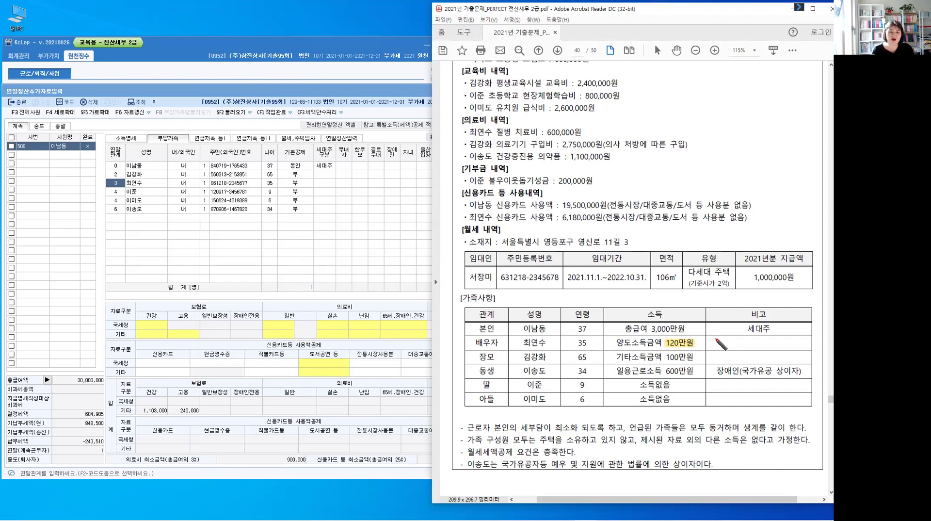
{"action": "left_click_drag", "start_coordinate": [713, 336], "coordinate": [717, 347]}
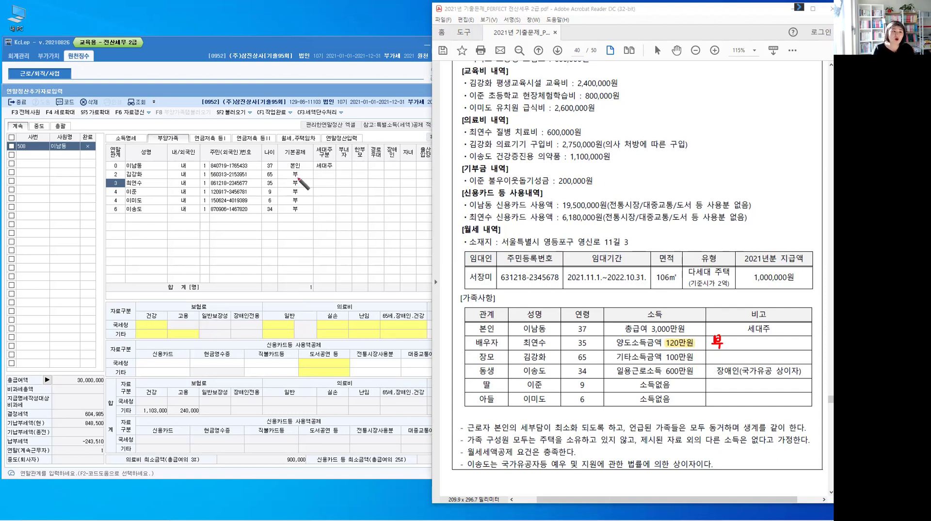
{"action": "mouse_move", "coordinate": [297, 178]}
{"action": "left_mouse_down"}
{"action": "mouse_move", "coordinate": [291, 188]}
{"action": "mouse_move", "coordinate": [297, 179]}
{"action": "left_mouse_up"}
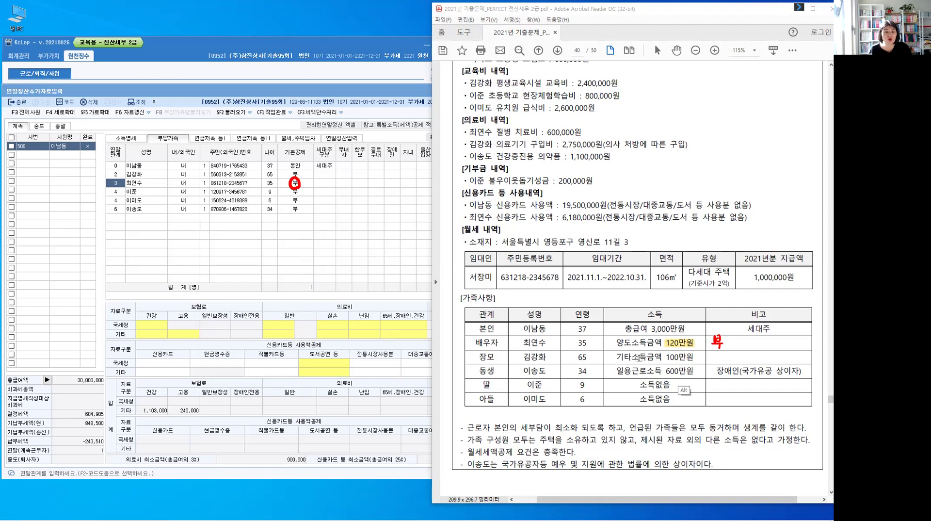
Step: Highlight the mother-in-law's 기타소득금액 100만원, underline her age, and note the 100 limit and 300만원이하 분리과세선택 in 비고
{"action": "left_click_drag", "start_coordinate": [676, 358], "coordinate": [708, 356]}
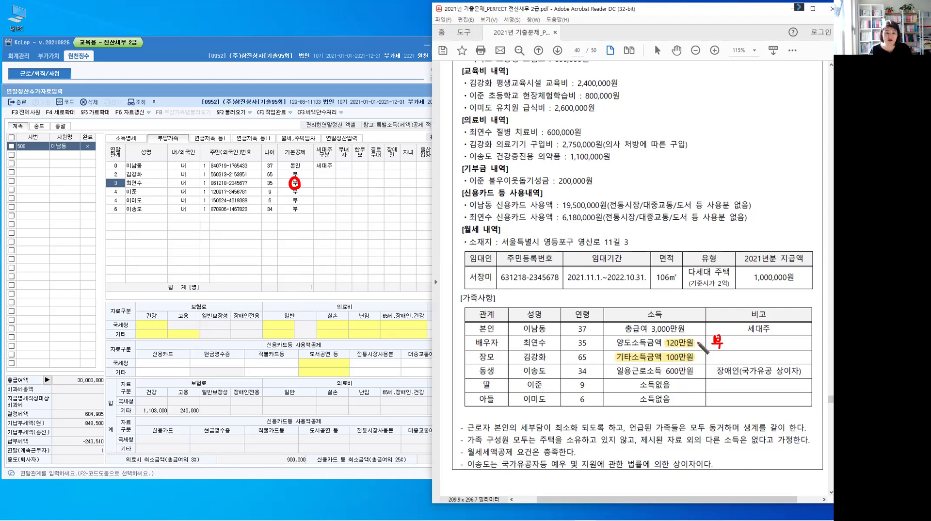
{"action": "mouse_move", "coordinate": [737, 338]}
{"action": "left_mouse_down"}
{"action": "mouse_move", "coordinate": [737, 346]}
{"action": "mouse_move", "coordinate": [741, 339]}
{"action": "left_mouse_up"}
{"action": "left_click_drag", "start_coordinate": [748, 338], "coordinate": [748, 340]}
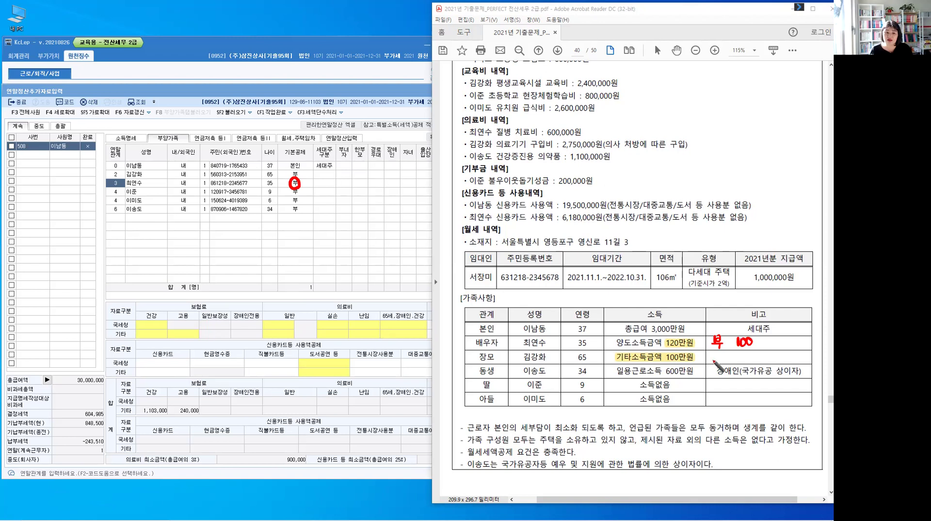
{"action": "left_click", "coordinate": [707, 355]}
{"action": "left_click_drag", "start_coordinate": [707, 353], "coordinate": [708, 360]}
{"action": "left_click_drag", "start_coordinate": [714, 355], "coordinate": [728, 359]}
{"action": "mouse_move", "coordinate": [729, 354]}
{"action": "left_mouse_down"}
{"action": "mouse_move", "coordinate": [814, 363]}
{"action": "mouse_move", "coordinate": [798, 366]}
{"action": "left_mouse_up"}
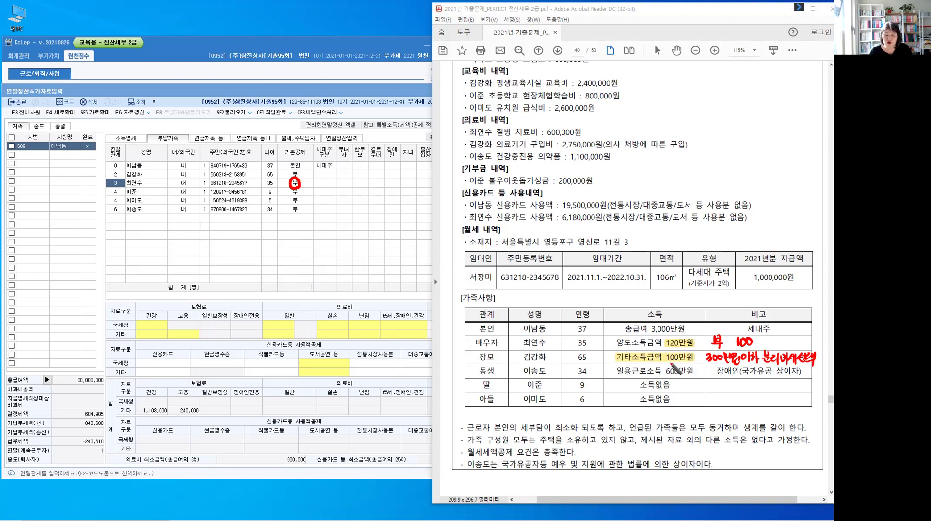
{"action": "left_click_drag", "start_coordinate": [576, 361], "coordinate": [586, 361]}
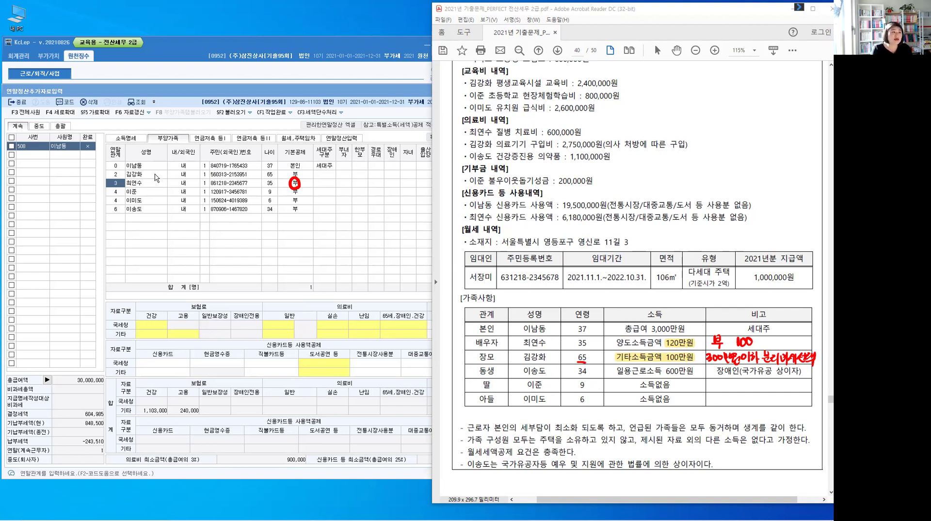
Step: Set the mother-in-law's 기본공제 to 60세이상 and leave her remaining deduction fields blank
{"action": "left_click", "coordinate": [305, 180]}
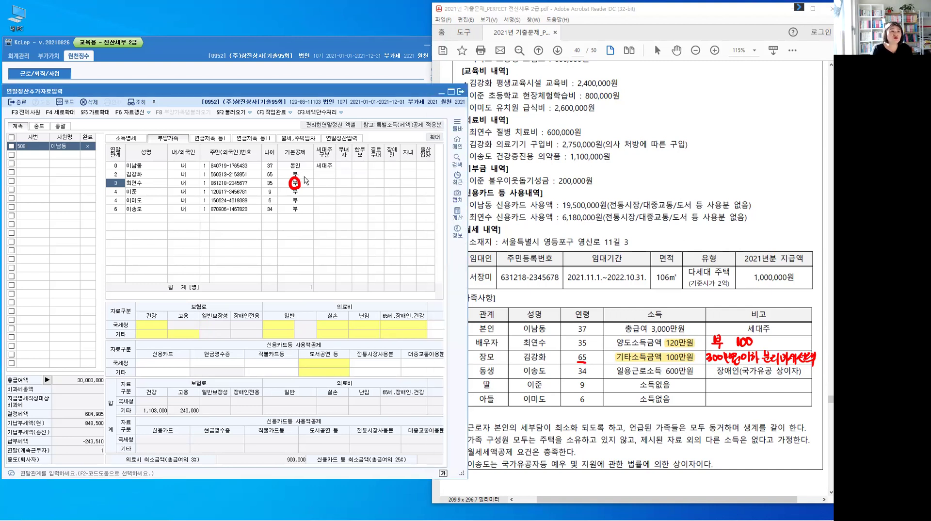
{"action": "left_click", "coordinate": [304, 176]}
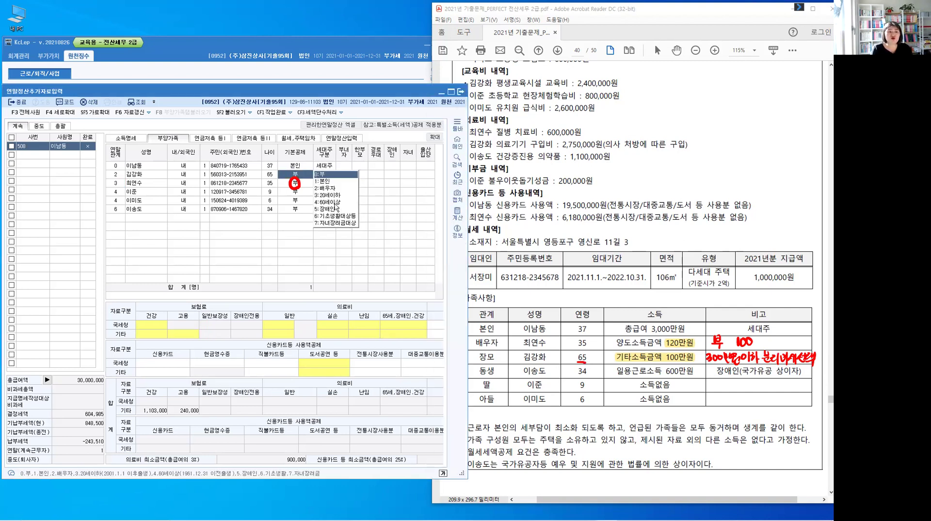
{"action": "left_click", "coordinate": [330, 202]}
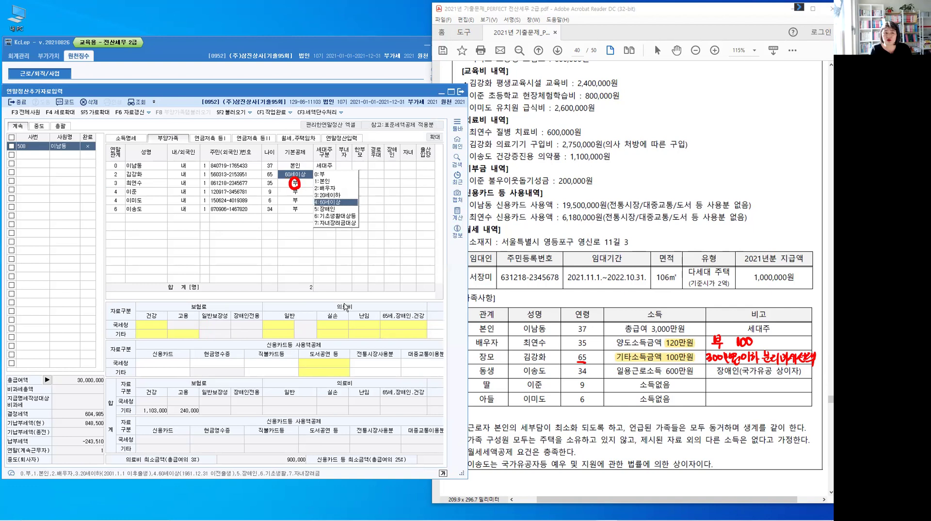
{"action": "key", "text": "Return"}
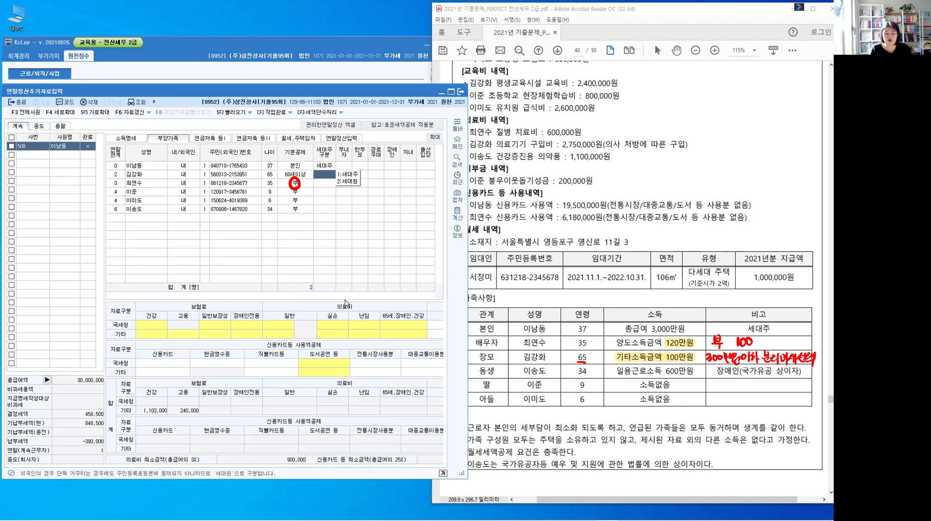
{"action": "key", "text": "Return"}
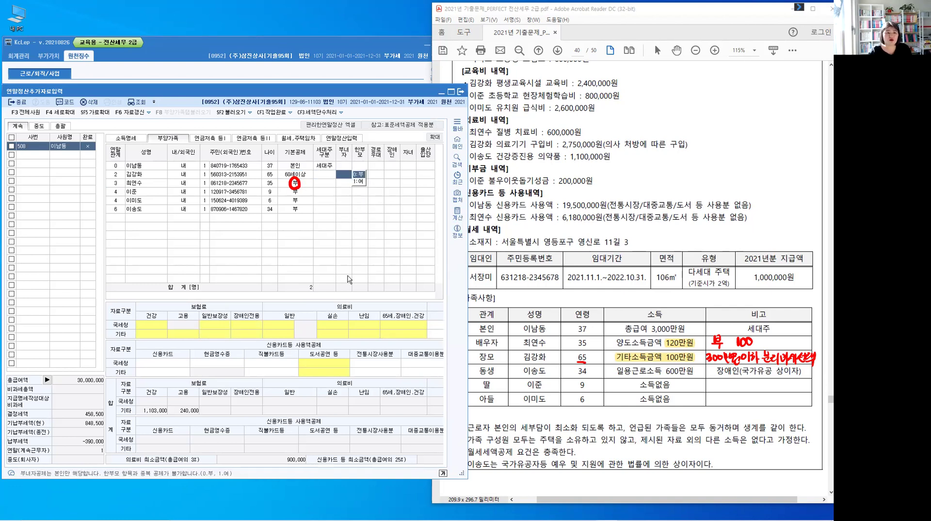
{"action": "key", "text": "Return"}
{"action": "key", "text": "Return"}
{"action": "key", "text": "Return"}
{"action": "key", "text": "Return"}
{"action": "key", "text": "Return"}
{"action": "key", "text": "Return"}
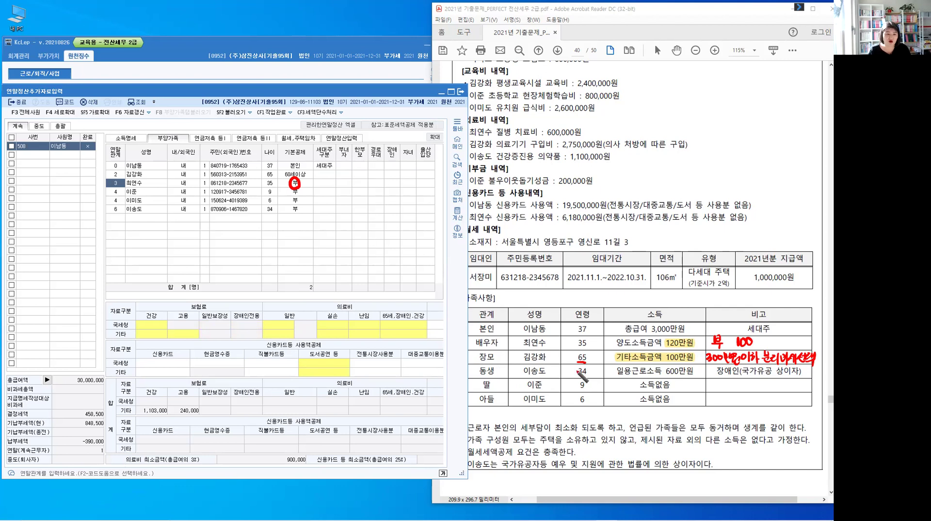
Step: Bracket the sibling's age 34, highlight 일용근로소득 600만원, and annotate it with an arrow, 무조건 분리과세 and 0
{"action": "left_click_drag", "start_coordinate": [577, 366], "coordinate": [588, 375]}
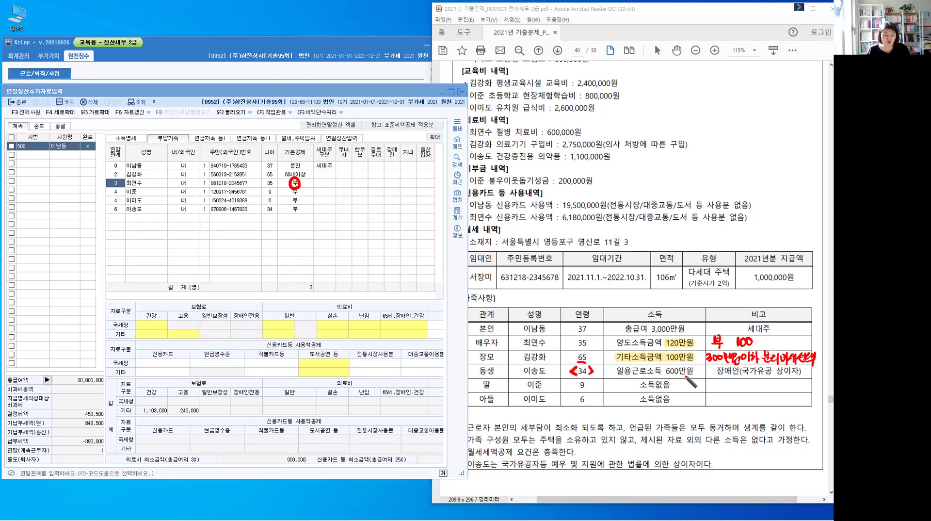
{"action": "left_click_drag", "start_coordinate": [617, 371], "coordinate": [693, 372]}
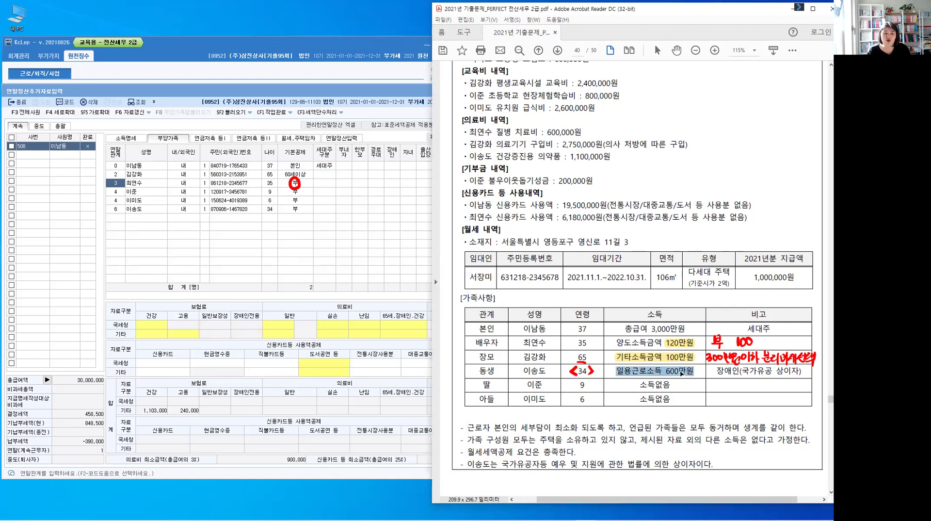
{"action": "left_click", "coordinate": [615, 369]}
{"action": "left_click_drag", "start_coordinate": [620, 297], "coordinate": [614, 371]}
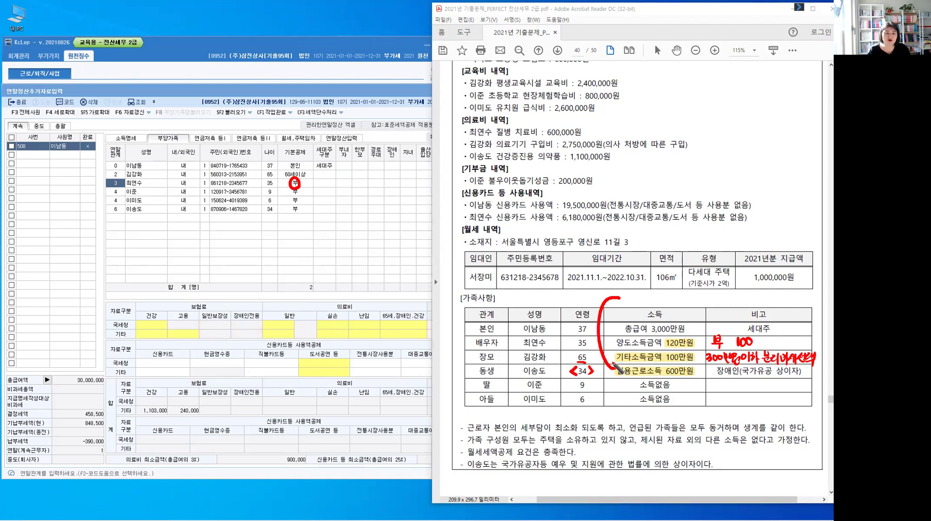
{"action": "mouse_move", "coordinate": [630, 296]}
{"action": "left_mouse_down"}
{"action": "mouse_move", "coordinate": [702, 304]}
{"action": "mouse_move", "coordinate": [710, 292]}
{"action": "mouse_move", "coordinate": [711, 308]}
{"action": "left_mouse_up"}
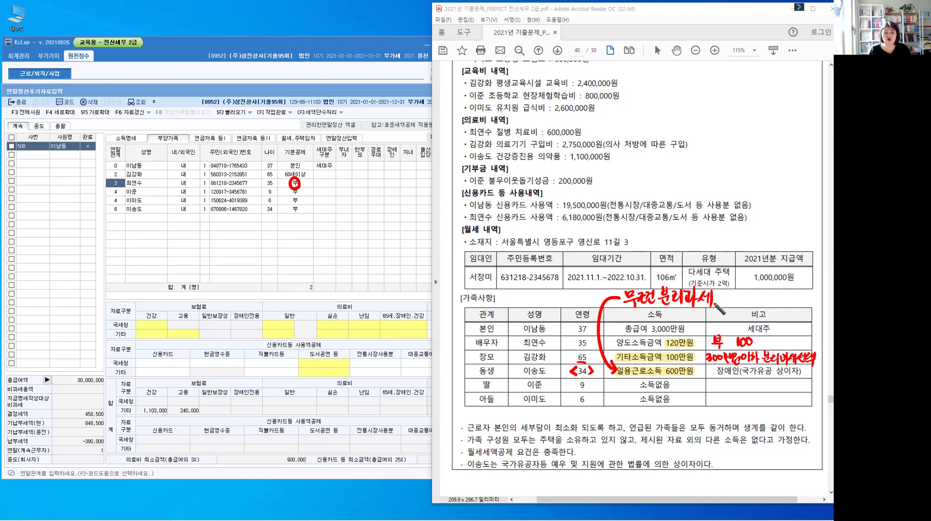
{"action": "left_click_drag", "start_coordinate": [702, 367], "coordinate": [701, 374]}
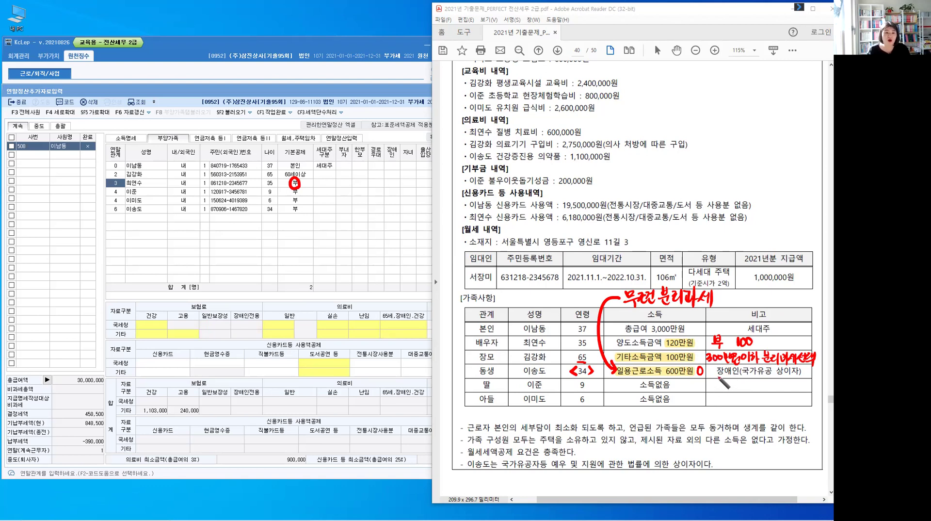
Step: Underline the sibling's 장애인(국가유공 상이자) remark and add an arrow with the age range 21~59
{"action": "left_click_drag", "start_coordinate": [717, 376], "coordinate": [801, 377]}
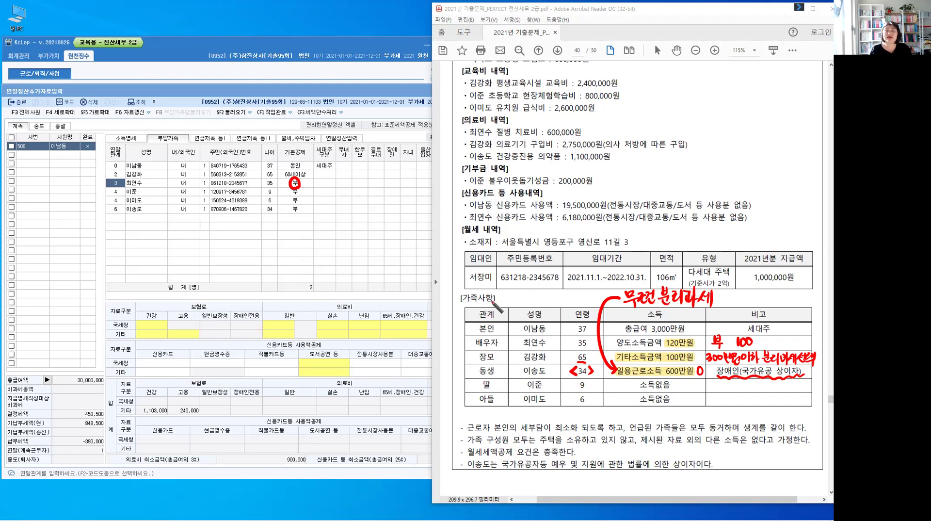
{"action": "mouse_move", "coordinate": [733, 381]}
{"action": "left_mouse_down"}
{"action": "mouse_move", "coordinate": [742, 398]}
{"action": "mouse_move", "coordinate": [738, 385]}
{"action": "mouse_move", "coordinate": [759, 403]}
{"action": "mouse_move", "coordinate": [769, 398]}
{"action": "left_mouse_up"}
{"action": "left_click_drag", "start_coordinate": [772, 394], "coordinate": [779, 403]}
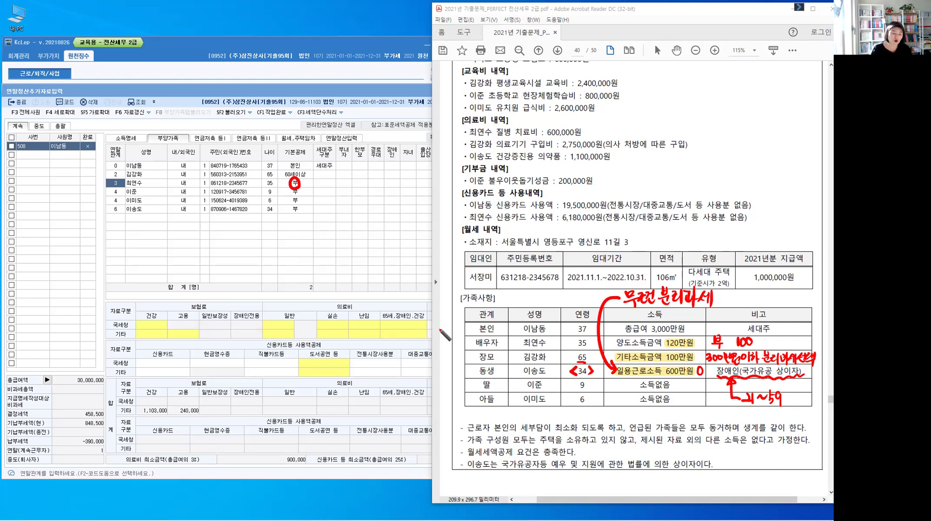
Step: Set the sibling's 기본공제 to 장애인 and the 장애인 type to 2 국가유공자등
{"action": "left_click", "coordinate": [147, 214]}
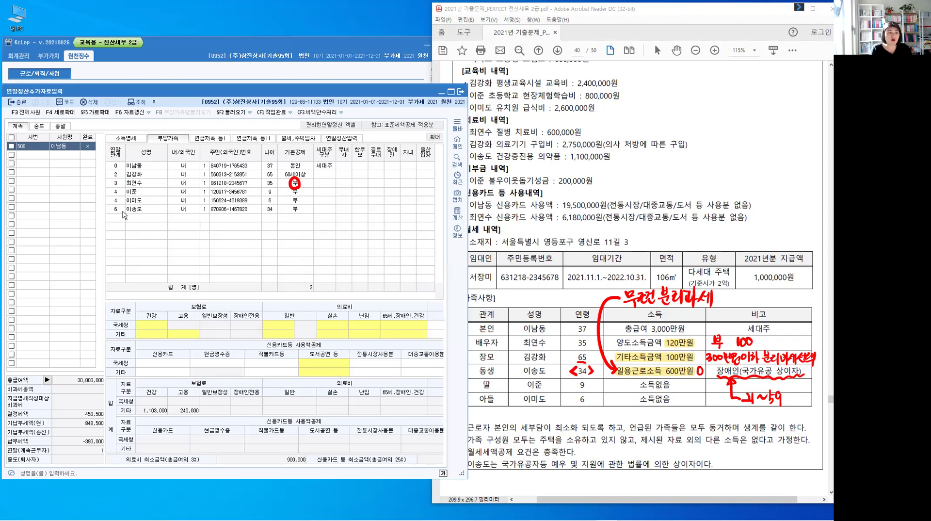
{"action": "left_click", "coordinate": [144, 212]}
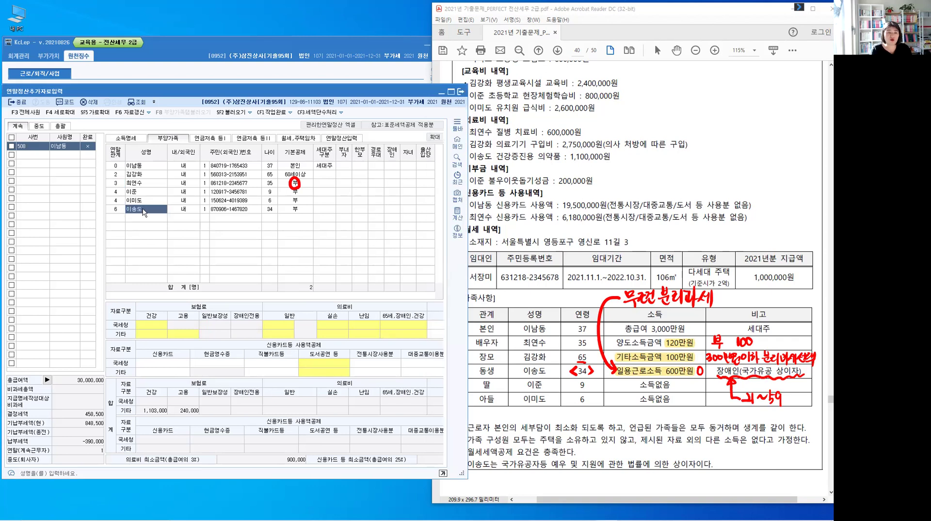
{"action": "left_click", "coordinate": [299, 209]}
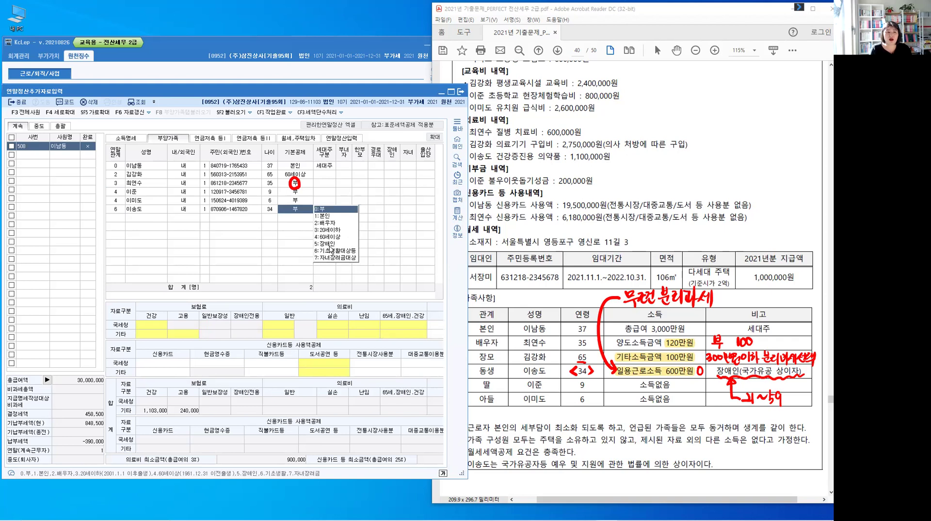
{"action": "key", "text": "5"}
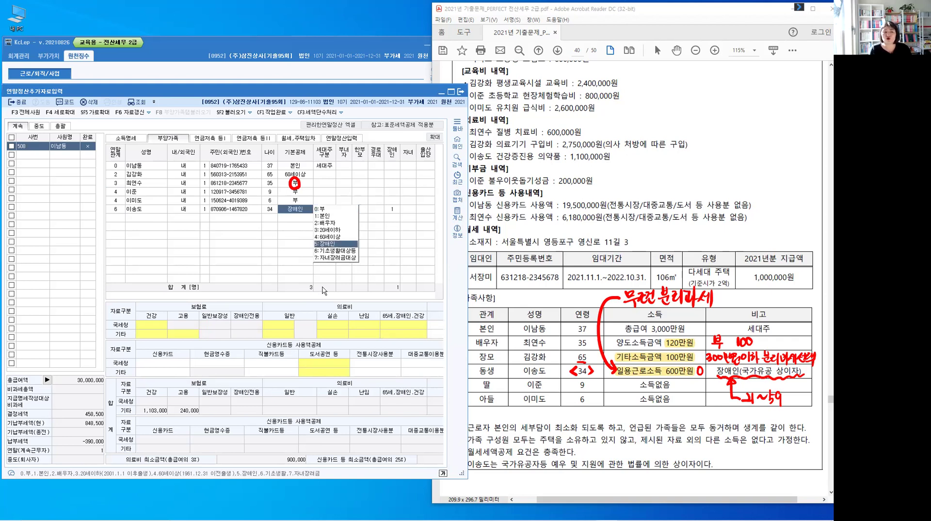
{"action": "key", "text": "Return"}
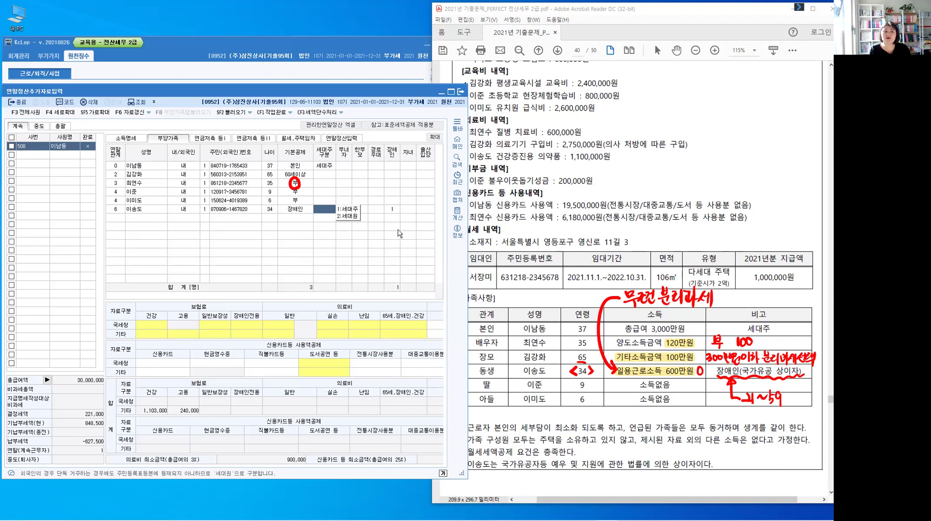
{"action": "key", "text": "Return"}
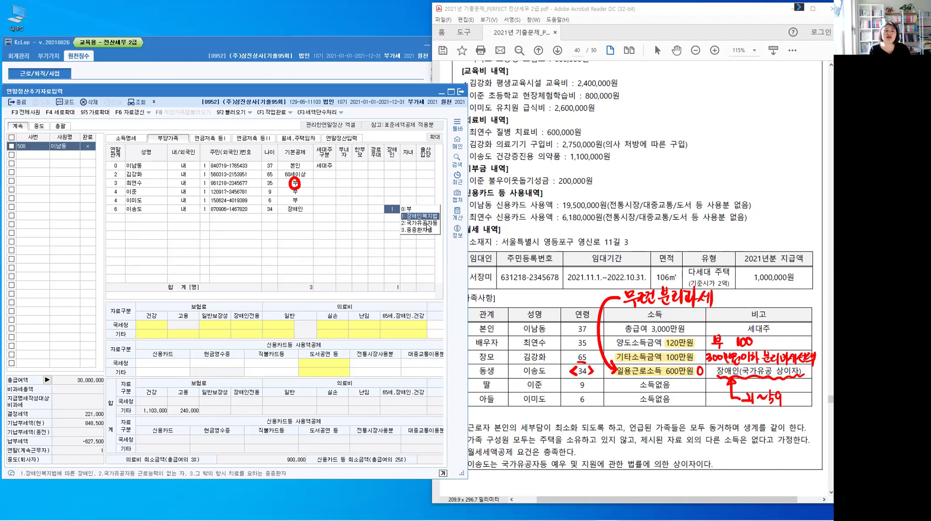
{"action": "left_click", "coordinate": [419, 222]}
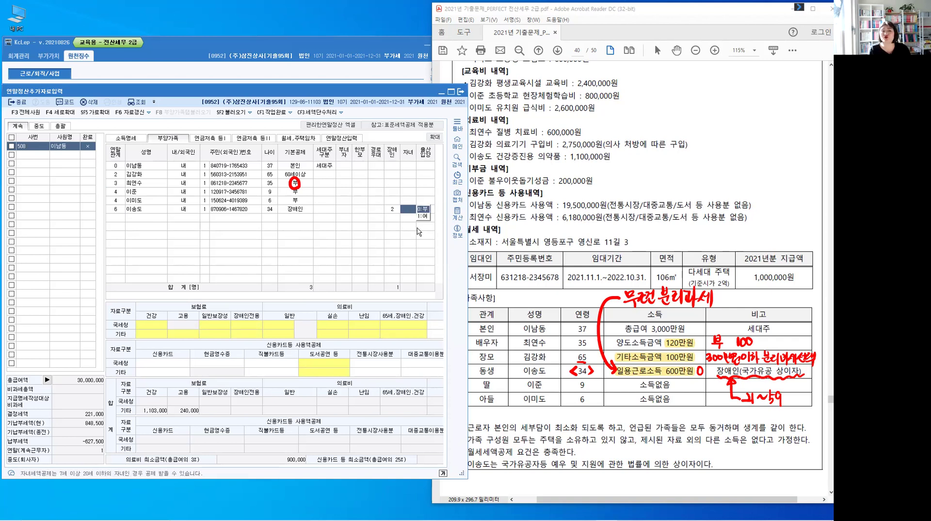
Step: Leave the sibling's 자녀 and 출산입양 fields blank and finish the row
{"action": "left_click", "coordinate": [393, 213]}
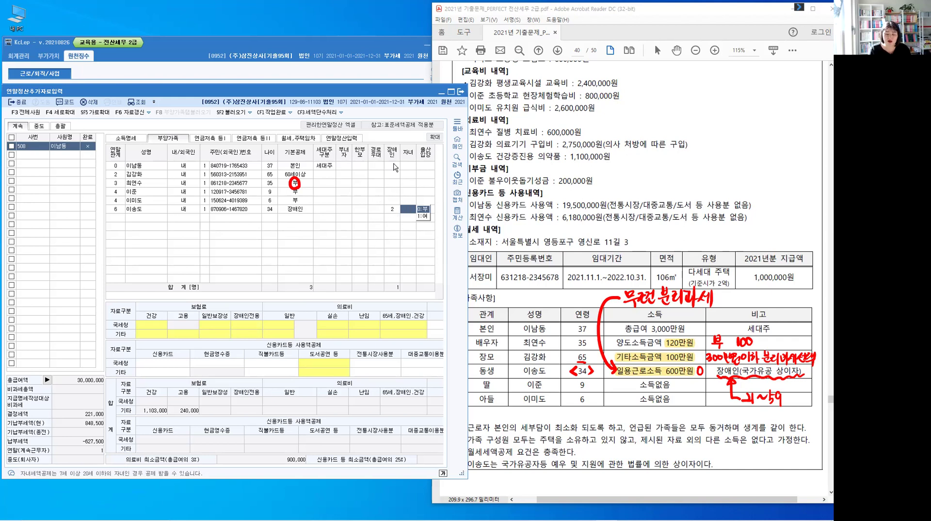
{"action": "key", "text": "Return"}
{"action": "key", "text": "Return"}
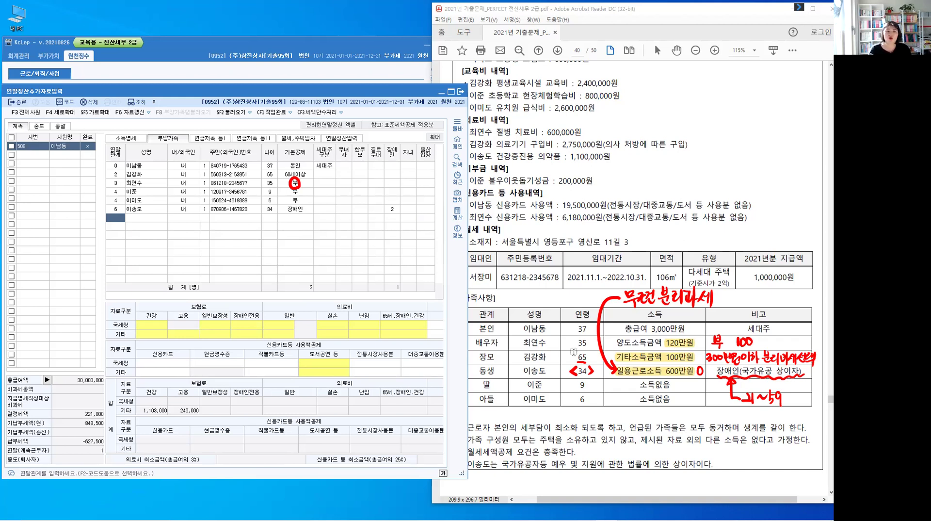
Step: Highlight the daughter's and son's names in the family table and annotate 자녀세액 O for the daughter and 자녀세액 X for the son
{"action": "left_click_drag", "start_coordinate": [528, 384], "coordinate": [546, 396]}
{"action": "left_click", "coordinate": [539, 404]}
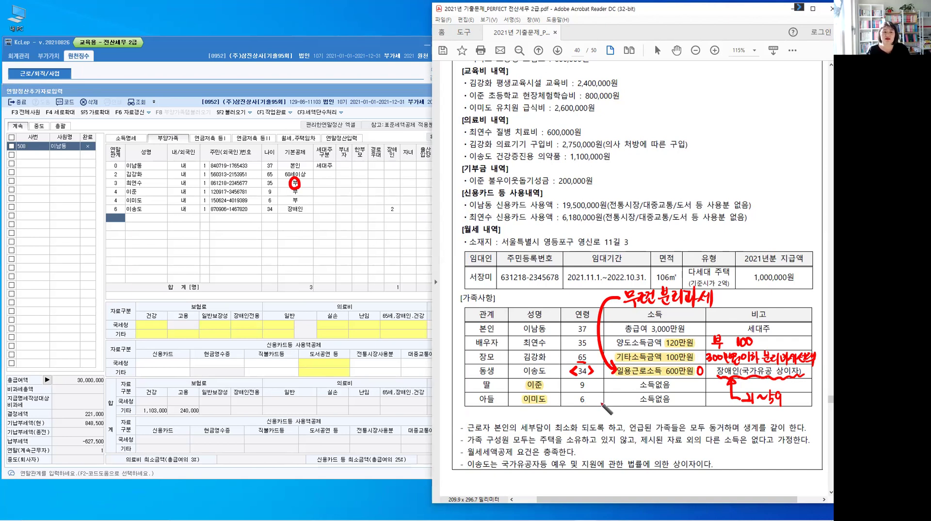
{"action": "left_click_drag", "start_coordinate": [596, 396], "coordinate": [637, 408]}
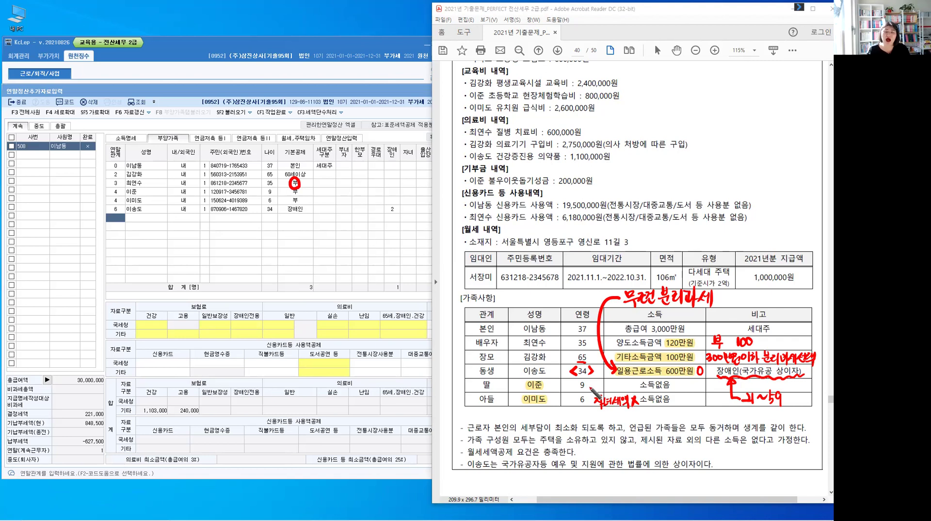
{"action": "mouse_move", "coordinate": [595, 382]}
{"action": "left_mouse_down"}
{"action": "mouse_move", "coordinate": [599, 390]}
{"action": "mouse_move", "coordinate": [641, 385]}
{"action": "left_mouse_up"}
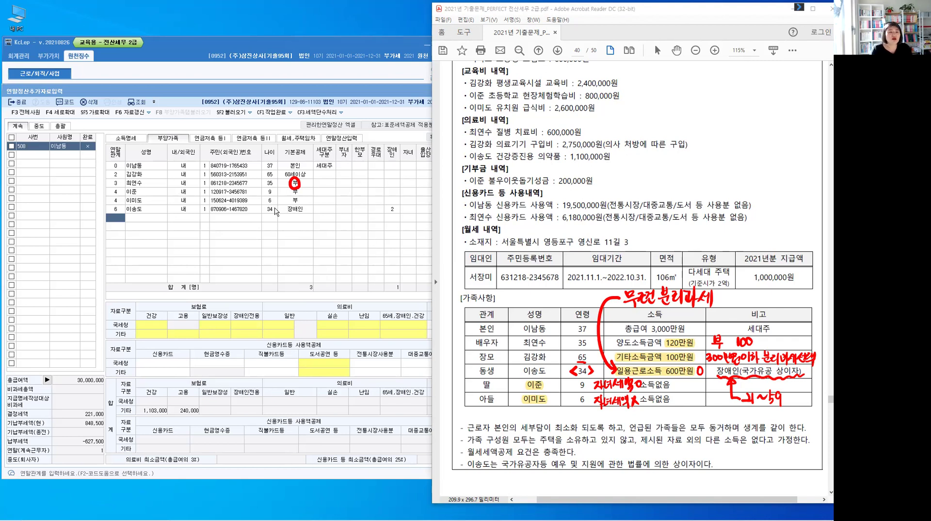
Step: Set the 기본공제 of both the daughter and the son to 20세이하
{"action": "left_click", "coordinate": [306, 195]}
{"action": "left_click", "coordinate": [310, 197]}
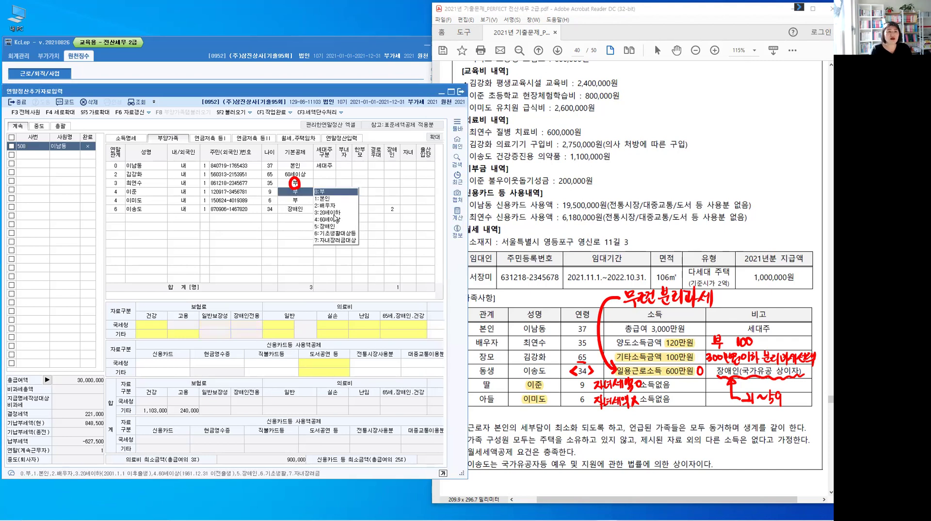
{"action": "key", "text": "3"}
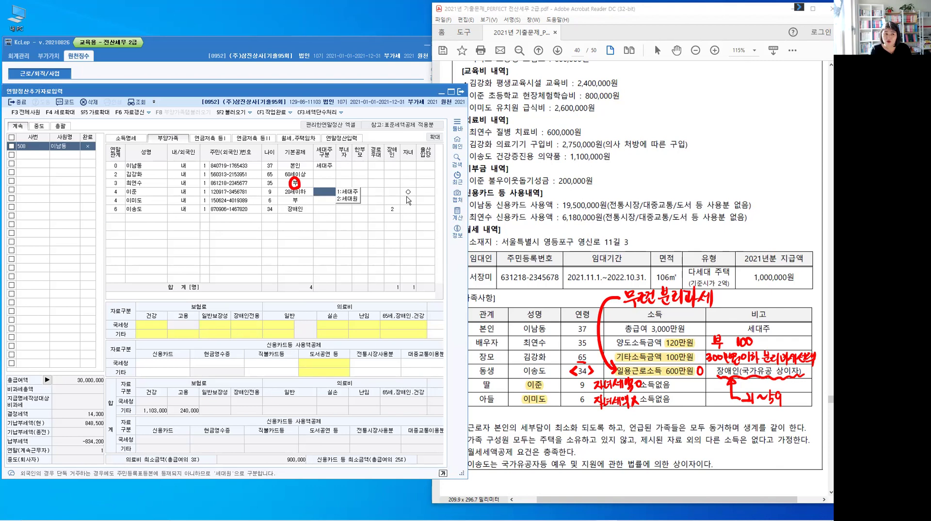
{"action": "left_click", "coordinate": [303, 201]}
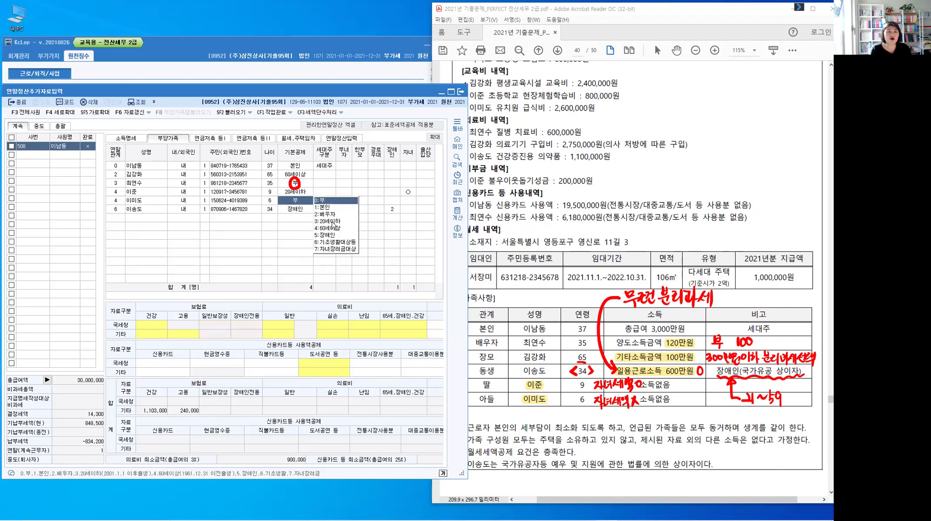
{"action": "type", "text": "3"}
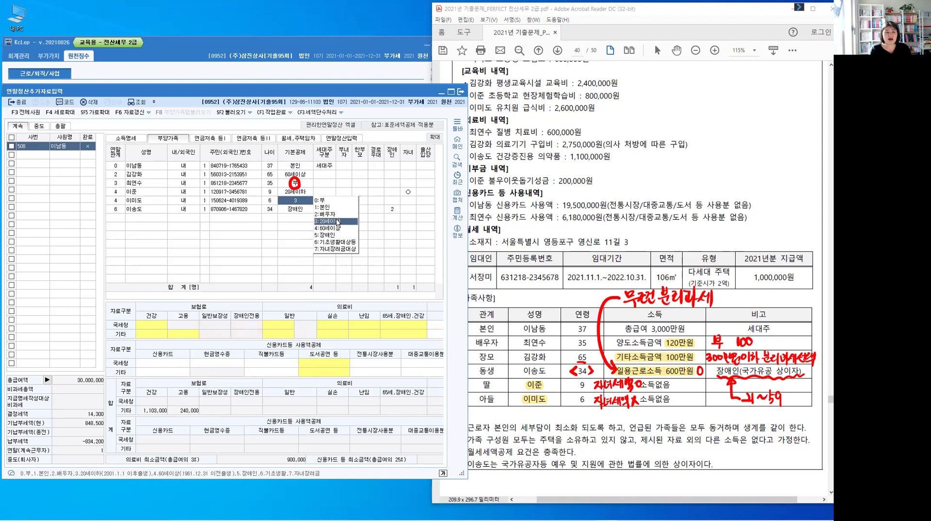
{"action": "key", "text": "Return"}
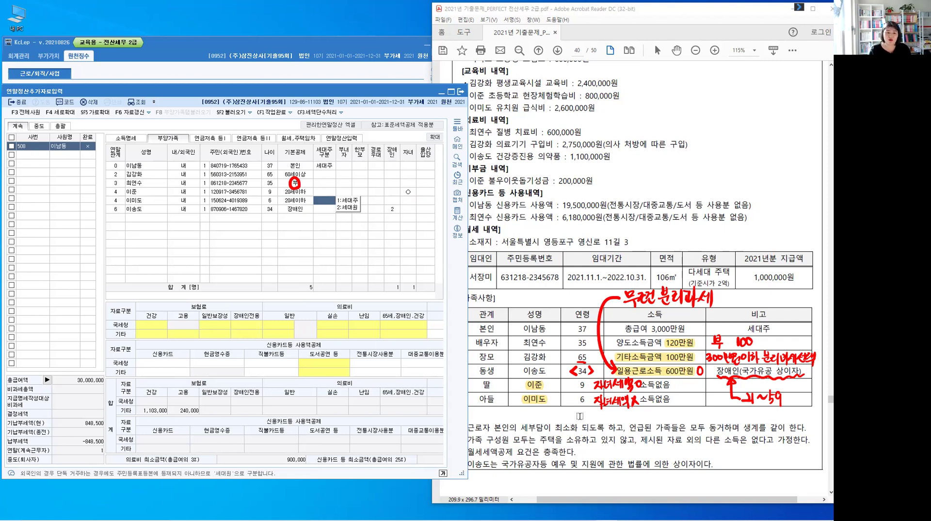
Step: Highlight 동거하며 생계를 같이 한다 and 월세세액공제 요건은 충족한다 in the notes below the family table
{"action": "left_click", "coordinate": [572, 471]}
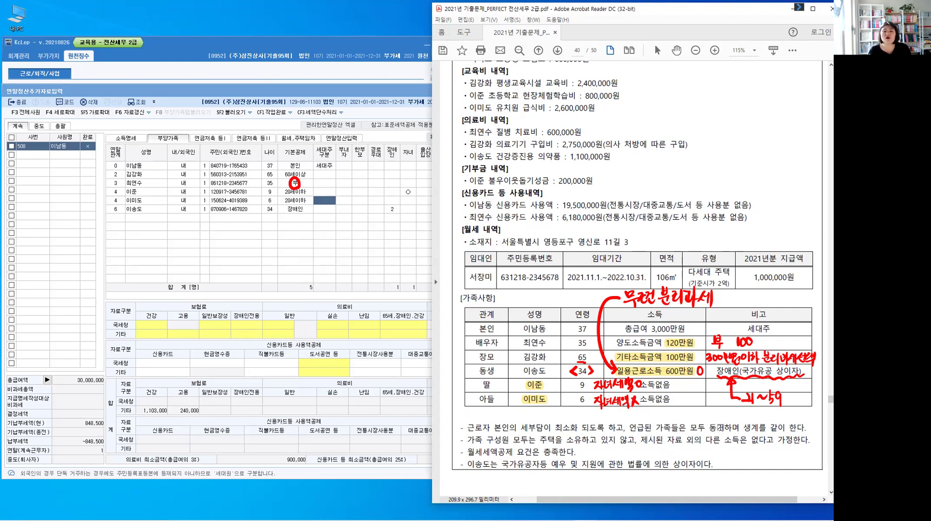
{"action": "double_click", "coordinate": [742, 427]}
{"action": "left_click_drag", "start_coordinate": [759, 427], "coordinate": [805, 427]}
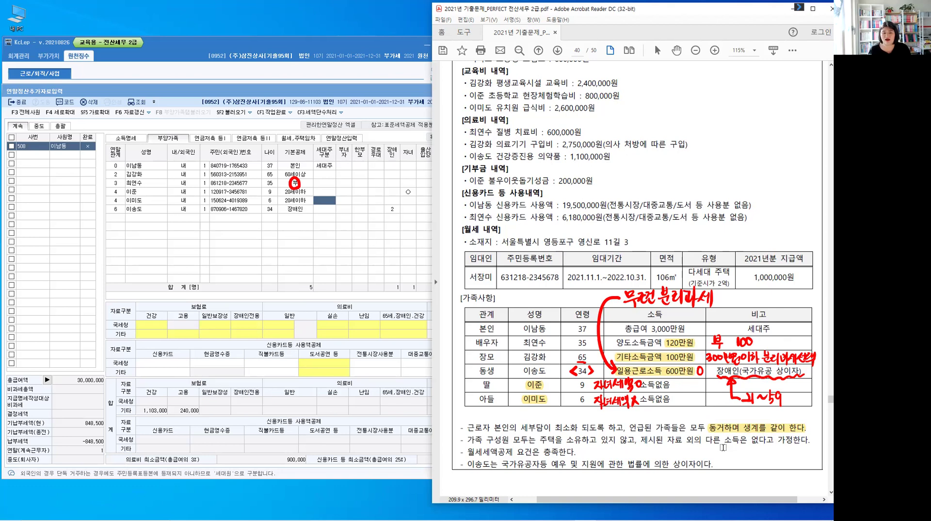
{"action": "left_click_drag", "start_coordinate": [466, 453], "coordinate": [577, 455]}
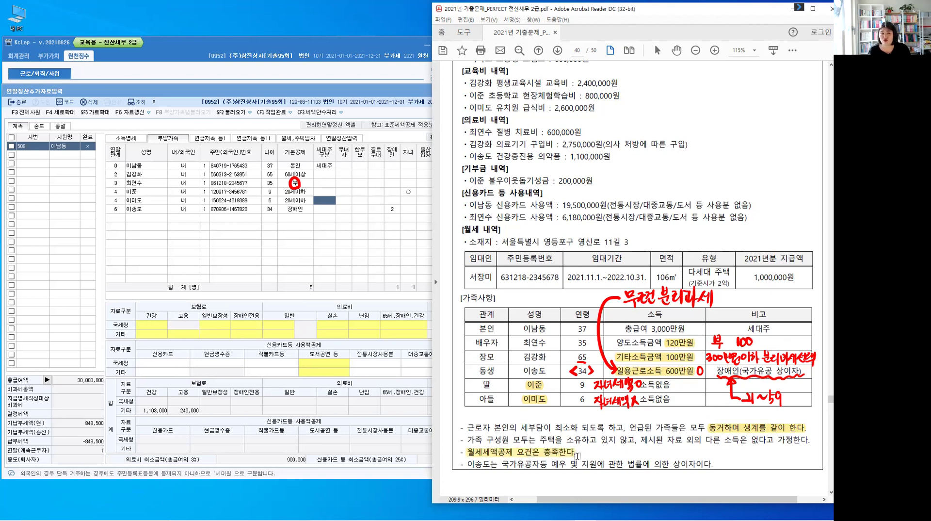
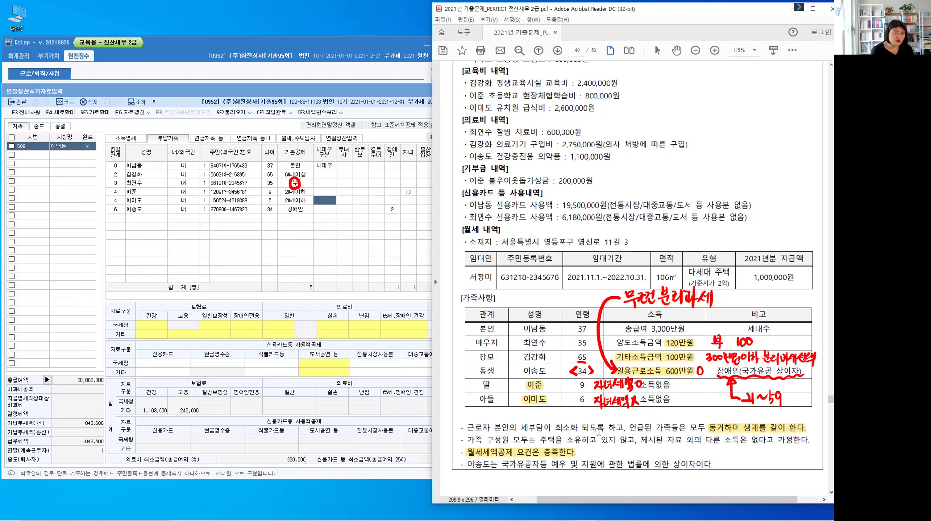
Step: Clear the red pen annotations and finish the son's row with its remaining deduction fields blank
{"action": "key", "text": "Escape"}
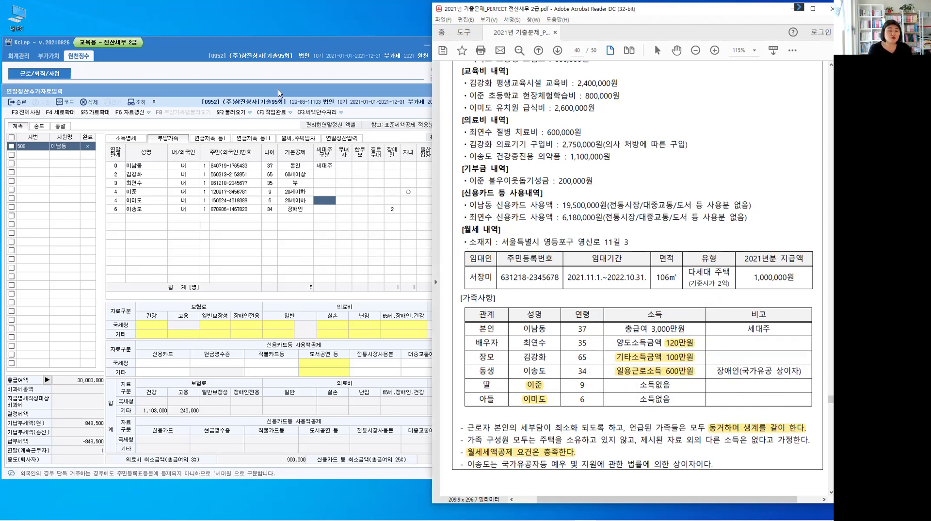
{"action": "left_click", "coordinate": [284, 116]}
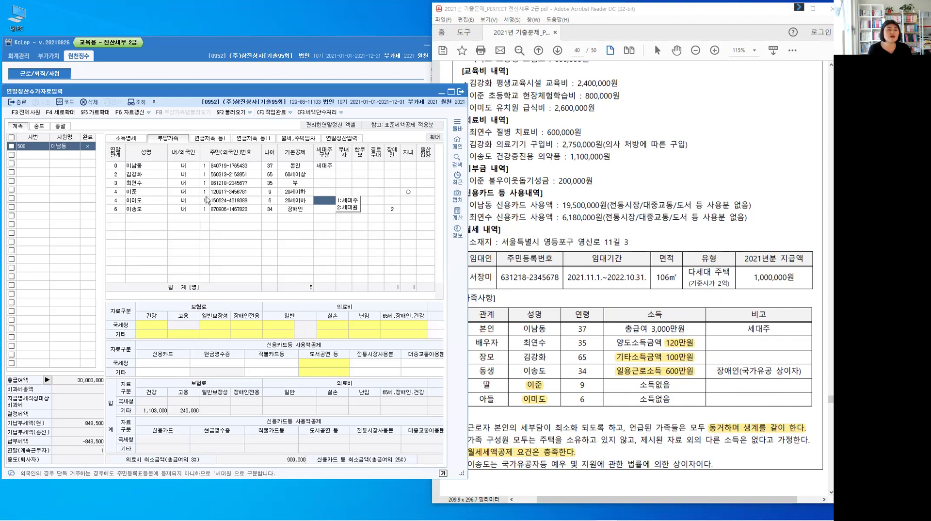
{"action": "key", "text": "Return"}
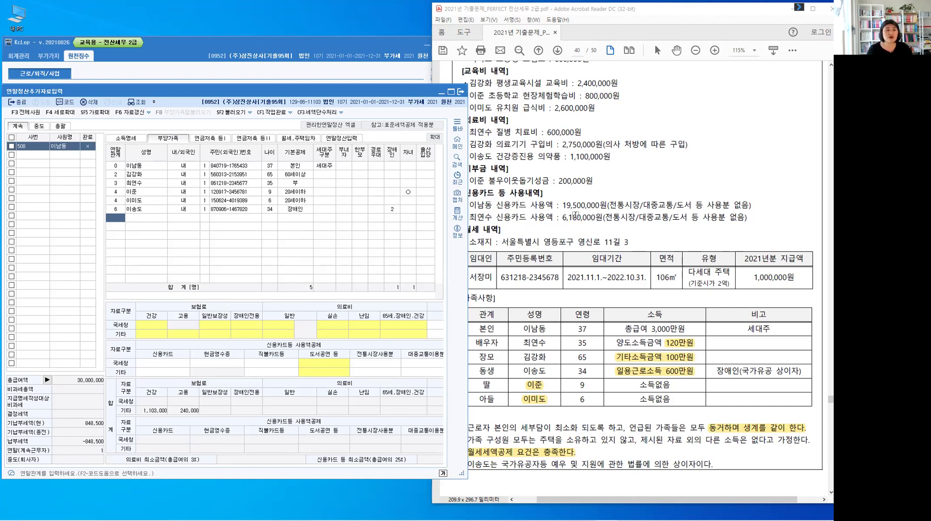
Step: Annotate the 보장성보험료 내역 heading with 연령 O and 소득 O in red pen
{"action": "left_click", "coordinate": [575, 215]}
{"action": "scroll", "coordinate": [576, 214], "scroll_direction": "up", "scroll_amount": 1}
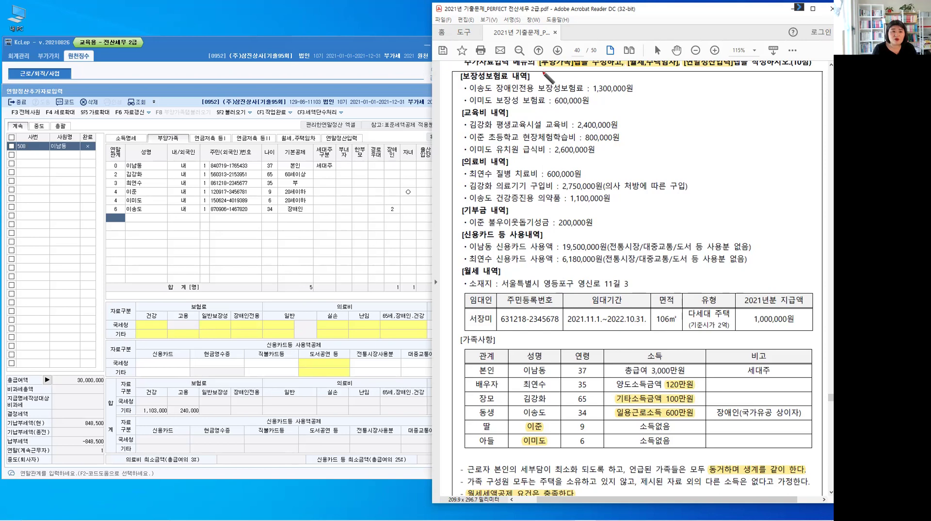
{"action": "left_click_drag", "start_coordinate": [539, 71], "coordinate": [594, 77]}
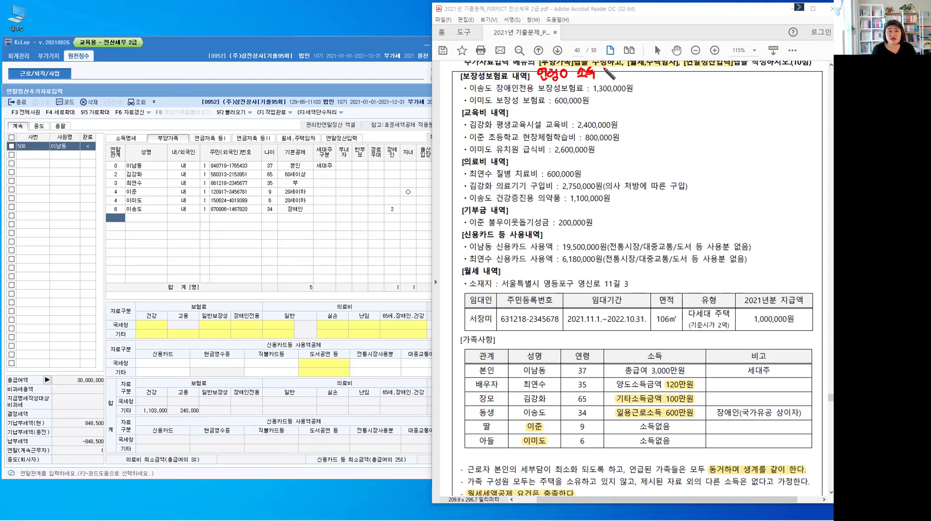
{"action": "left_click_drag", "start_coordinate": [600, 68], "coordinate": [600, 68]}
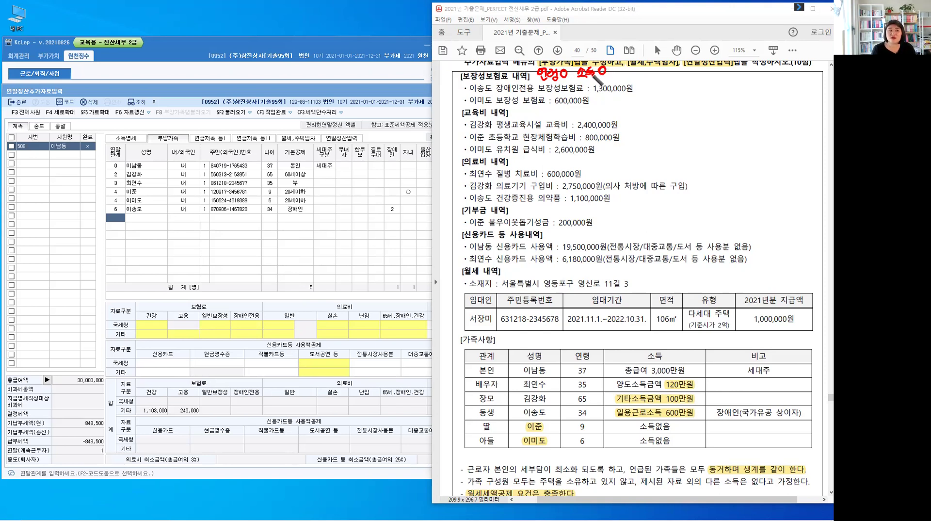
{"action": "left_click", "coordinate": [300, 186]}
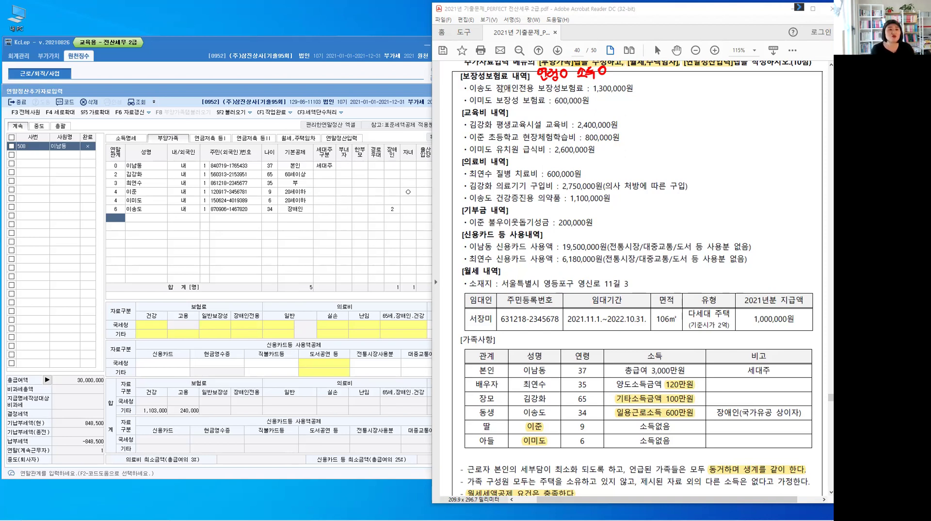
Step: Highlight 장애인 and 보장성 in the two insurance items, write 일반 beside 600,000원, and mark both items with circles
{"action": "left_click_drag", "start_coordinate": [495, 89], "coordinate": [518, 88]}
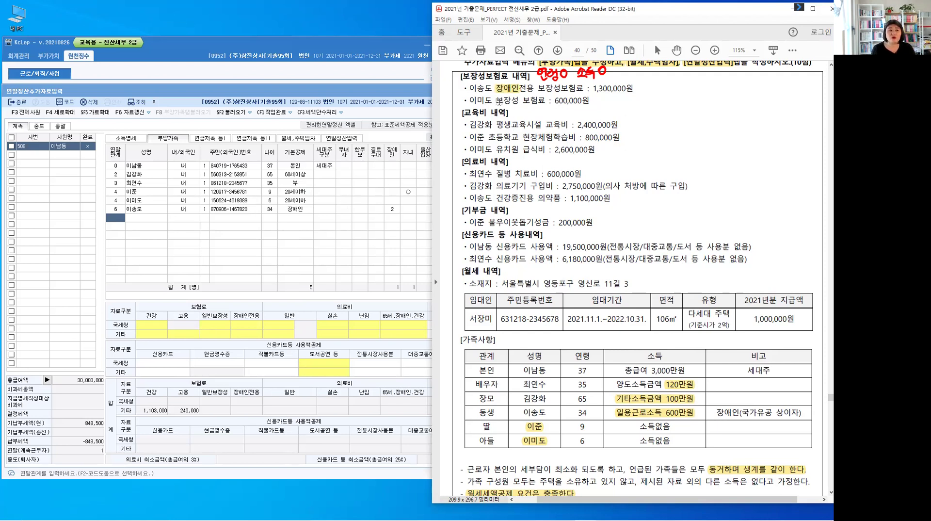
{"action": "mouse_move", "coordinate": [495, 101]}
{"action": "left_mouse_down"}
{"action": "mouse_move", "coordinate": [517, 103]}
{"action": "mouse_move", "coordinate": [512, 109]}
{"action": "left_mouse_up"}
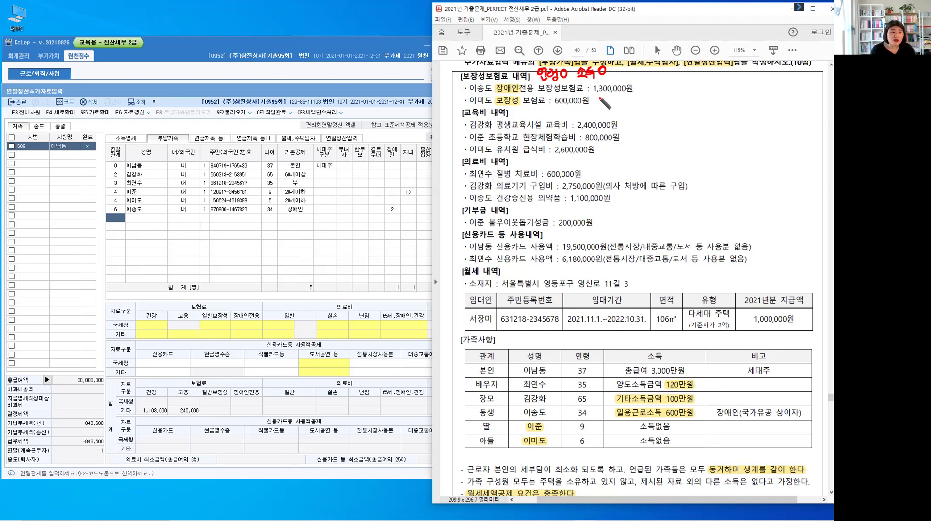
{"action": "left_click_drag", "start_coordinate": [595, 97], "coordinate": [610, 104]}
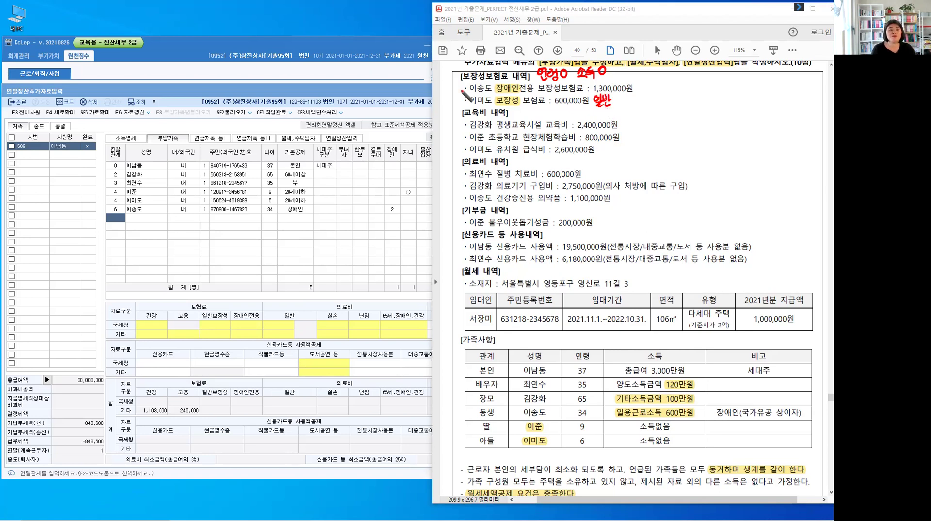
{"action": "left_click_drag", "start_coordinate": [466, 86], "coordinate": [465, 95]}
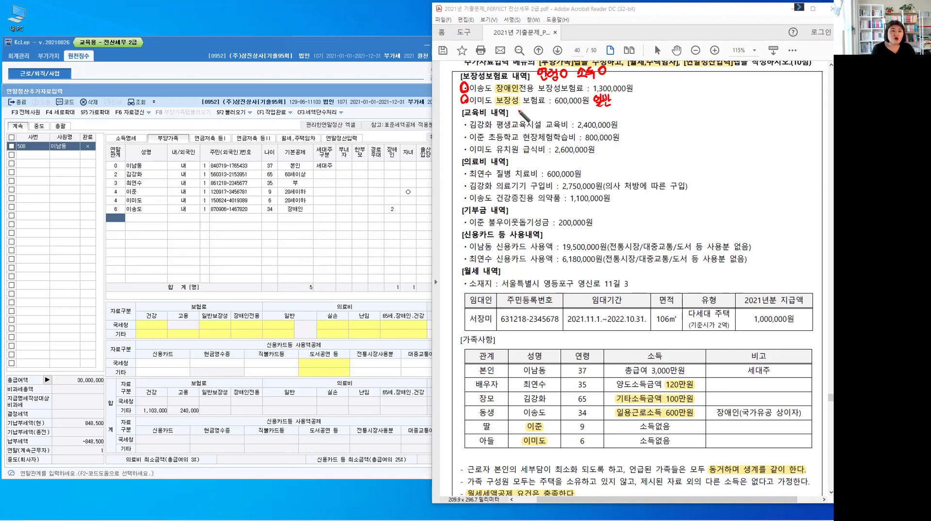
Step: Annotate the 교육비 내역 heading with 연령 X, 소득 O, and mark the mother-in-law's 2,400,000원 item as excluded with an X, 직계존속제외 and a strikethrough
{"action": "mouse_move", "coordinate": [517, 112]}
{"action": "left_mouse_down"}
{"action": "mouse_move", "coordinate": [569, 117]}
{"action": "mouse_move", "coordinate": [560, 110]}
{"action": "left_mouse_up"}
{"action": "left_click", "coordinate": [541, 115]}
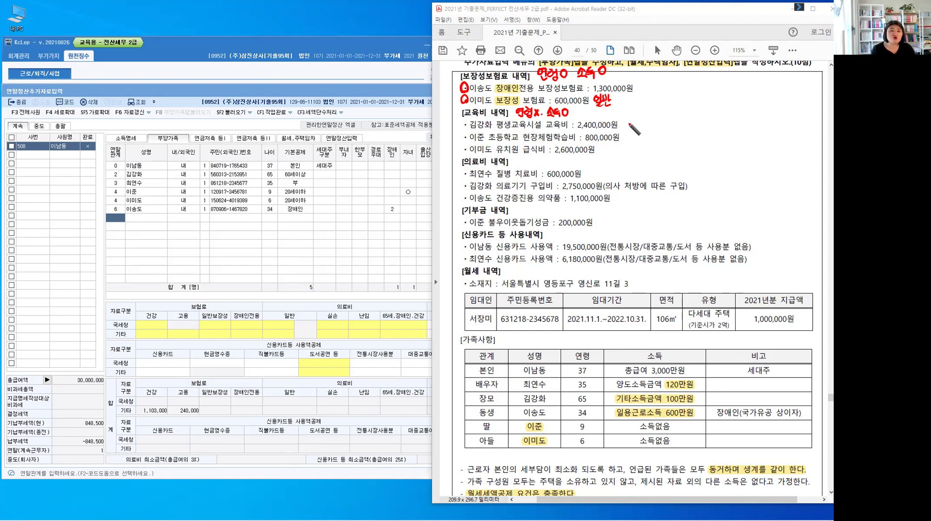
{"action": "left_click_drag", "start_coordinate": [624, 120], "coordinate": [679, 127]}
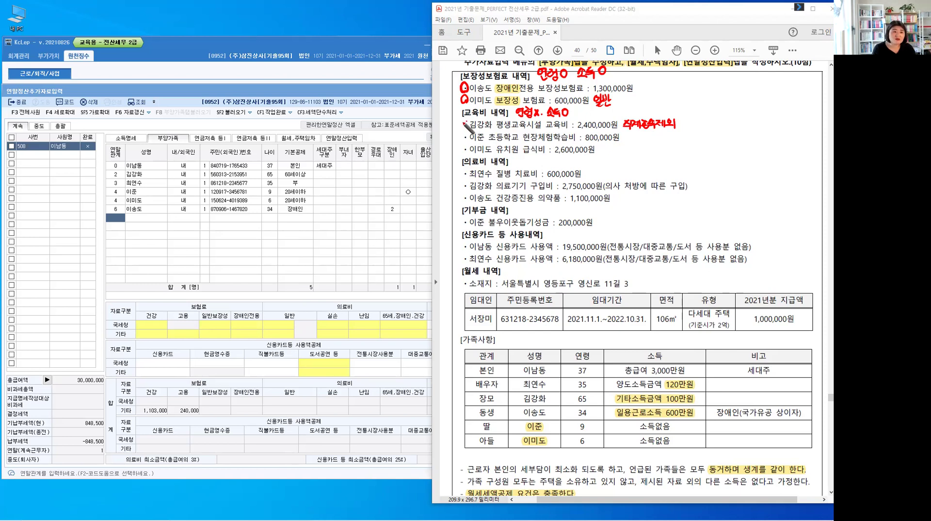
{"action": "left_click_drag", "start_coordinate": [461, 121], "coordinate": [469, 130]}
{"action": "left_click_drag", "start_coordinate": [469, 121], "coordinate": [461, 130]}
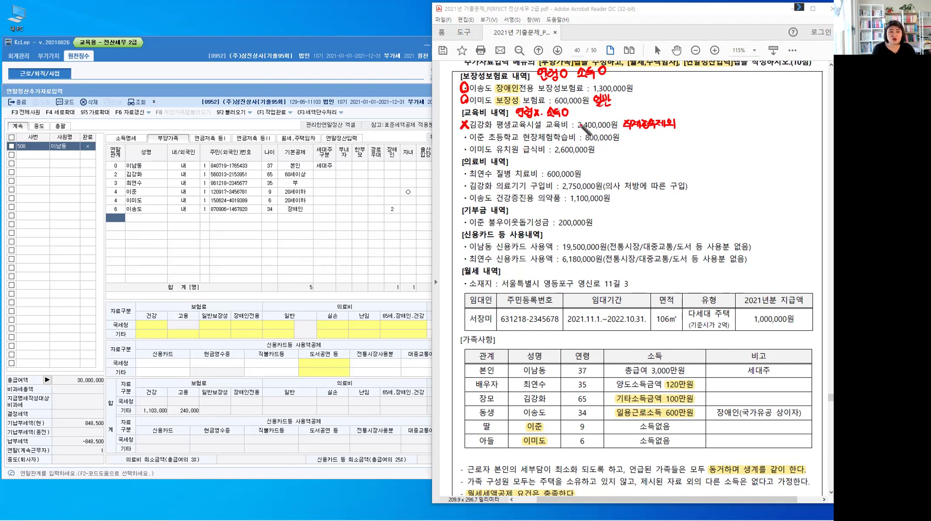
{"action": "left_click_drag", "start_coordinate": [577, 125], "coordinate": [617, 125]}
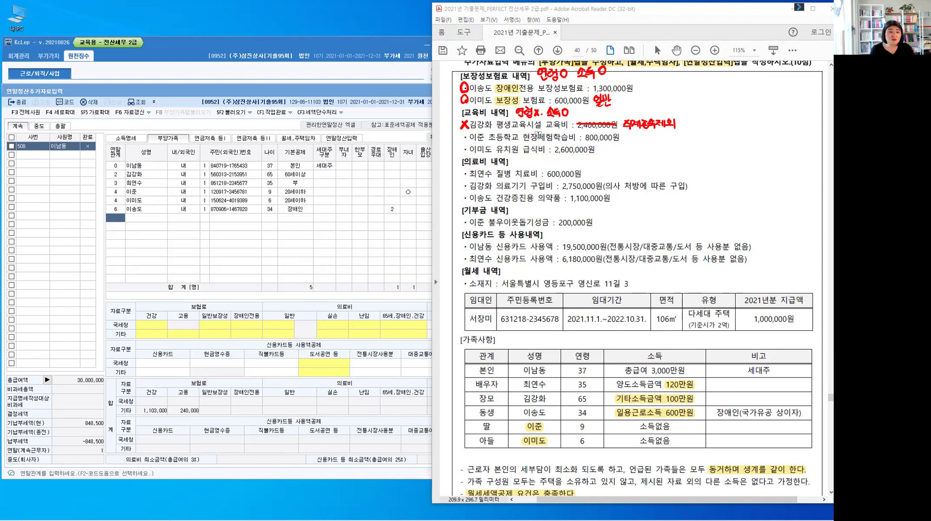
Step: Highlight 현장체험학습비, replace the struck-out 800,000원 with a handwritten 300,000원, and circle the daughter's and son's education items
{"action": "left_click_drag", "start_coordinate": [524, 136], "coordinate": [567, 140]}
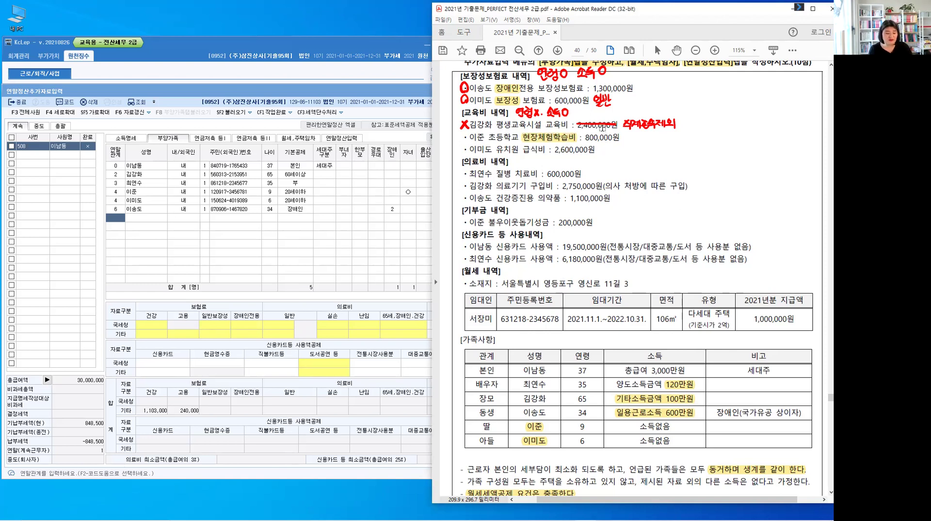
{"action": "left_click_drag", "start_coordinate": [584, 138], "coordinate": [619, 137]}
{"action": "left_click_drag", "start_coordinate": [626, 135], "coordinate": [666, 142]}
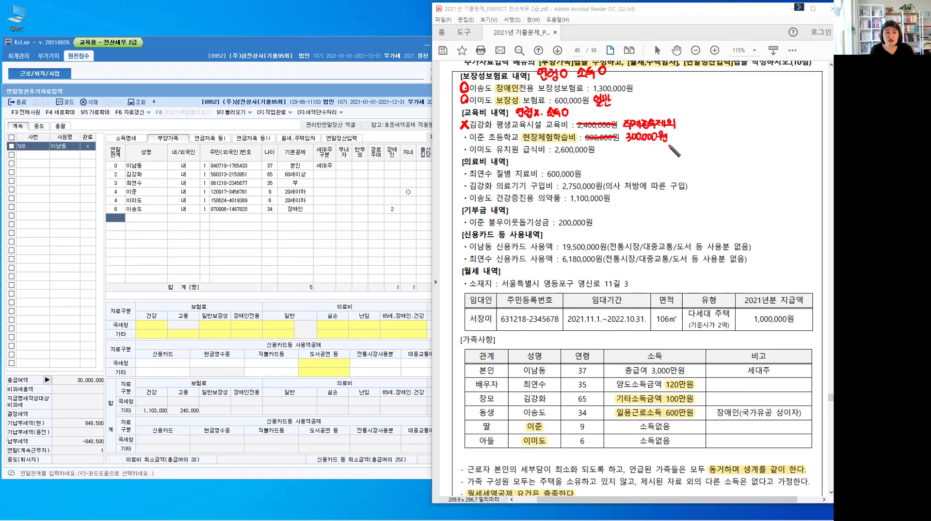
{"action": "left_click_drag", "start_coordinate": [465, 141], "coordinate": [468, 138]}
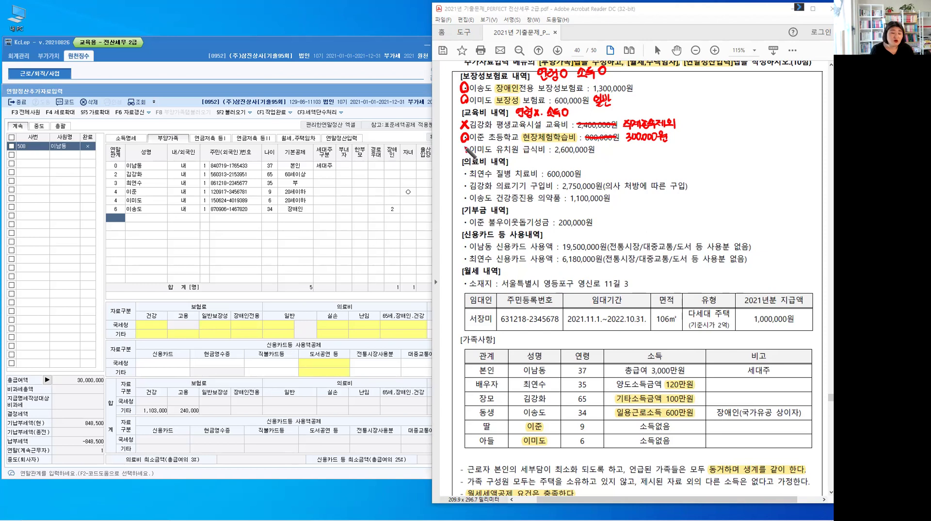
{"action": "left_click_drag", "start_coordinate": [467, 150], "coordinate": [465, 145]}
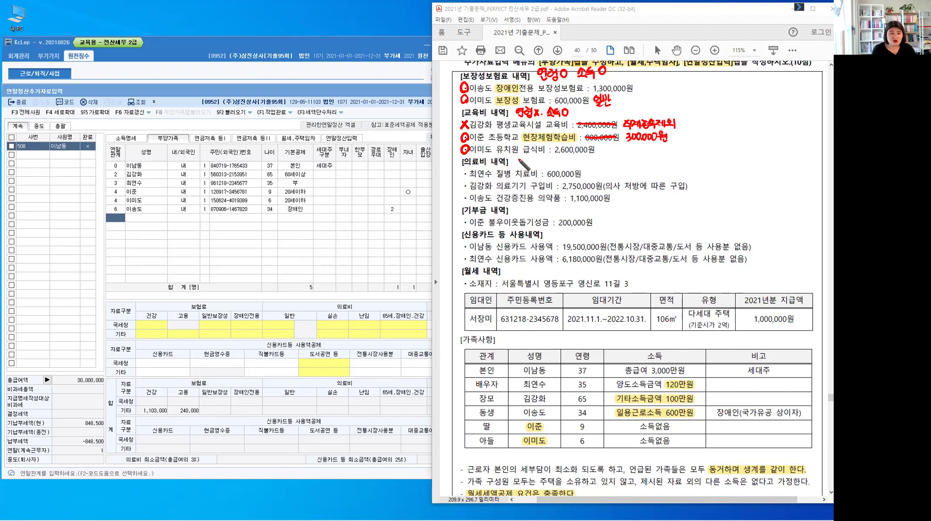
Step: Annotate the 의료비 내역 heading with 연령 X and 소득 X in red pen
{"action": "left_click_drag", "start_coordinate": [513, 158], "coordinate": [559, 167]}
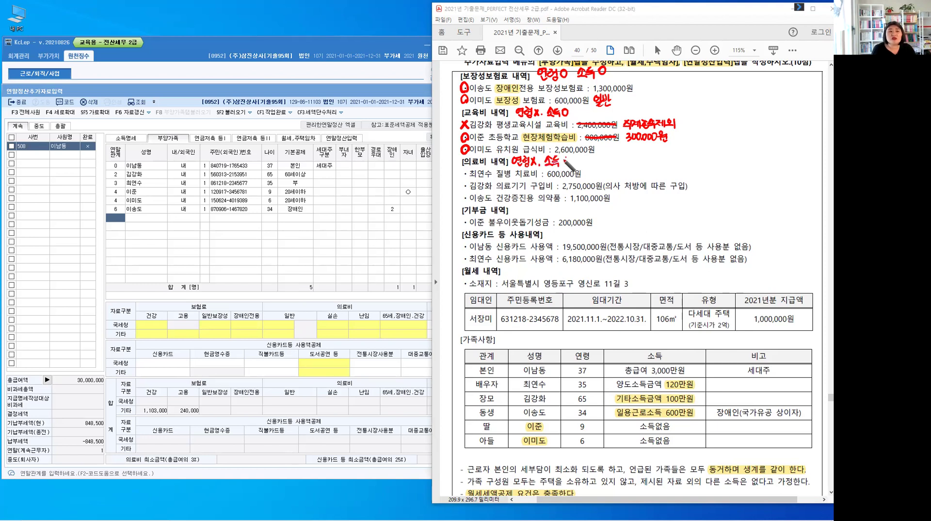
{"action": "left_click_drag", "start_coordinate": [560, 159], "coordinate": [561, 168]}
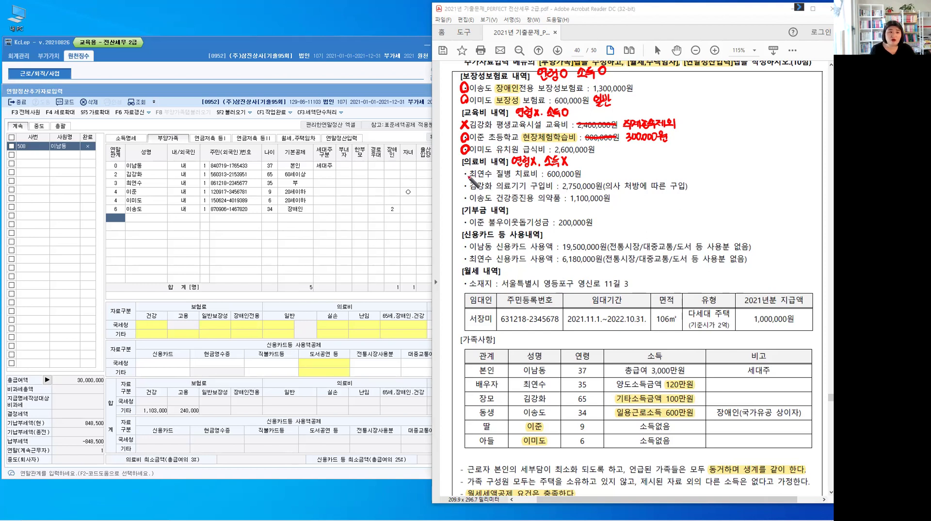
Step: Circle the spouse's and mother-in-law's medical items, writing 그밖의의료비 beside 600,000원 and 65세이상 beside the 2,750,000원 item
{"action": "left_click_drag", "start_coordinate": [468, 170], "coordinate": [466, 168]}
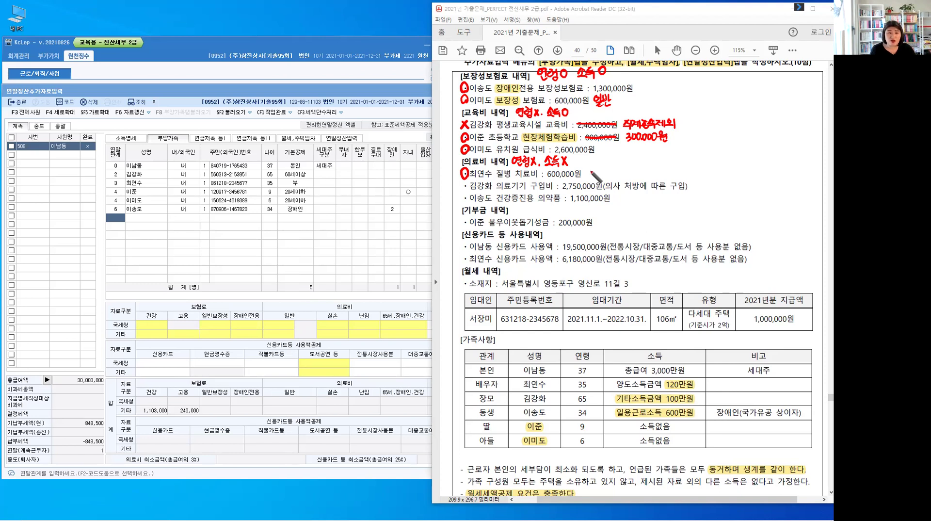
{"action": "mouse_move", "coordinate": [586, 168]}
{"action": "left_mouse_down"}
{"action": "mouse_move", "coordinate": [608, 180]}
{"action": "mouse_move", "coordinate": [612, 171]}
{"action": "mouse_move", "coordinate": [636, 173]}
{"action": "left_mouse_up"}
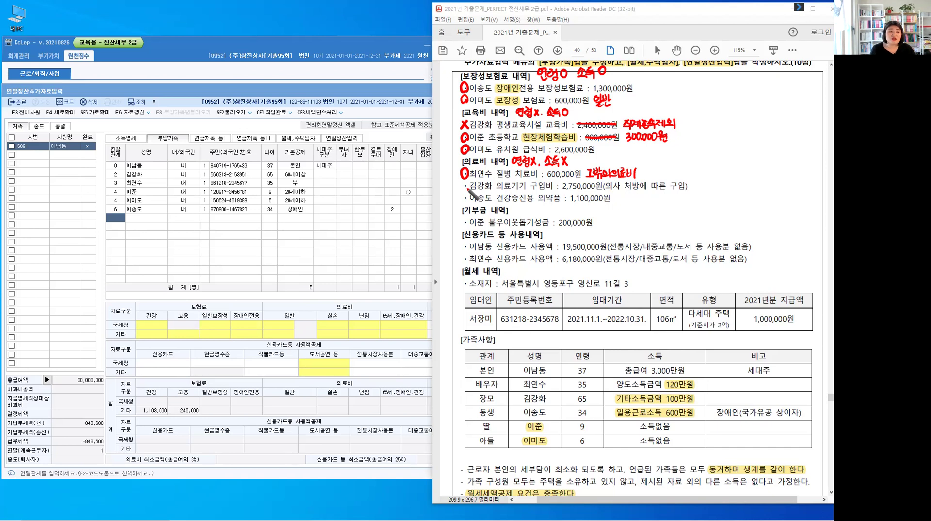
{"action": "left_click_drag", "start_coordinate": [465, 182], "coordinate": [463, 184]}
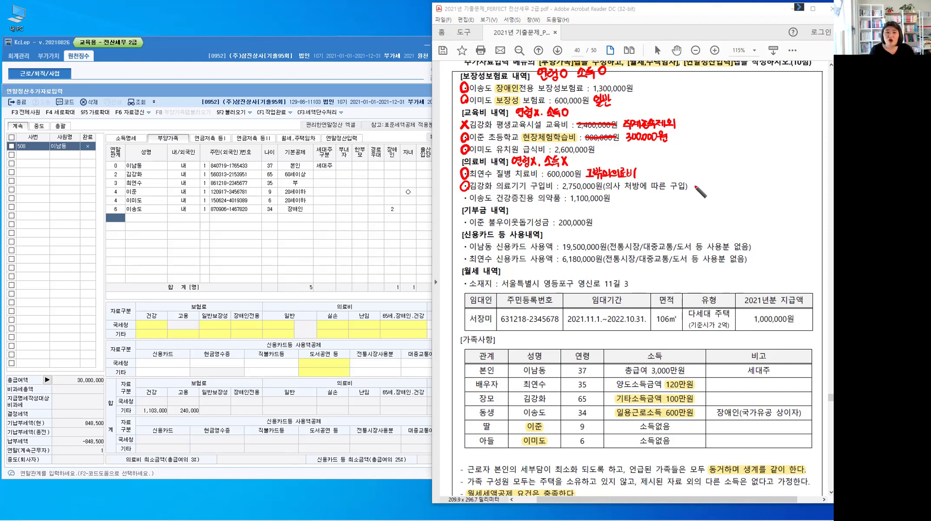
{"action": "left_click_drag", "start_coordinate": [696, 180], "coordinate": [693, 187]}
{"action": "left_click_drag", "start_coordinate": [701, 180], "coordinate": [716, 192]}
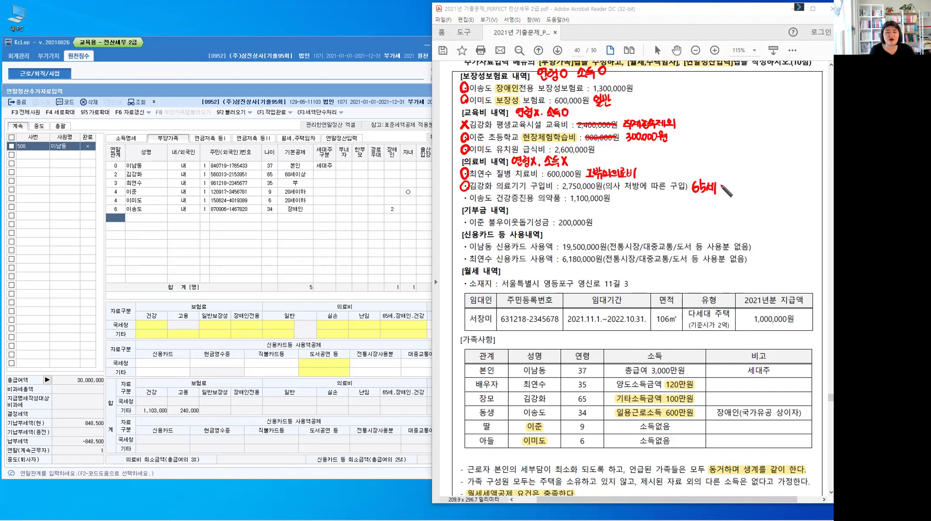
{"action": "left_click_drag", "start_coordinate": [722, 184], "coordinate": [737, 189]}
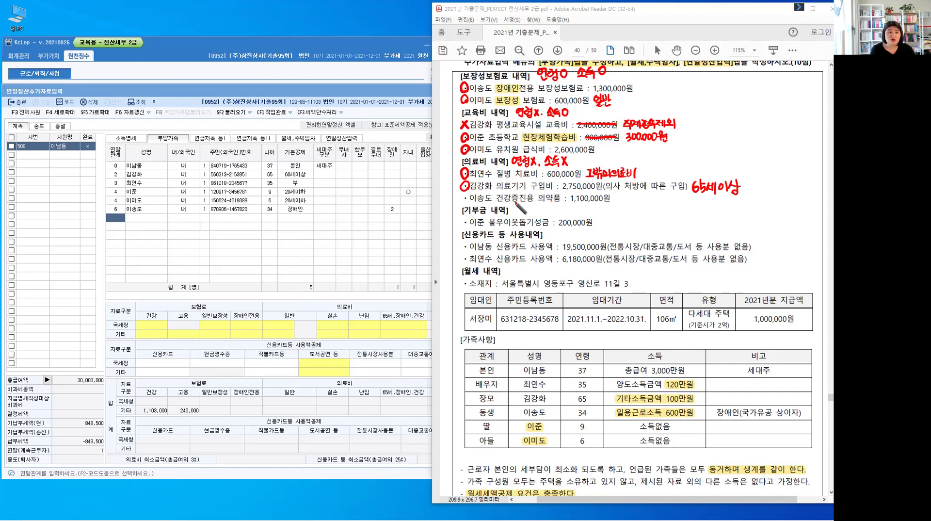
Step: Put quotation marks around 건강증진용 and exclude that medical item with an X and a strikethrough over 1,100,000원
{"action": "left_click_drag", "start_coordinate": [493, 194], "coordinate": [495, 196]}
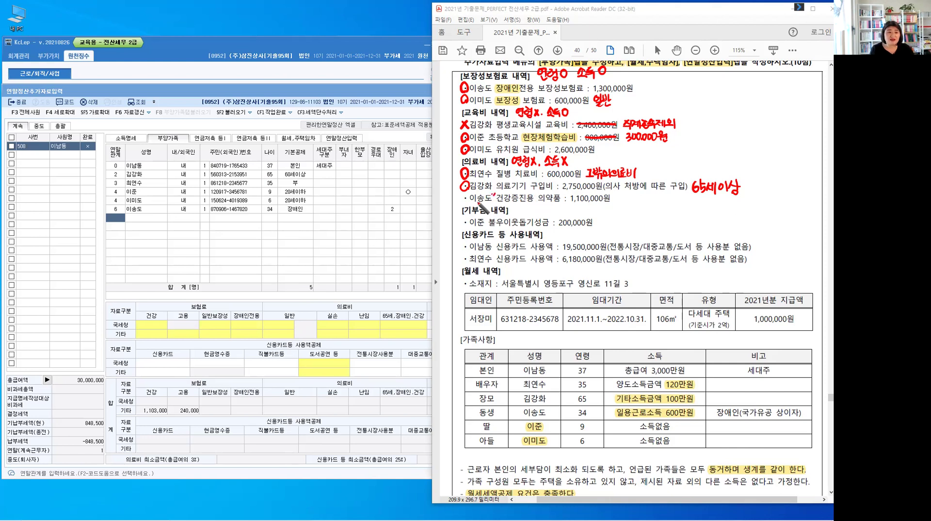
{"action": "left_click_drag", "start_coordinate": [462, 194], "coordinate": [470, 202]}
{"action": "left_click_drag", "start_coordinate": [470, 193], "coordinate": [461, 202]}
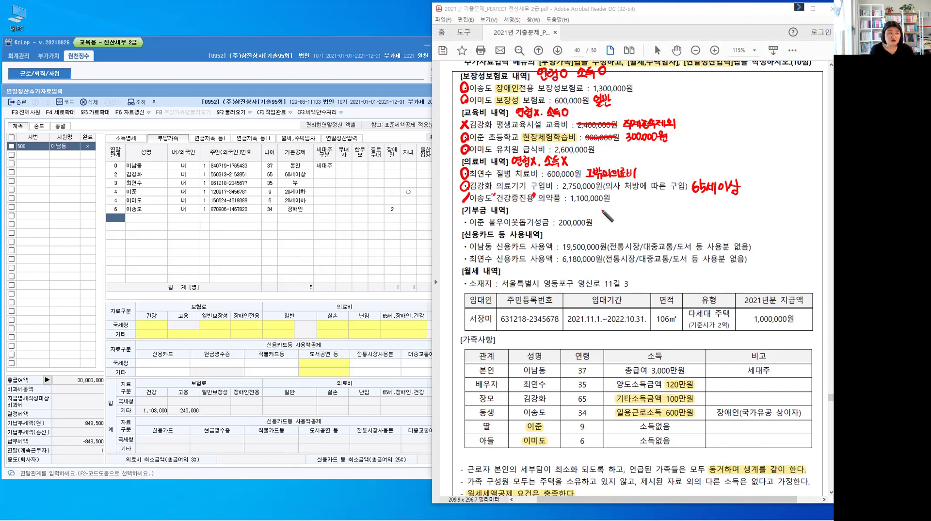
{"action": "left_click_drag", "start_coordinate": [569, 198], "coordinate": [605, 197]}
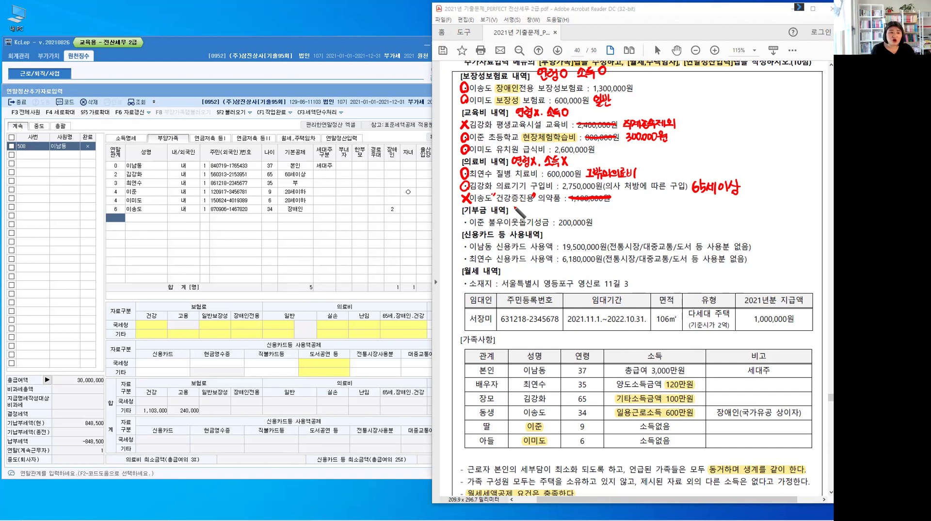
Step: Annotate the 기부금 내역 heading with 연령 X and 소득 O in red pen
{"action": "left_click_drag", "start_coordinate": [515, 206], "coordinate": [524, 214]}
{"action": "mouse_move", "coordinate": [528, 206]}
{"action": "left_mouse_down"}
{"action": "mouse_move", "coordinate": [524, 213]}
{"action": "mouse_move", "coordinate": [536, 212]}
{"action": "left_mouse_up"}
{"action": "mouse_move", "coordinate": [536, 206]}
{"action": "left_mouse_down"}
{"action": "mouse_move", "coordinate": [531, 212]}
{"action": "mouse_move", "coordinate": [540, 212]}
{"action": "left_mouse_up"}
{"action": "left_click_drag", "start_coordinate": [547, 206], "coordinate": [552, 211]}
{"action": "left_click_drag", "start_coordinate": [544, 213], "coordinate": [553, 213]}
{"action": "left_click_drag", "start_coordinate": [555, 206], "coordinate": [557, 211]}
{"action": "left_click_drag", "start_coordinate": [551, 212], "coordinate": [562, 212]}
{"action": "left_click_drag", "start_coordinate": [555, 213], "coordinate": [565, 207]}
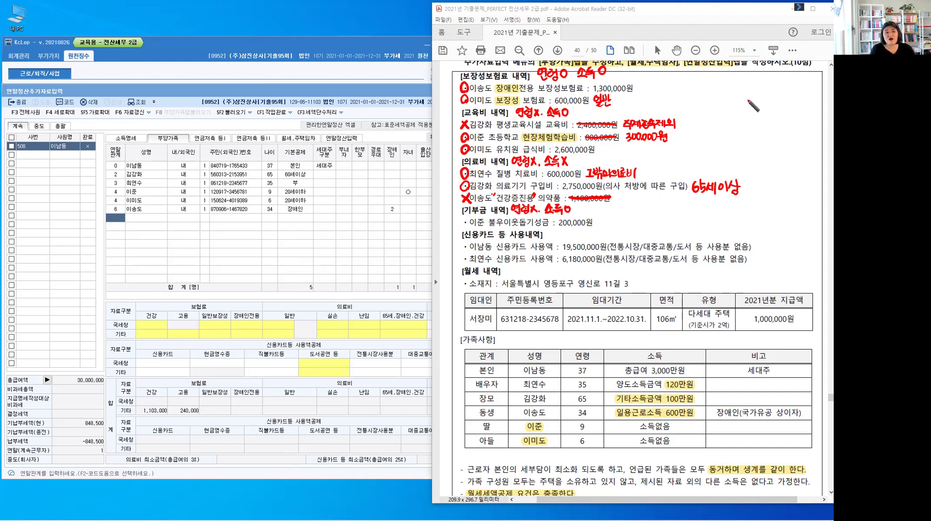
Step: Write "불우이웃돕기성금" in quotation marks in the page margin, with an arrow down to 지정기부금
{"action": "mouse_move", "coordinate": [748, 84]}
{"action": "left_mouse_down"}
{"action": "mouse_move", "coordinate": [755, 101]}
{"action": "mouse_move", "coordinate": [761, 90]}
{"action": "mouse_move", "coordinate": [770, 100]}
{"action": "mouse_move", "coordinate": [805, 95]}
{"action": "left_mouse_up"}
{"action": "left_click_drag", "start_coordinate": [807, 84], "coordinate": [803, 101]}
{"action": "left_click_drag", "start_coordinate": [809, 88], "coordinate": [815, 93]}
{"action": "left_click_drag", "start_coordinate": [807, 96], "coordinate": [814, 102]}
{"action": "mouse_move", "coordinate": [781, 104]}
{"action": "left_mouse_down"}
{"action": "mouse_move", "coordinate": [773, 138]}
{"action": "mouse_move", "coordinate": [789, 130]}
{"action": "mouse_move", "coordinate": [789, 140]}
{"action": "mouse_move", "coordinate": [790, 131]}
{"action": "left_mouse_up"}
{"action": "mouse_move", "coordinate": [795, 121]}
{"action": "left_mouse_down"}
{"action": "mouse_move", "coordinate": [795, 137]}
{"action": "mouse_move", "coordinate": [813, 139]}
{"action": "left_mouse_up"}
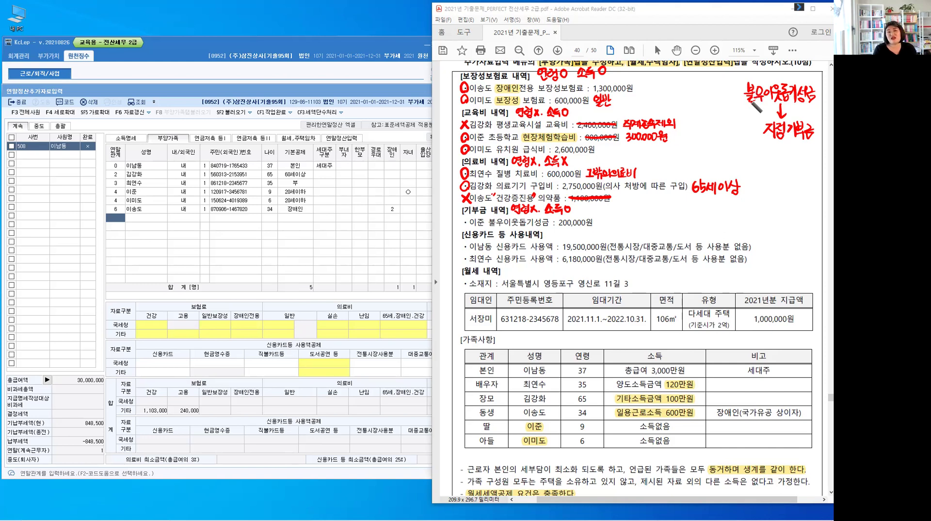
{"action": "left_click", "coordinate": [739, 79]}
{"action": "left_click_drag", "start_coordinate": [821, 83], "coordinate": [819, 90]}
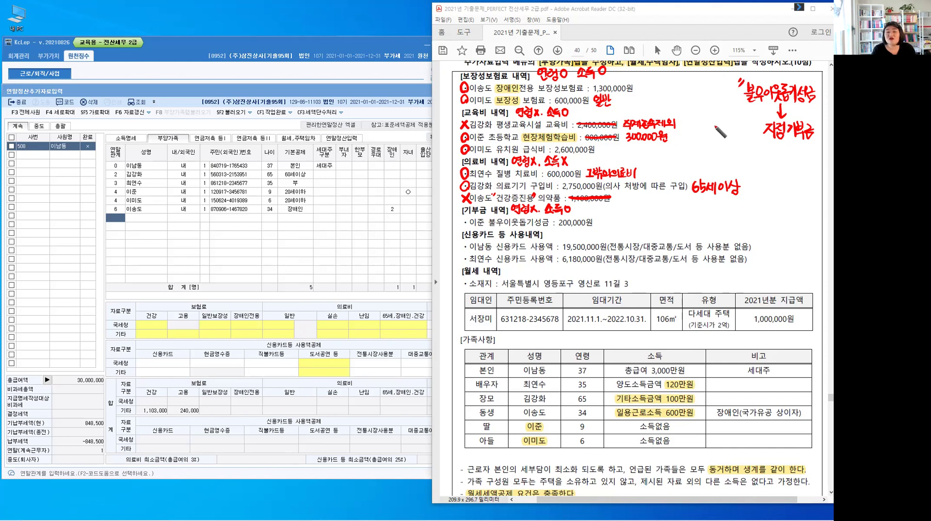
Step: Add 결연기관 and 법정 to the margin note, circle 지정 and 법정, and draw arrows from 결연기관 to both
{"action": "mouse_move", "coordinate": [735, 135]}
{"action": "left_mouse_down"}
{"action": "mouse_move", "coordinate": [735, 150]}
{"action": "mouse_move", "coordinate": [715, 127]}
{"action": "mouse_move", "coordinate": [759, 145]}
{"action": "left_mouse_up"}
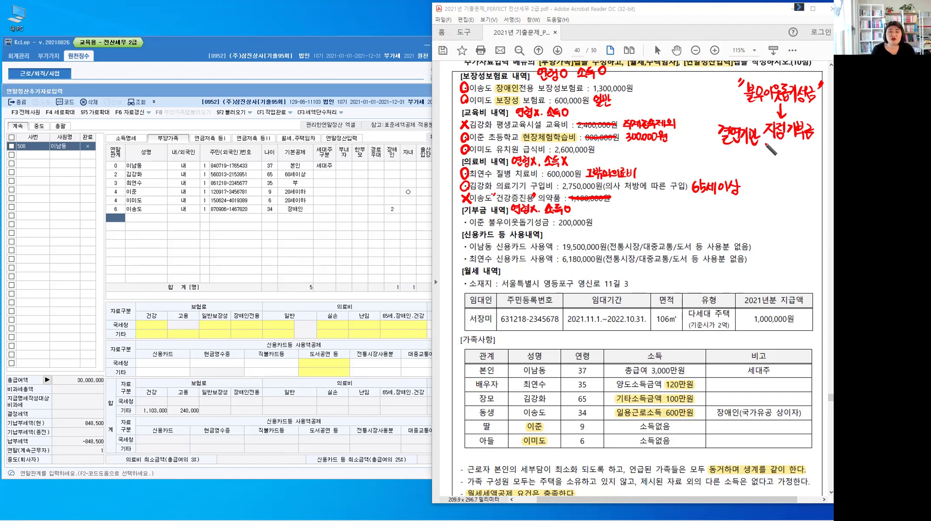
{"action": "left_click_drag", "start_coordinate": [781, 115], "coordinate": [771, 115]}
{"action": "mouse_move", "coordinate": [764, 155]}
{"action": "left_mouse_down"}
{"action": "mouse_move", "coordinate": [769, 171]}
{"action": "mouse_move", "coordinate": [790, 175]}
{"action": "mouse_move", "coordinate": [774, 151]}
{"action": "left_mouse_up"}
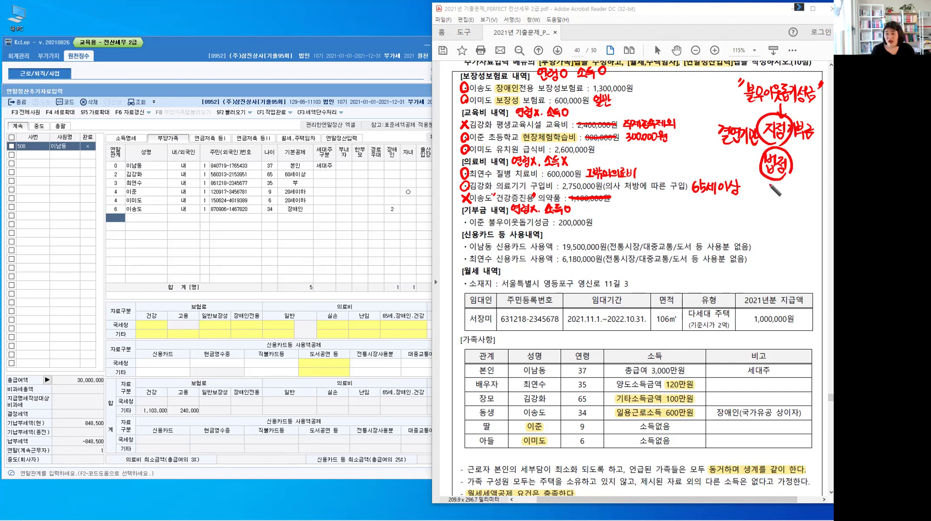
{"action": "left_click_drag", "start_coordinate": [751, 127], "coordinate": [761, 114]}
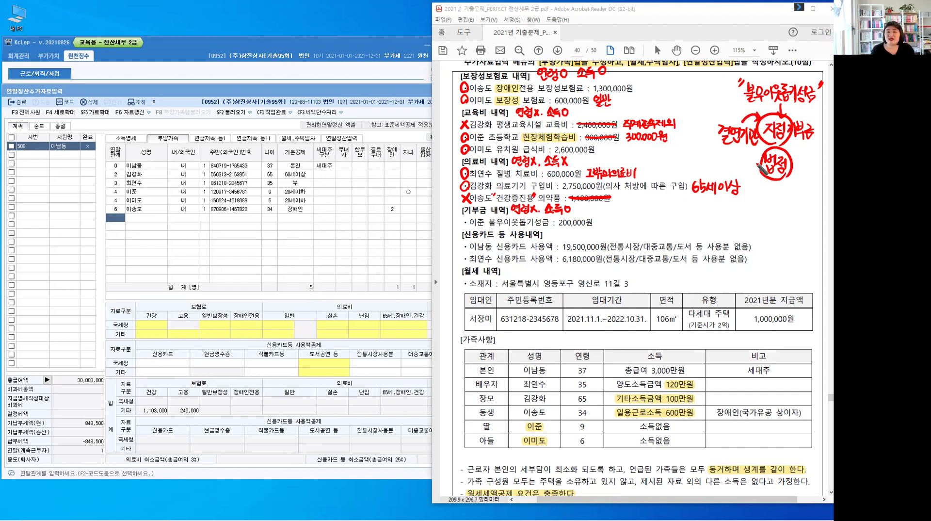
{"action": "left_click_drag", "start_coordinate": [740, 147], "coordinate": [759, 167]}
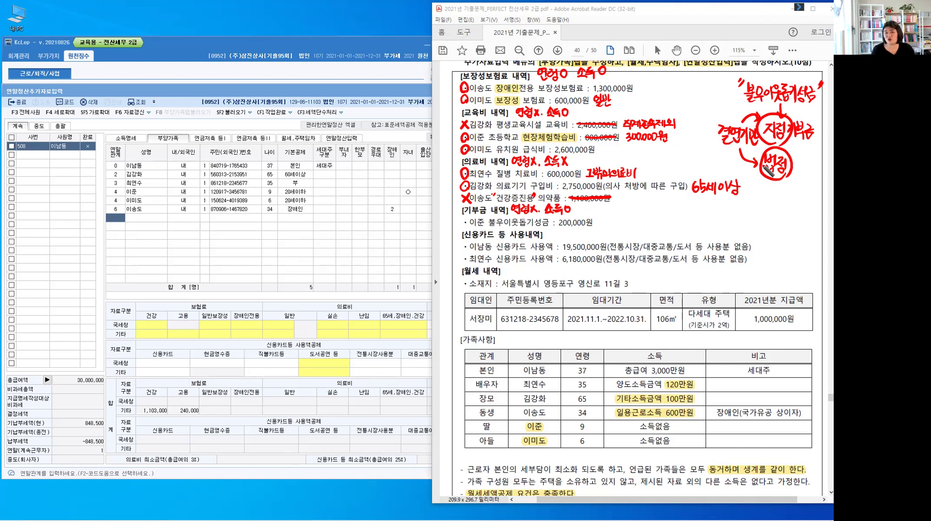
Step: Write 지정, 법정 beside the 200,000원 donation, circle the item's bullet, and box 지정
{"action": "left_click_drag", "start_coordinate": [604, 218], "coordinate": [617, 224]}
{"action": "mouse_move", "coordinate": [620, 215]}
{"action": "left_mouse_down"}
{"action": "mouse_move", "coordinate": [617, 228]}
{"action": "mouse_move", "coordinate": [646, 225]}
{"action": "left_mouse_up"}
{"action": "left_click_drag", "start_coordinate": [644, 223], "coordinate": [643, 228]}
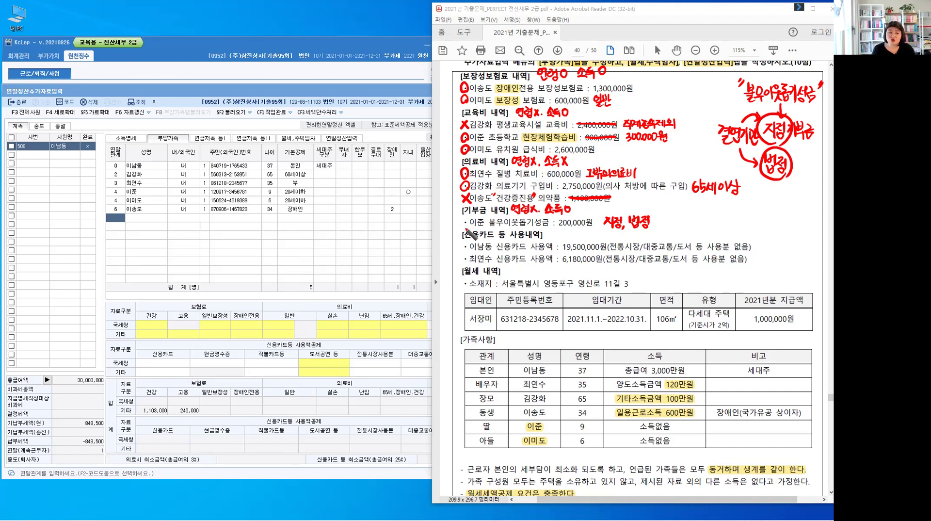
{"action": "left_click_drag", "start_coordinate": [466, 220], "coordinate": [464, 220]}
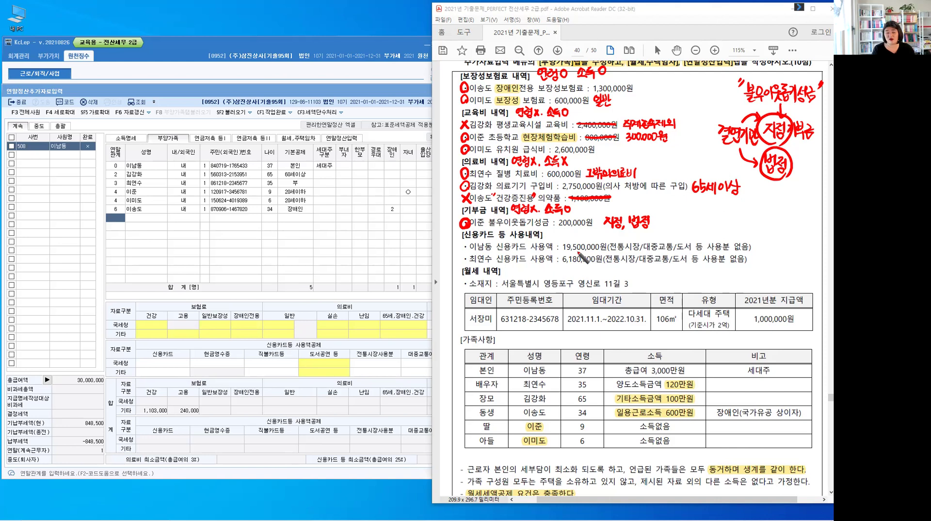
{"action": "mouse_move", "coordinate": [608, 222]}
{"action": "left_mouse_down"}
{"action": "mouse_move", "coordinate": [608, 234]}
{"action": "mouse_move", "coordinate": [624, 234]}
{"action": "mouse_move", "coordinate": [609, 221]}
{"action": "mouse_move", "coordinate": [627, 217]}
{"action": "mouse_move", "coordinate": [626, 229]}
{"action": "left_mouse_up"}
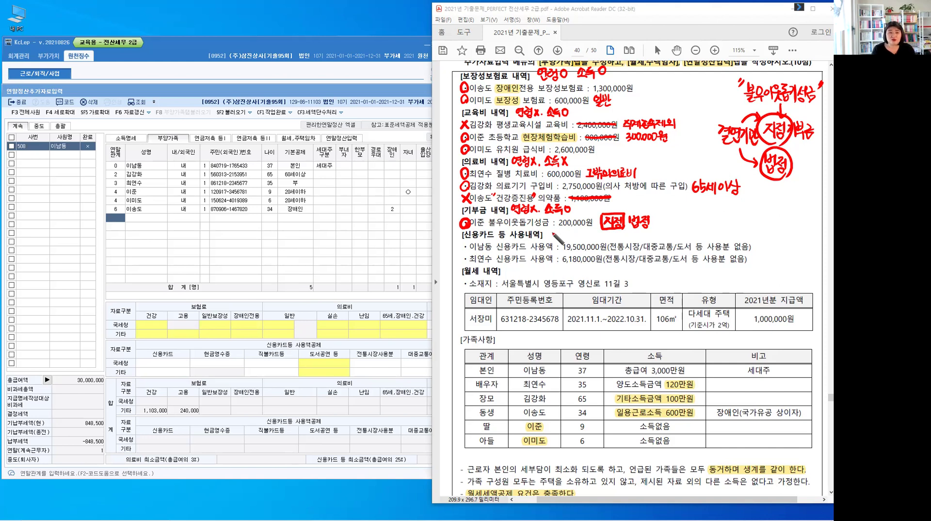
Step: Annotate the 신용카드 등 사용내역 heading with 연령 X and 소득 O in red pen
{"action": "left_click_drag", "start_coordinate": [546, 232], "coordinate": [569, 239]}
{"action": "left_click", "coordinate": [571, 239]}
{"action": "mouse_move", "coordinate": [569, 232]}
{"action": "left_mouse_down"}
{"action": "mouse_move", "coordinate": [563, 239]}
{"action": "mouse_move", "coordinate": [585, 237]}
{"action": "left_mouse_up"}
{"action": "left_click_drag", "start_coordinate": [577, 240], "coordinate": [594, 235]}
{"action": "left_click_drag", "start_coordinate": [586, 238], "coordinate": [597, 232]}
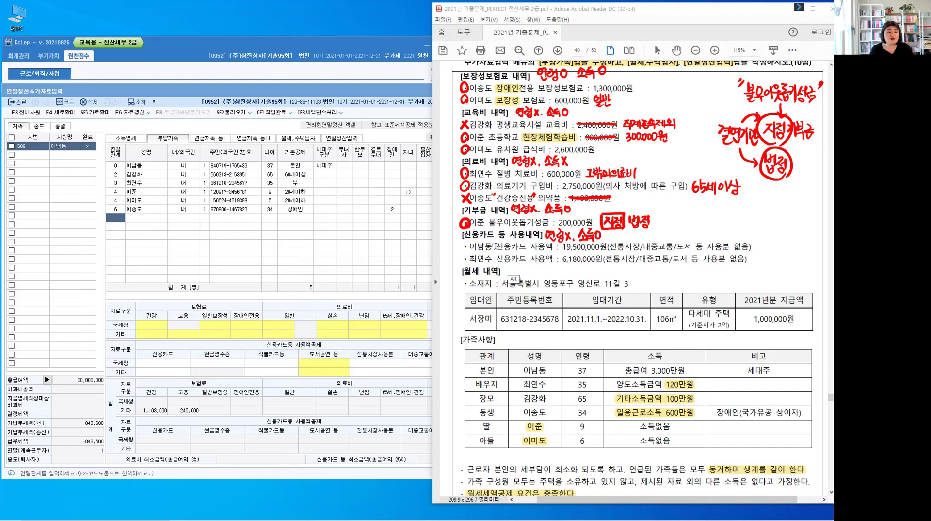
Step: Highlight 신용카드 in the employee's card item, and exclude the spouse's card item with an X and a strikethrough over 6,180,000원
{"action": "left_click_drag", "start_coordinate": [511, 246], "coordinate": [495, 247]}
{"action": "left_click", "coordinate": [525, 290]}
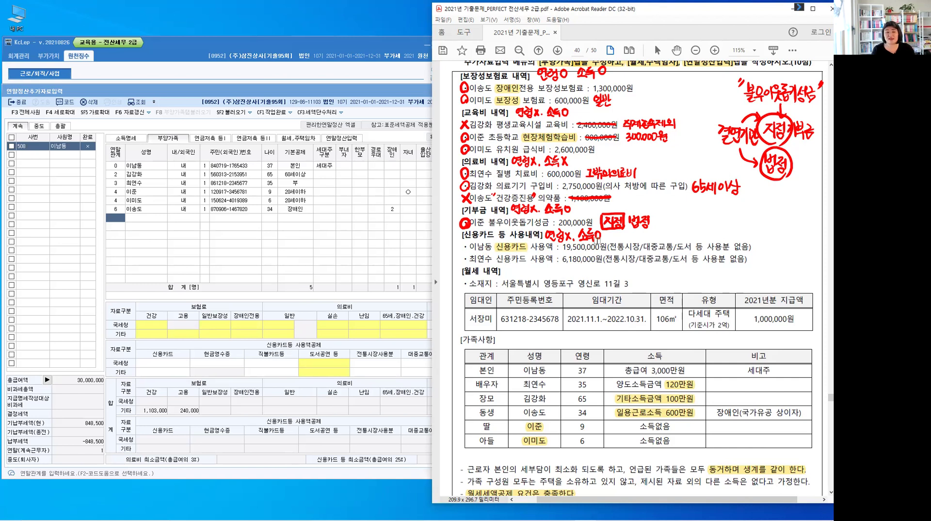
{"action": "left_click", "coordinate": [298, 184]}
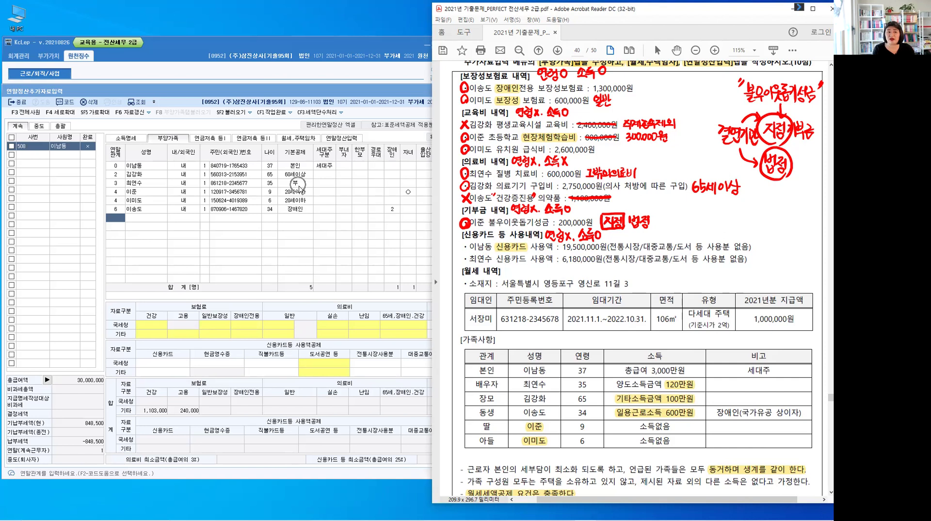
{"action": "key", "text": "alt"}
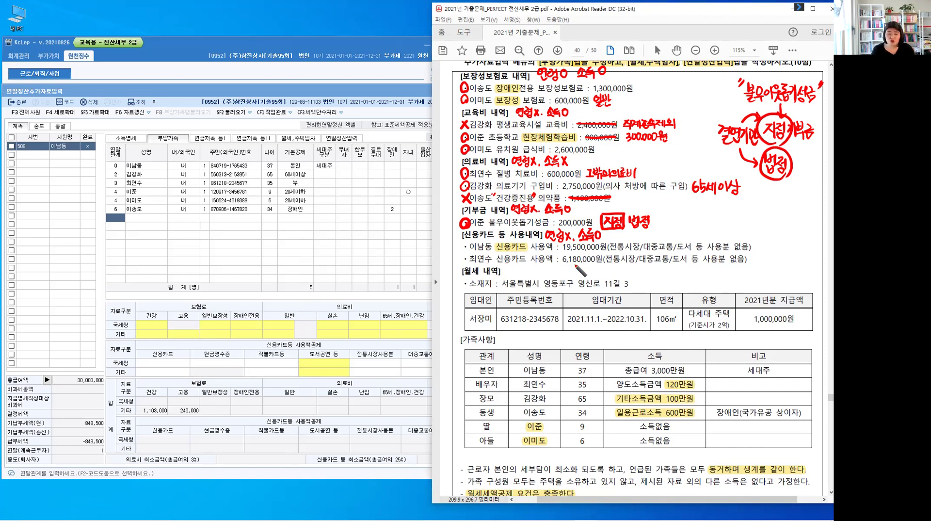
{"action": "left_click_drag", "start_coordinate": [461, 255], "coordinate": [468, 266]}
{"action": "left_click_drag", "start_coordinate": [469, 255], "coordinate": [461, 266]}
{"action": "left_click_drag", "start_coordinate": [562, 260], "coordinate": [574, 258]}
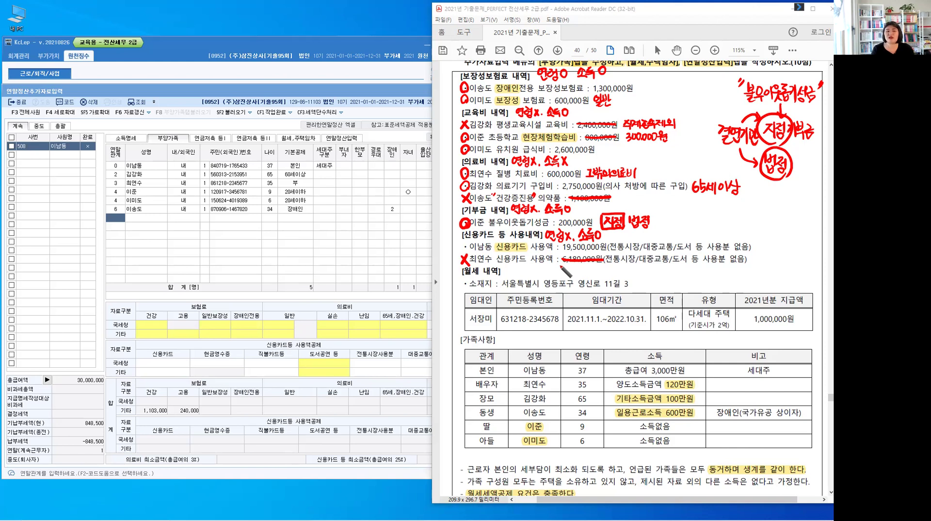
Step: Write "충족" beside 월세 내역, highlight (기준시가 2억) and 2021년분 지급액, and circle the rent item's bullet
{"action": "mouse_move", "coordinate": [507, 269]}
{"action": "left_mouse_down"}
{"action": "mouse_move", "coordinate": [531, 282]}
{"action": "mouse_move", "coordinate": [499, 268]}
{"action": "left_mouse_up"}
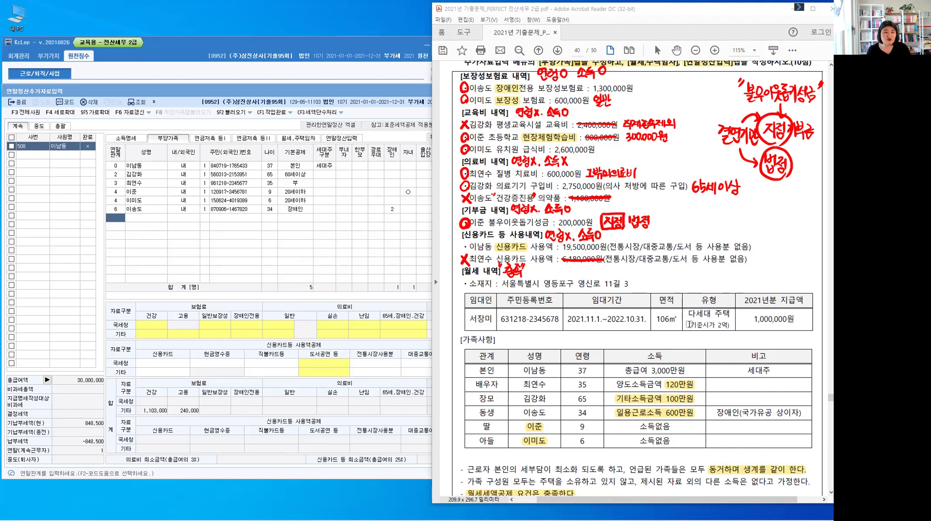
{"action": "triple_click", "coordinate": [729, 326]}
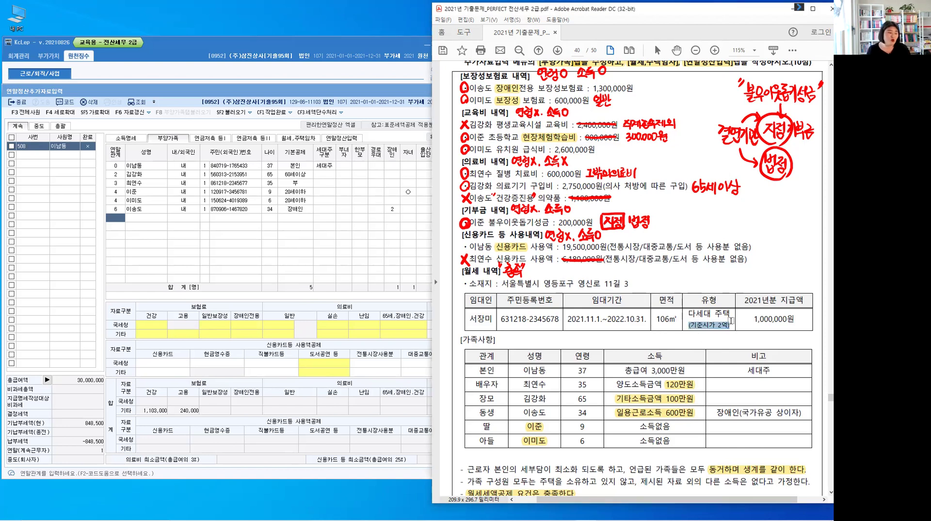
{"action": "left_click", "coordinate": [735, 314]}
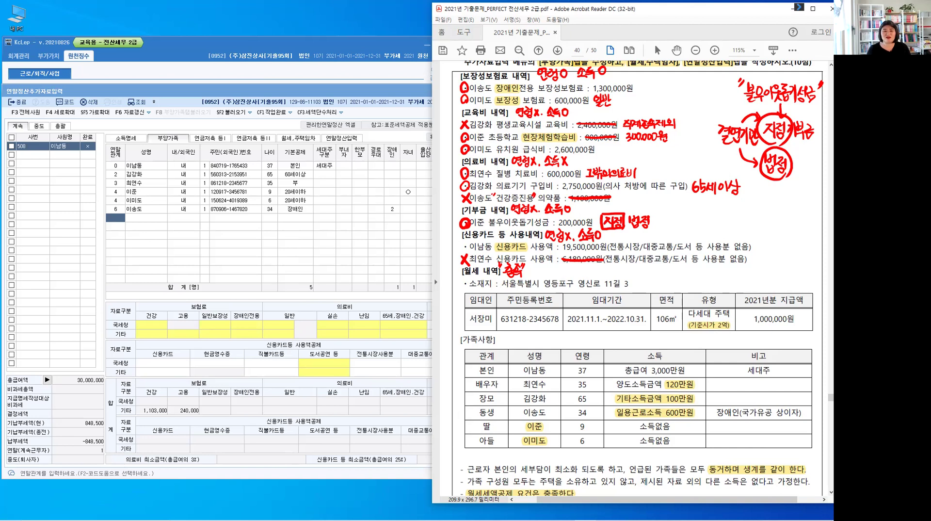
{"action": "left_click_drag", "start_coordinate": [742, 301], "coordinate": [803, 301]}
{"action": "left_click", "coordinate": [800, 324]}
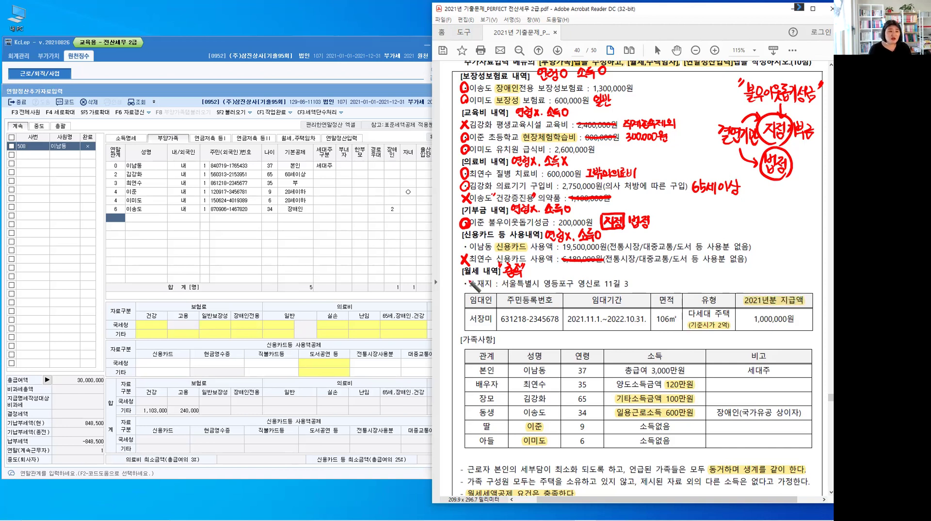
{"action": "mouse_move", "coordinate": [470, 280]}
{"action": "left_mouse_down"}
{"action": "mouse_move", "coordinate": [459, 287]}
{"action": "mouse_move", "coordinate": [472, 284]}
{"action": "left_mouse_up"}
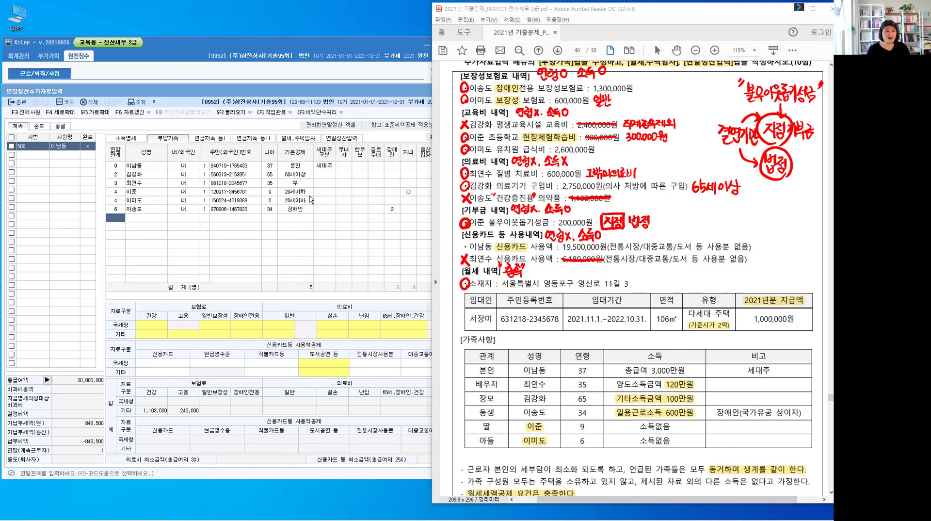
Step: In KcLep's 월세,주택임차 section, enter the landlord's name and resident registration number in the 월세액 세액공제 명세 table
{"action": "left_click", "coordinate": [295, 139]}
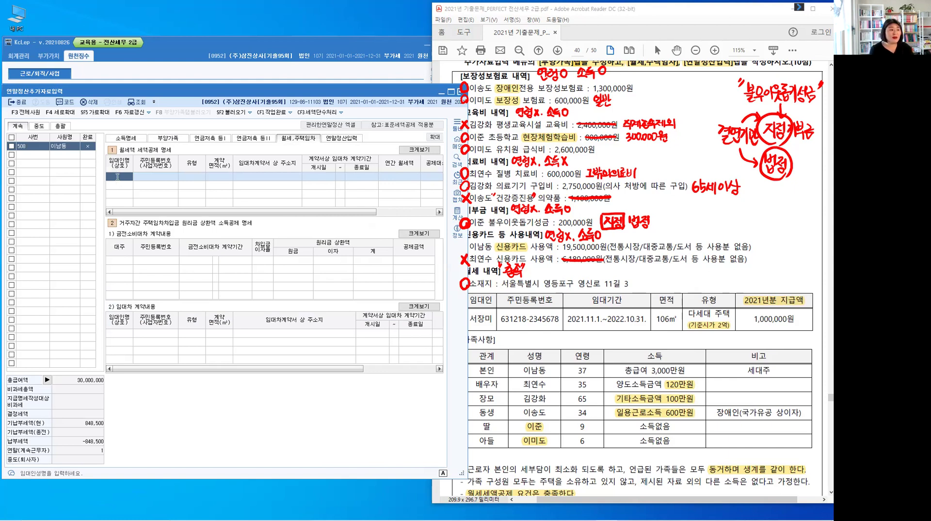
{"action": "type", "text": "서장미"}
{"action": "key", "text": "Return"}
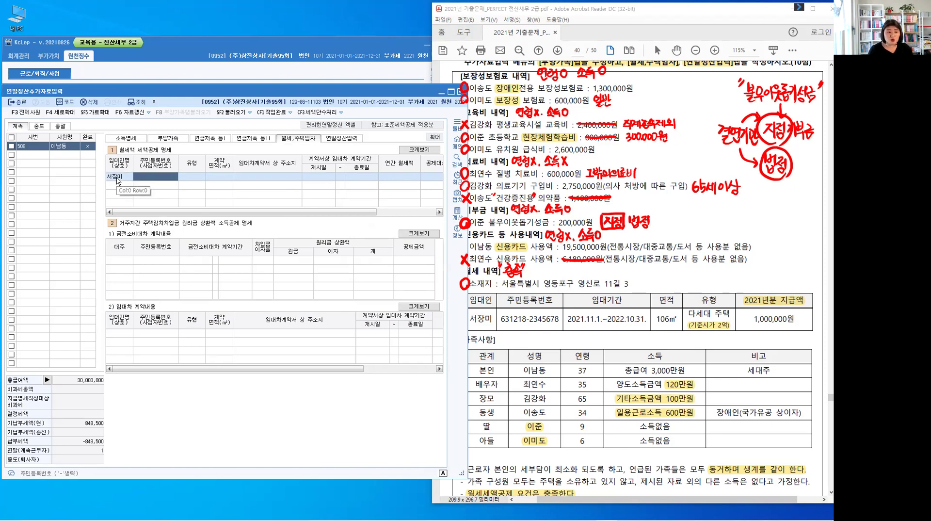
{"action": "type", "text": "6312"}
{"action": "type", "text": "18-"}
{"action": "type", "text": "2345678"}
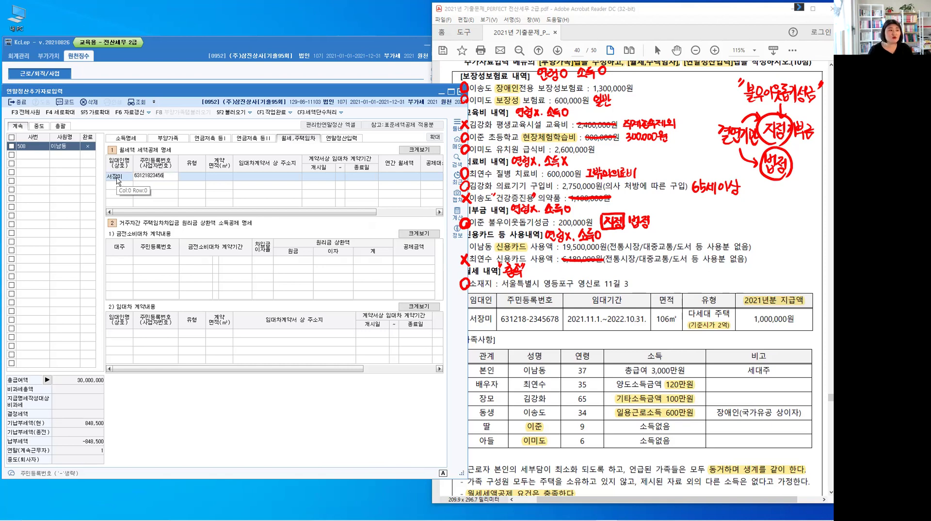
{"action": "key", "text": "Return"}
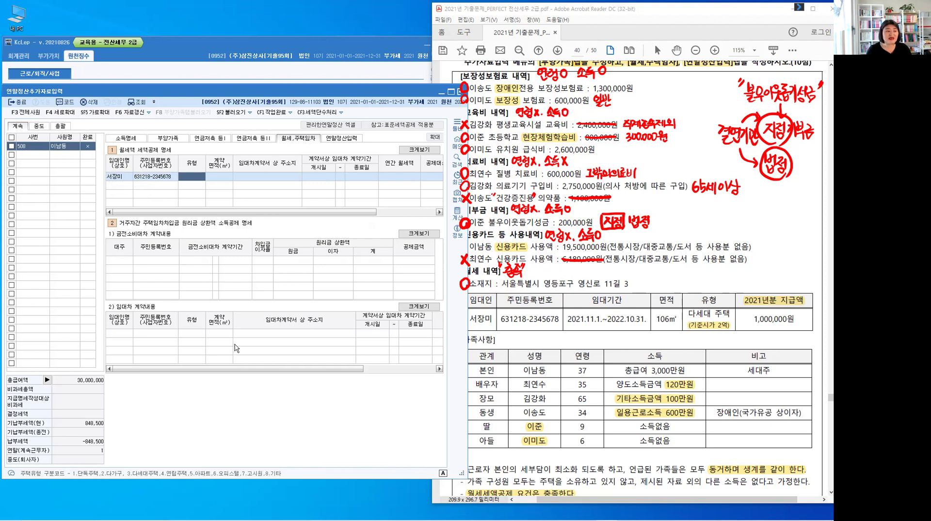
Step: Set the rental's housing type to 다세대주택 and its contract area to 106㎡
{"action": "type", "text": "3"}
{"action": "key", "text": "Return"}
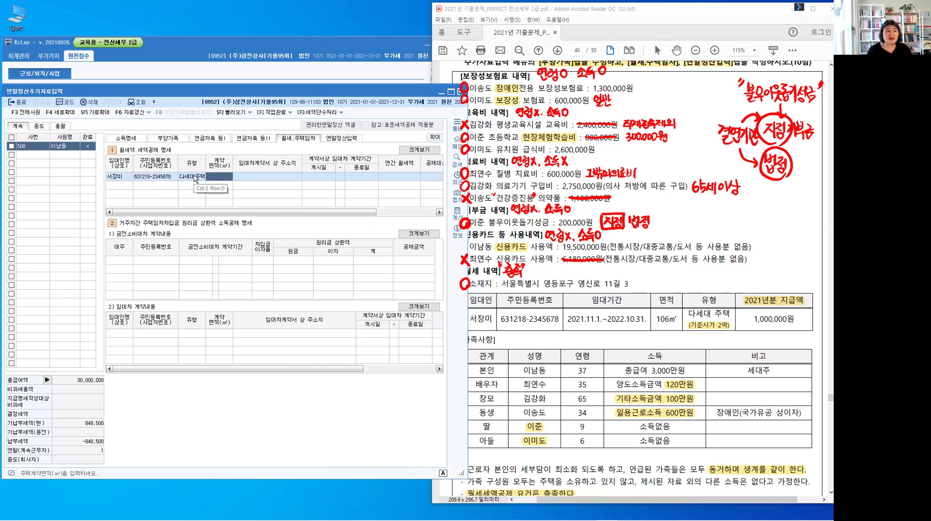
{"action": "type", "text": "106"}
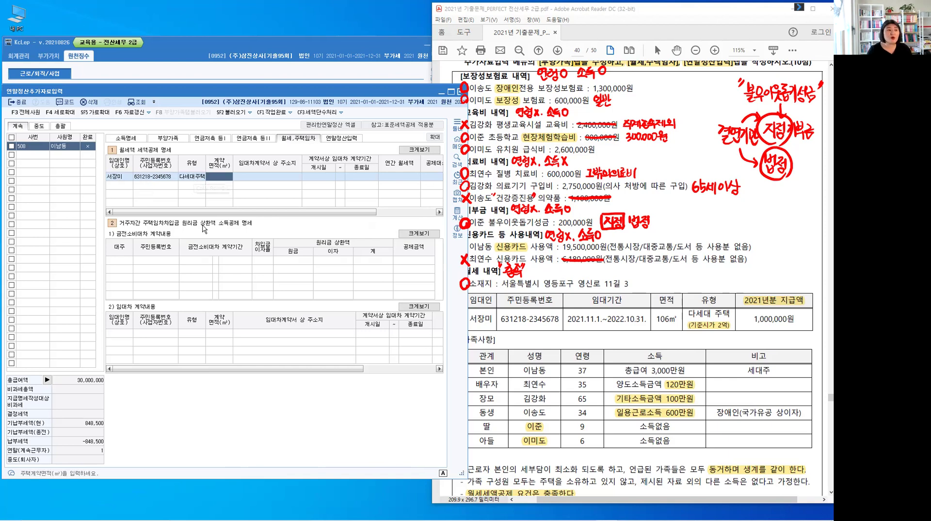
{"action": "key", "text": "Return"}
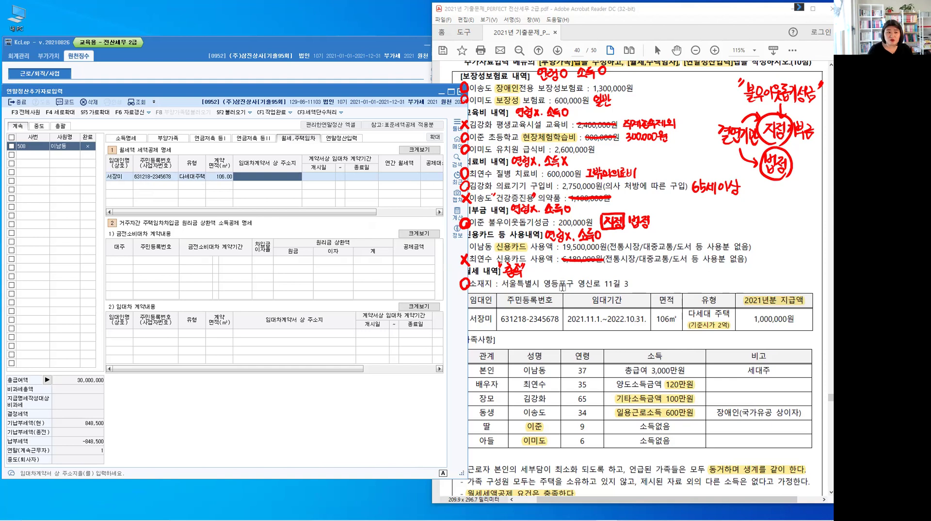
Step: Enter the rental property's address as the lease contract address in the 월세액 세액공제 명세 table
{"action": "left_click", "coordinate": [285, 176]}
{"action": "type", "text": "서울특별시 영등포구 영신"}
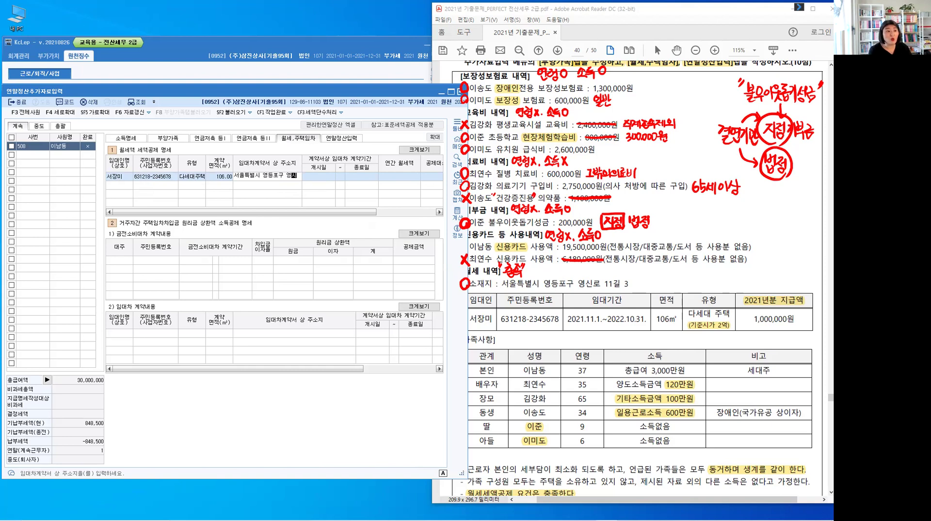
{"action": "type", "text": "로 11길 3"}
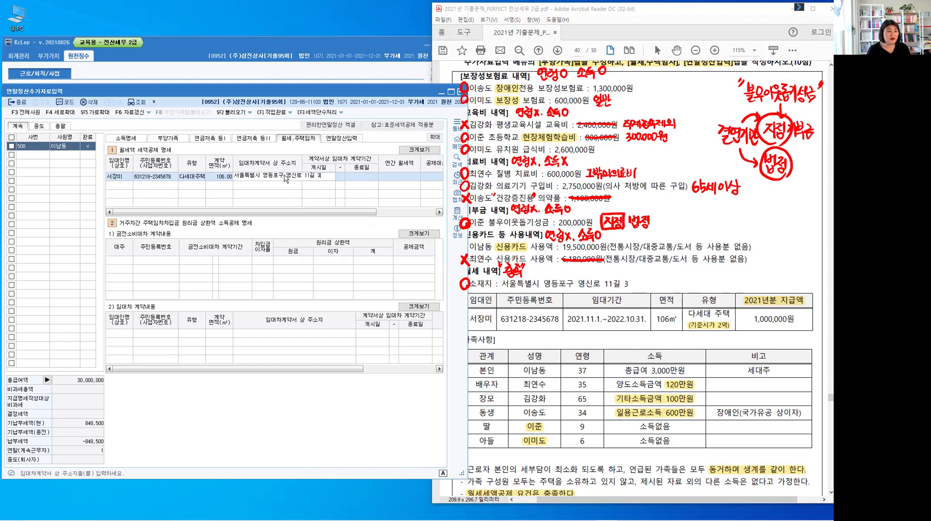
{"action": "key", "text": "Return"}
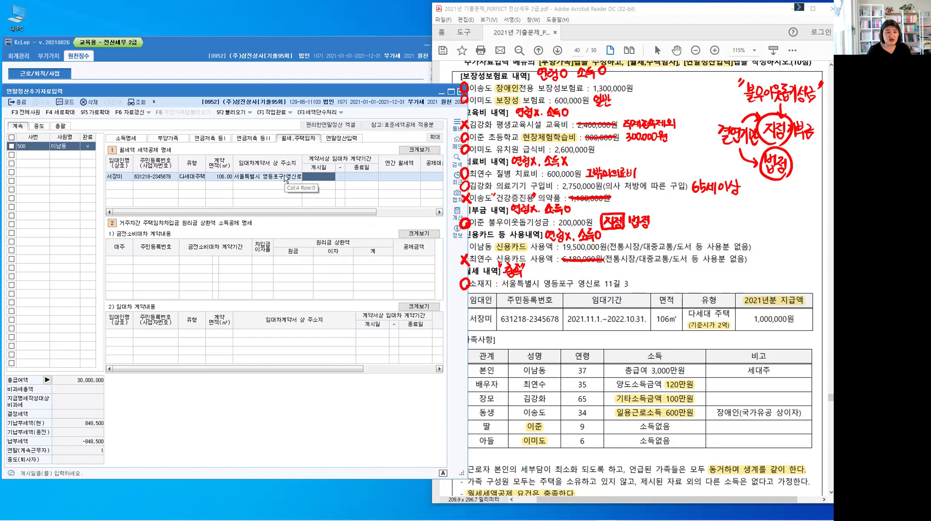
Step: Set the lease period to 2021-11-01 through 2022-10-31 and the annual rent to 1,000,000
{"action": "type", "text": "2021-11-01"}
{"action": "key", "text": "Return"}
{"action": "type", "text": "20221031"}
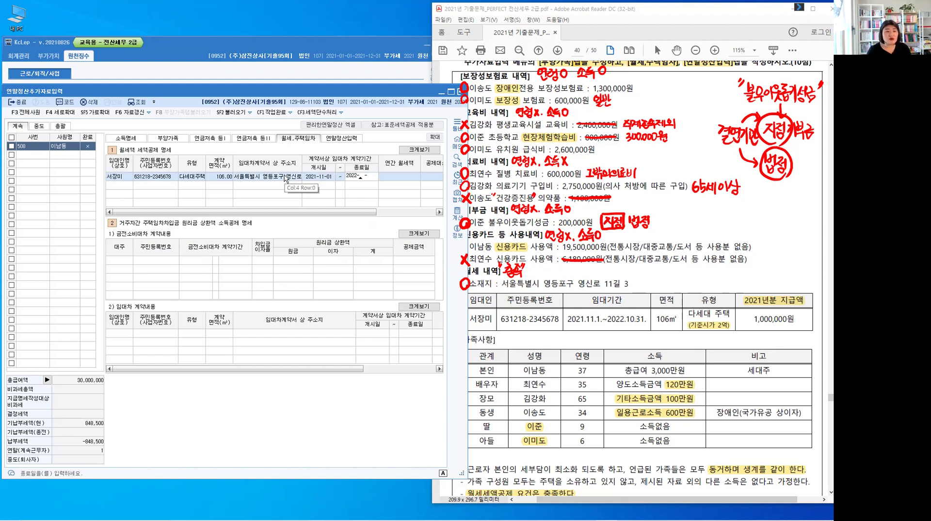
{"action": "key", "text": "Return"}
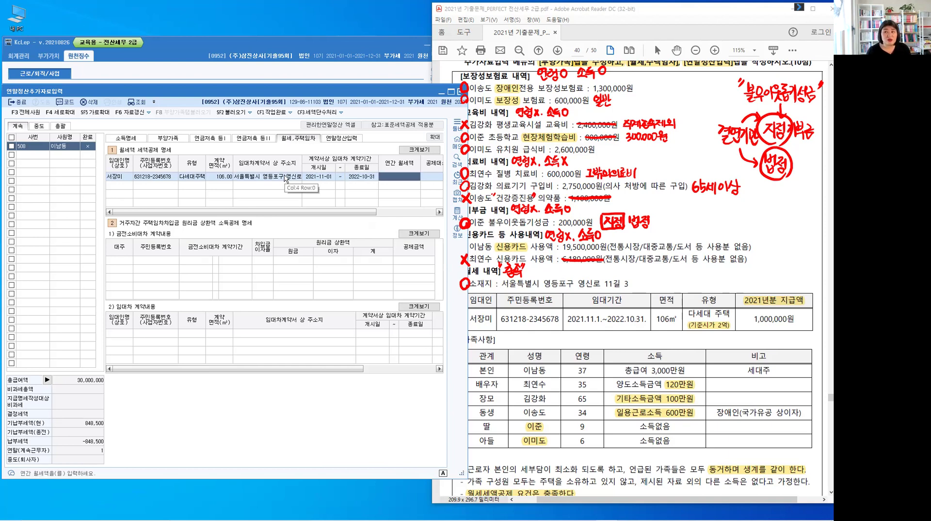
{"action": "type", "text": "1,000"}
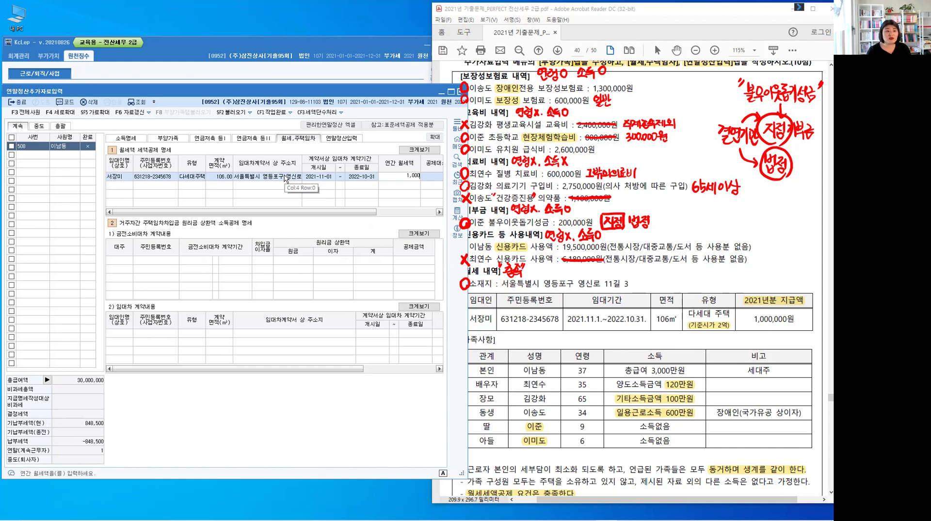
{"action": "type", "text": ",000"}
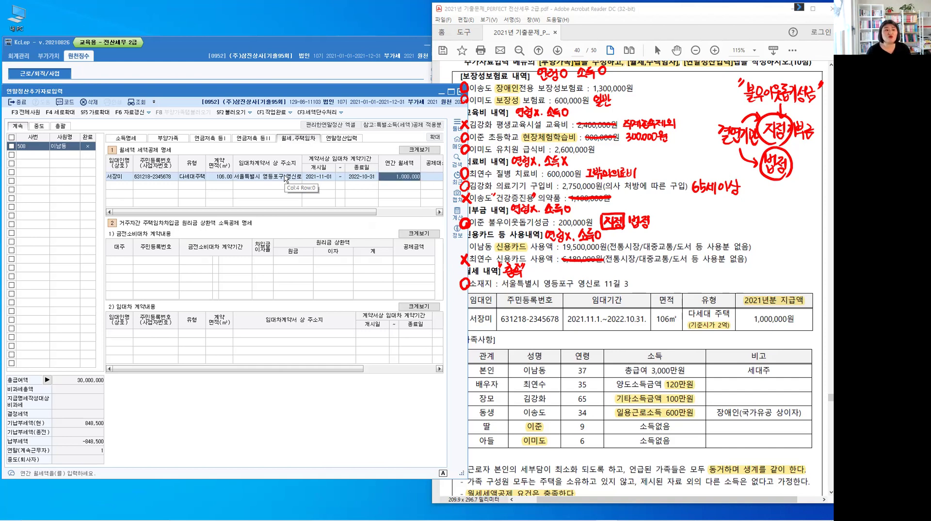
{"action": "key", "text": "Return"}
{"action": "left_click_drag", "start_coordinate": [356, 216], "coordinate": [423, 223]}
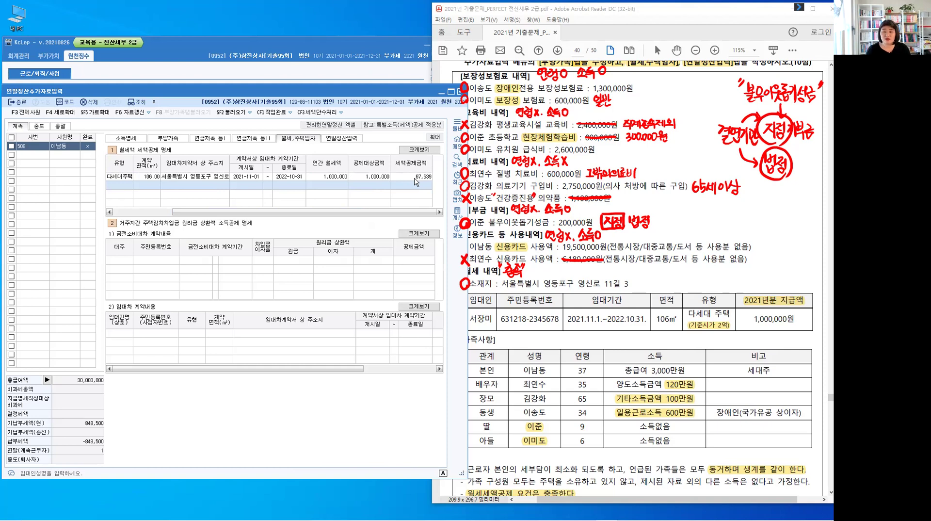
Step: Show item 69.월세액 in 연말정산입력 with the window enlarged, and highlight the [월세 내역] heading in the exam PDF
{"action": "left_click", "coordinate": [347, 141]}
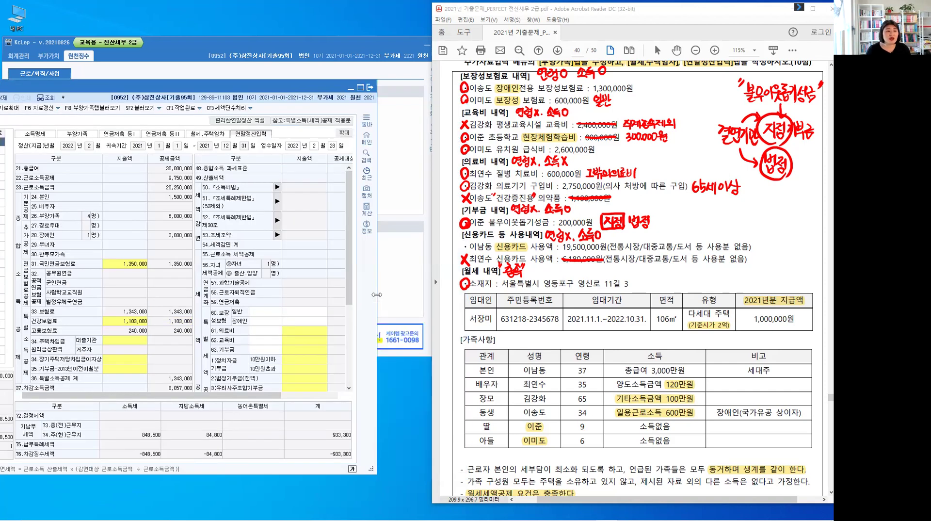
{"action": "left_click_drag", "start_coordinate": [377, 294], "coordinate": [431, 294]}
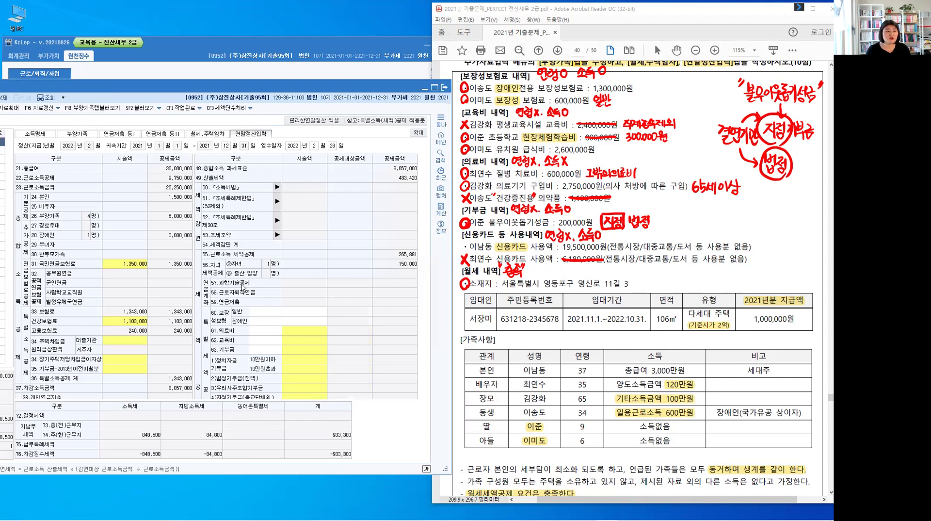
{"action": "left_click", "coordinate": [297, 321]}
{"action": "scroll", "coordinate": [296, 323], "scroll_direction": "down", "scroll_amount": 4}
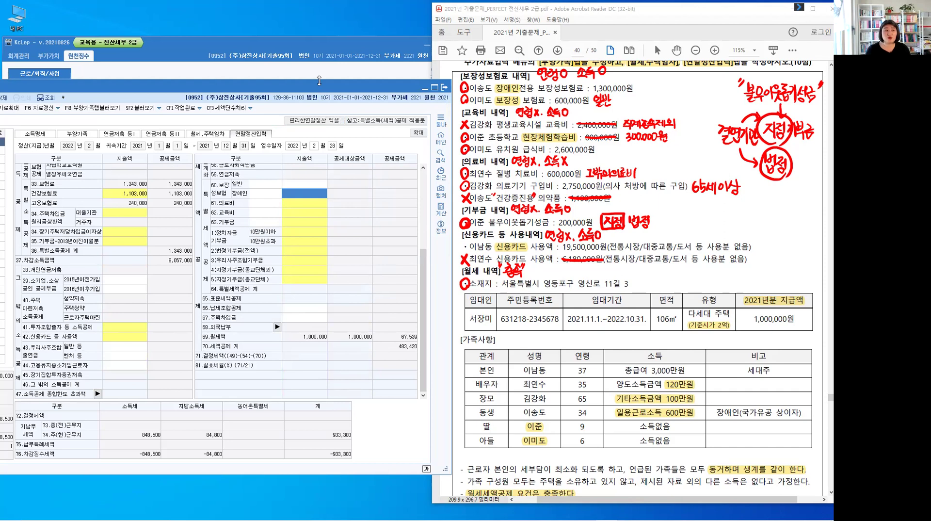
{"action": "left_click_drag", "start_coordinate": [319, 80], "coordinate": [320, 30]}
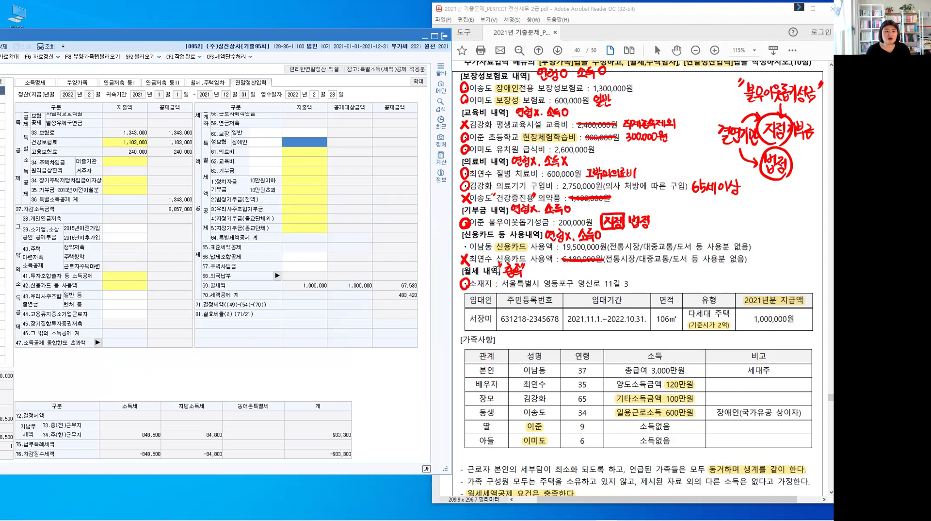
{"action": "left_click", "coordinate": [566, 431]}
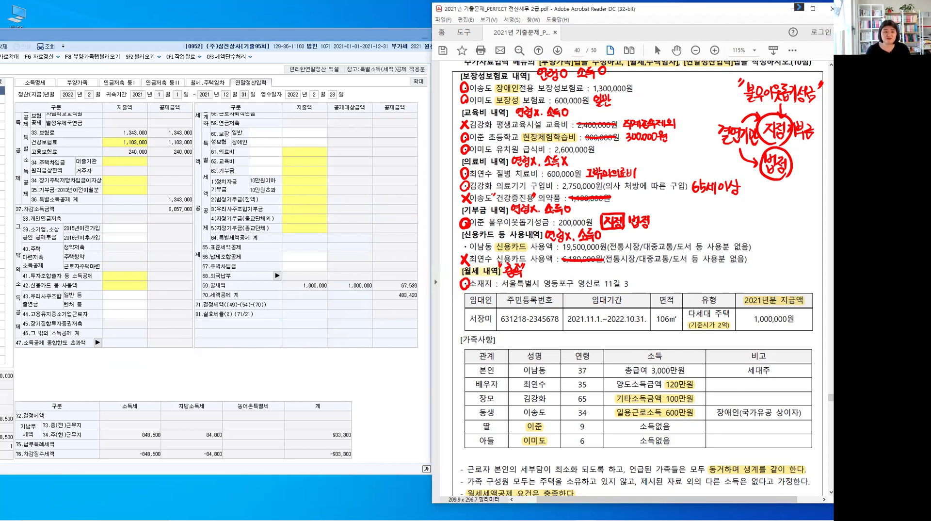
{"action": "left_click", "coordinate": [528, 242]}
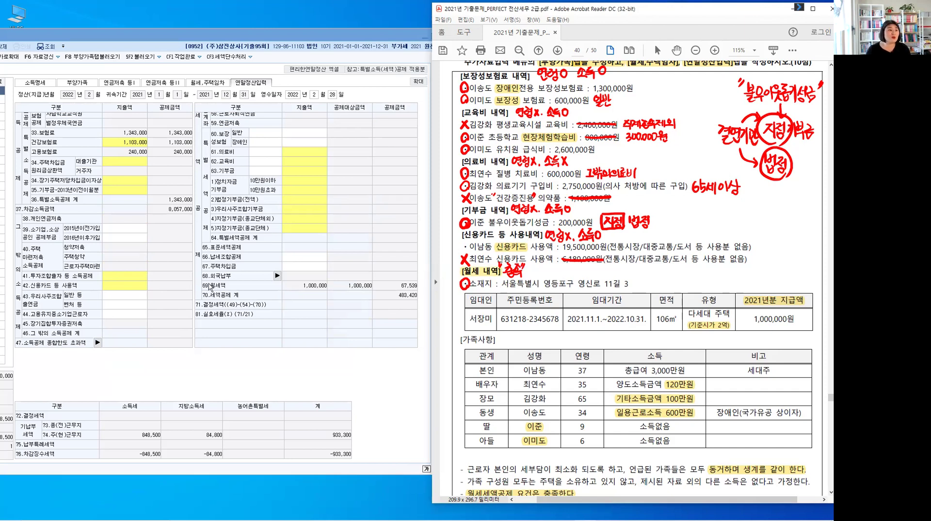
Step: Enter 19,500,000 as the 신용카드 amount under 42.신용카드 등 사용액, and highlight the [신용카드 등 사용내역] heading in the PDF
{"action": "left_click", "coordinate": [125, 305]}
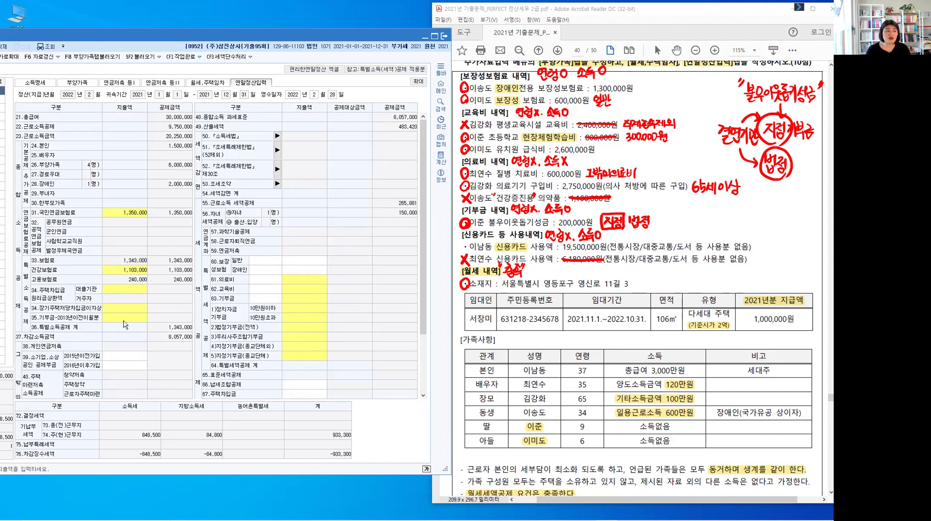
{"action": "scroll", "coordinate": [125, 324], "scroll_direction": "down", "scroll_amount": 3}
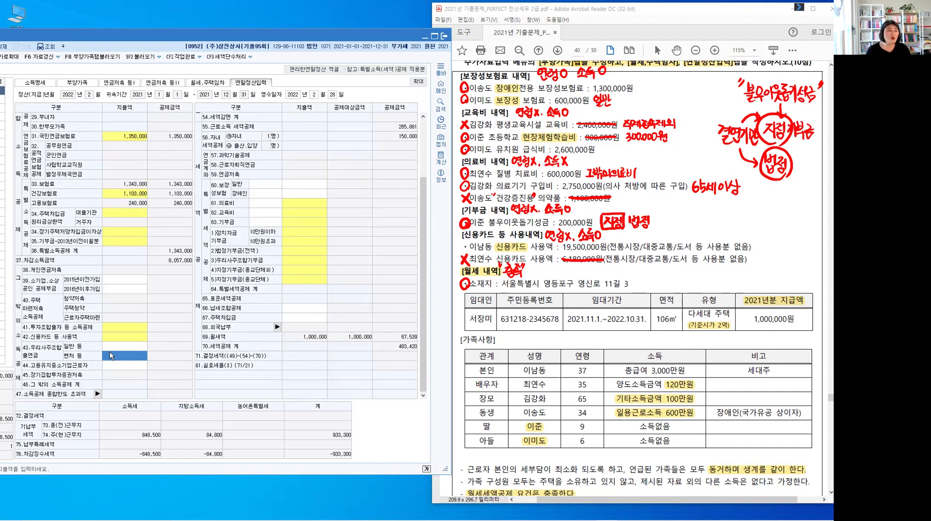
{"action": "left_click", "coordinate": [44, 340]}
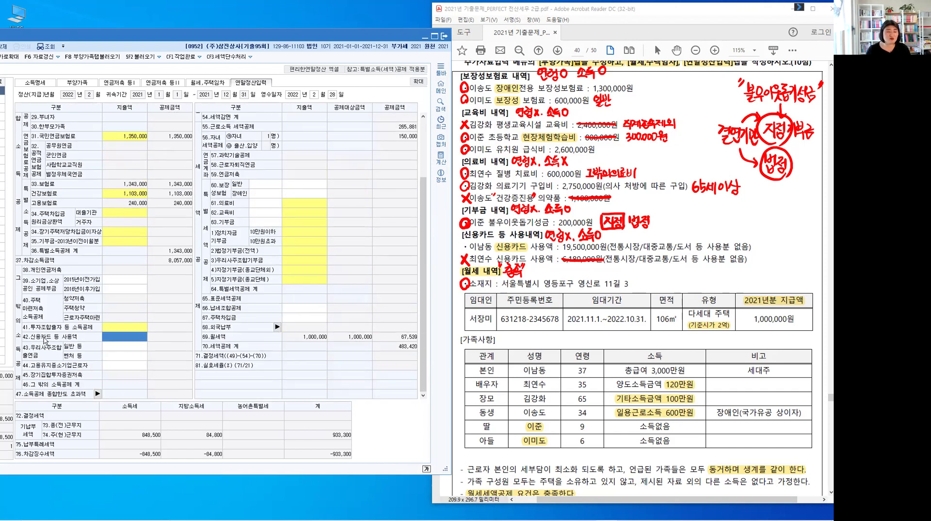
{"action": "left_click", "coordinate": [45, 340]}
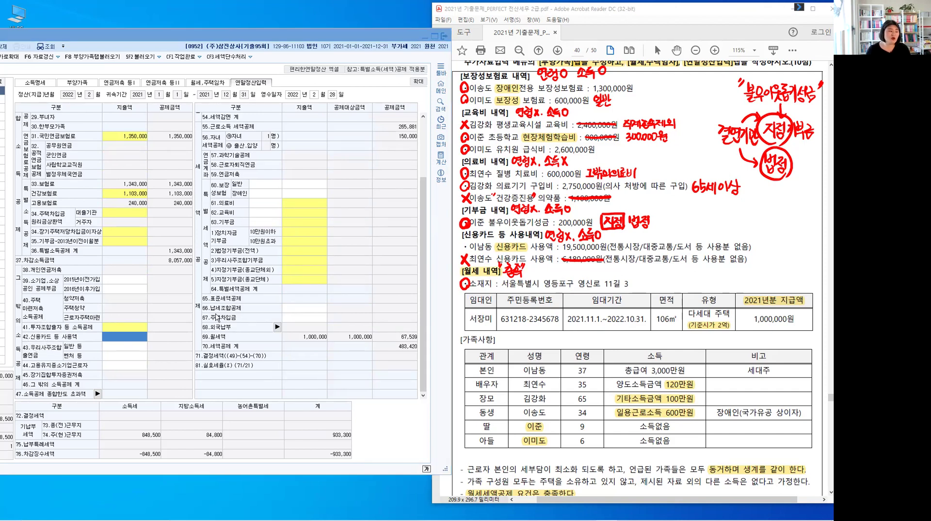
{"action": "key", "text": "Return"}
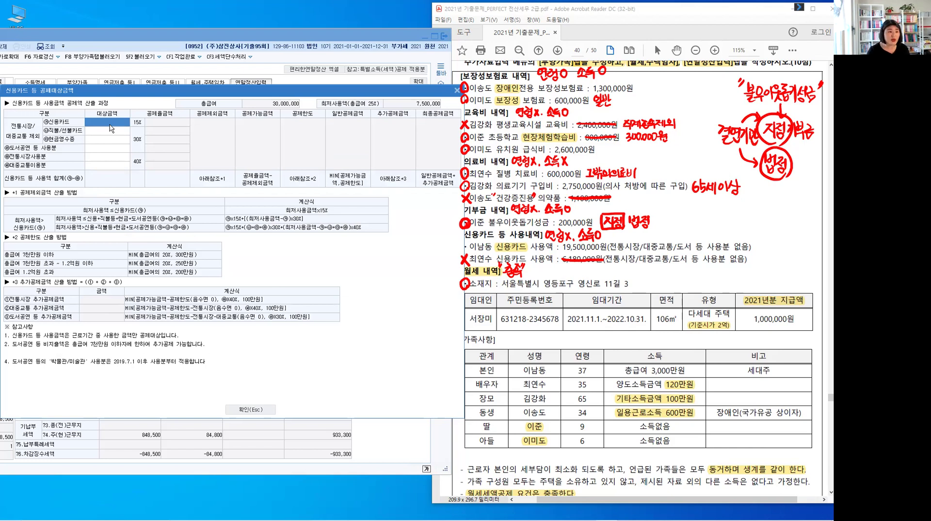
{"action": "type", "text": "19,500"}
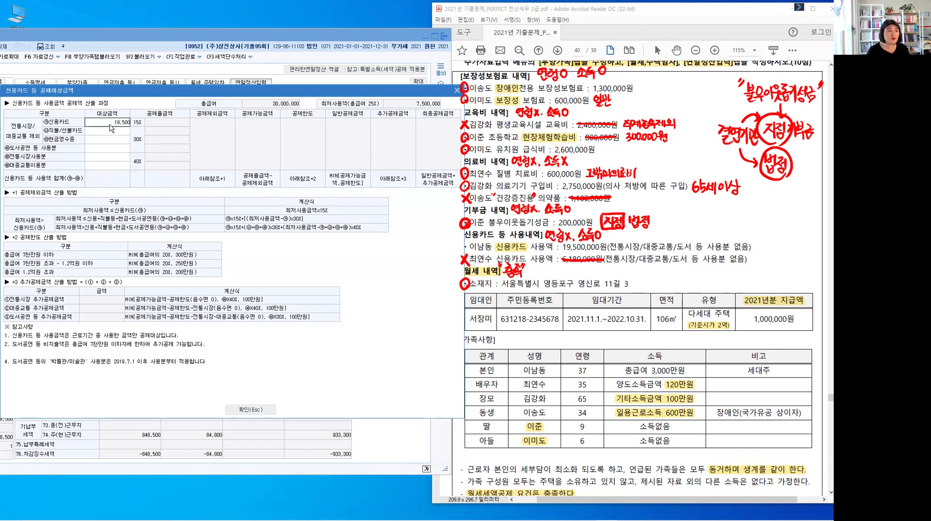
{"action": "type", "text": ",000"}
{"action": "key", "text": "Return"}
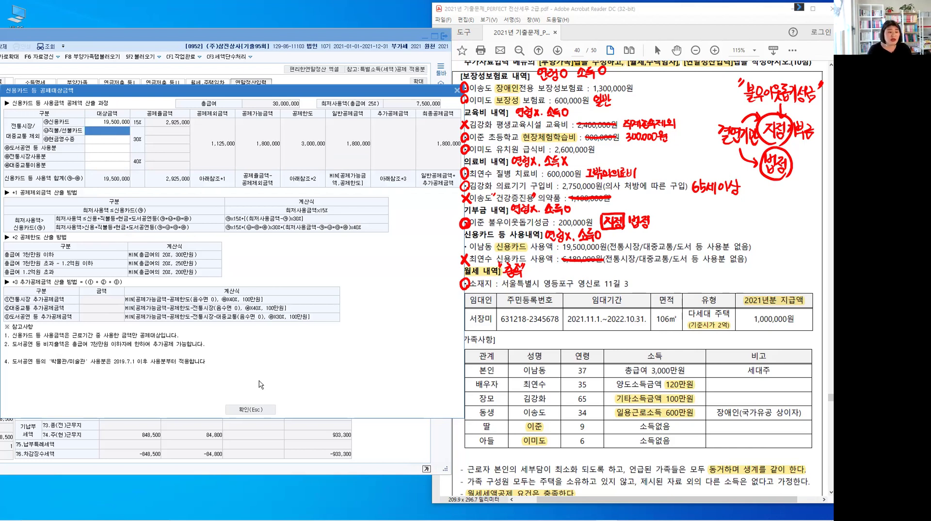
{"action": "left_click", "coordinate": [263, 410]}
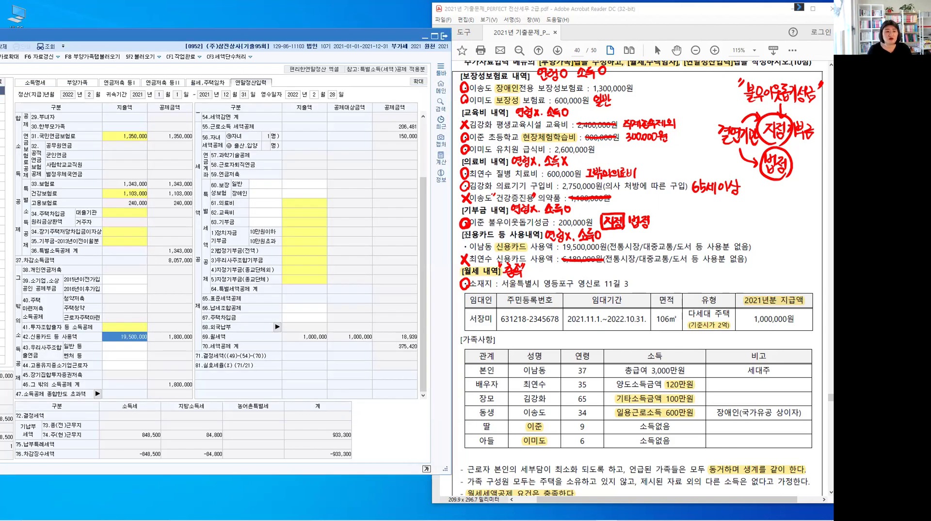
{"action": "left_click", "coordinate": [514, 235]}
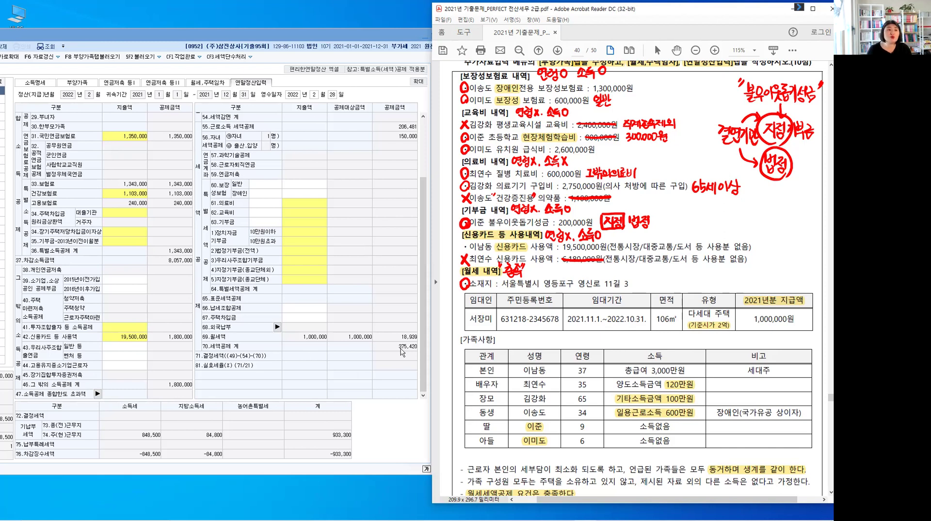
Step: Under 60.보장성보험, enter 1,300,000 for 장애인 and 600,000 for 일반, and highlight the [보장성보험료 내역] heading in the PDF
{"action": "left_click", "coordinate": [264, 184]}
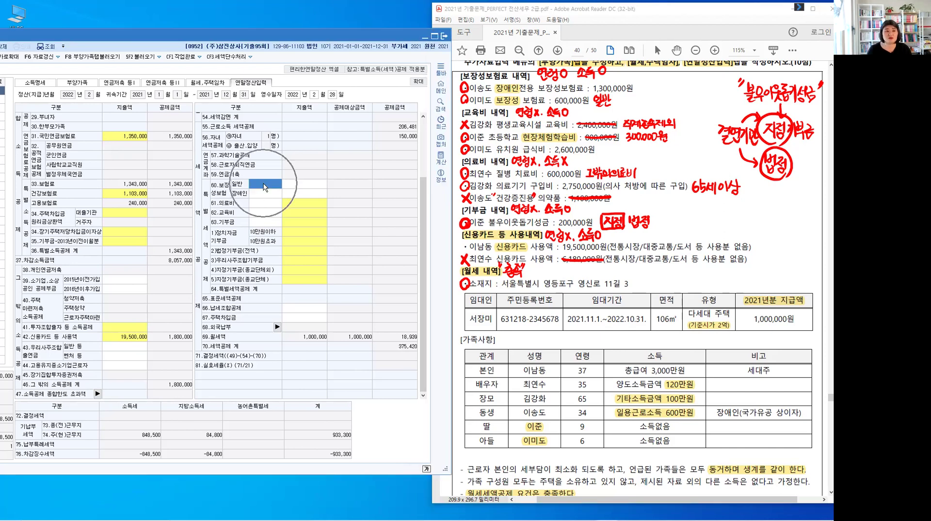
{"action": "left_click", "coordinate": [479, 79]}
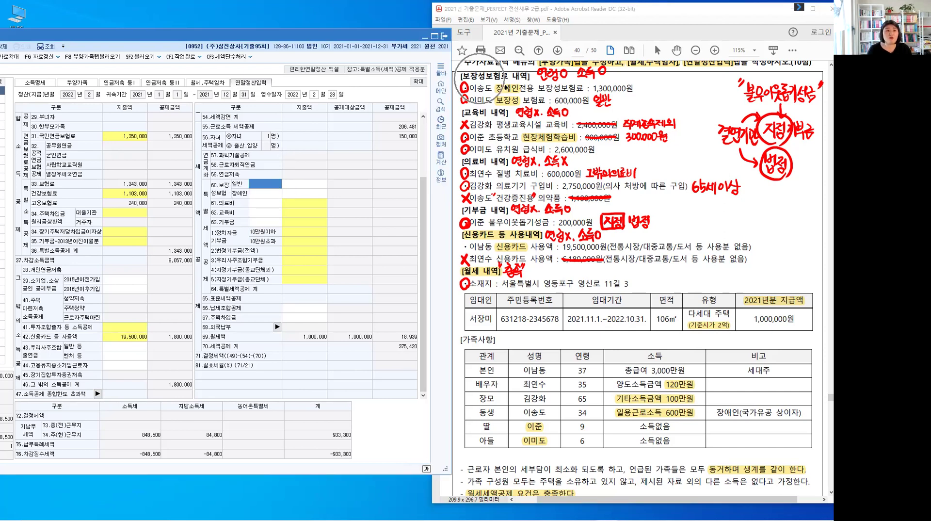
{"action": "left_click", "coordinate": [305, 194]}
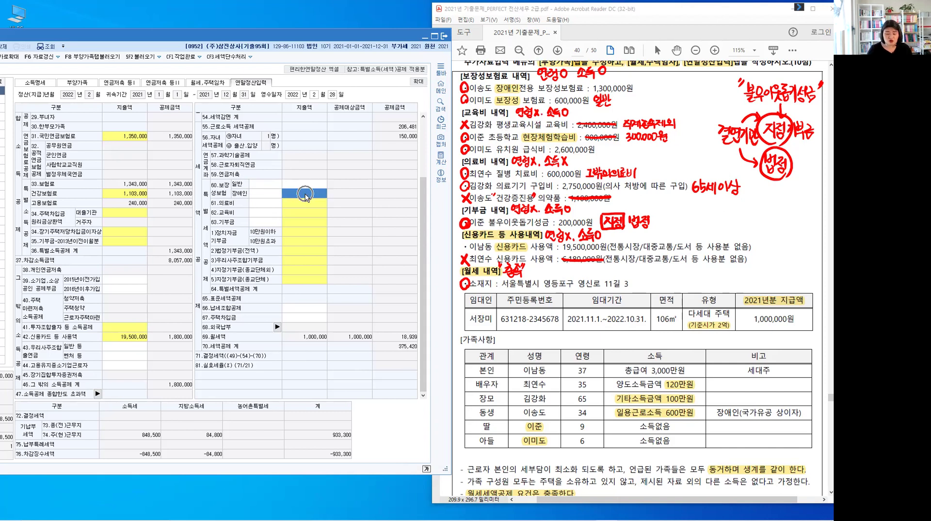
{"action": "type", "text": "1300000"}
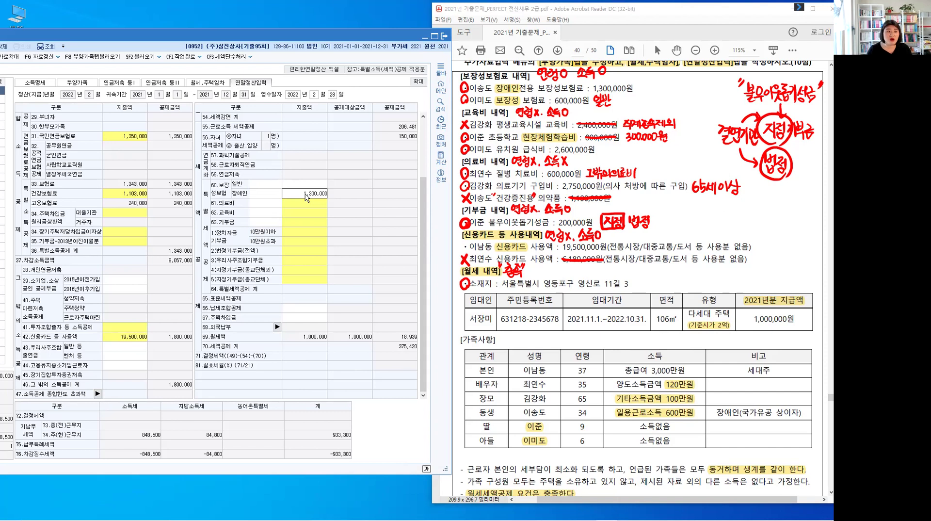
{"action": "key", "text": "Return"}
{"action": "left_click", "coordinate": [311, 188]}
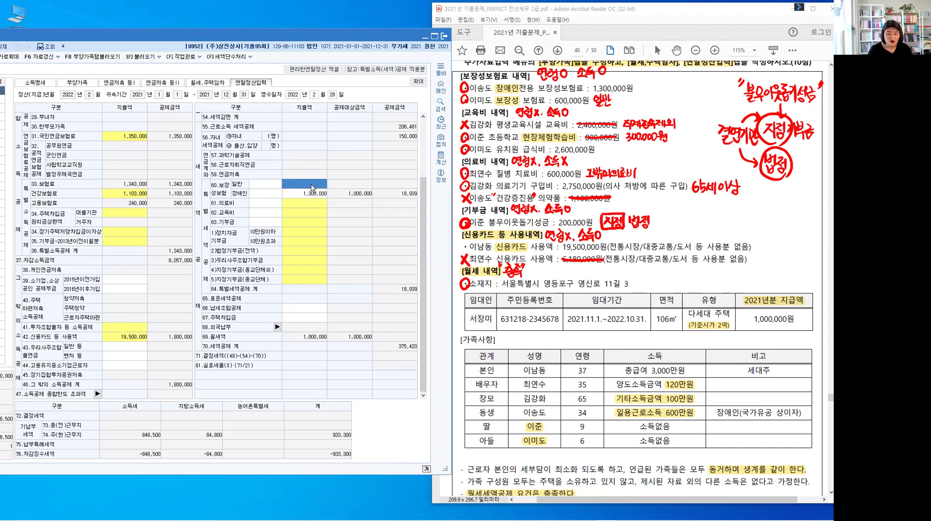
{"action": "type", "text": "60"}
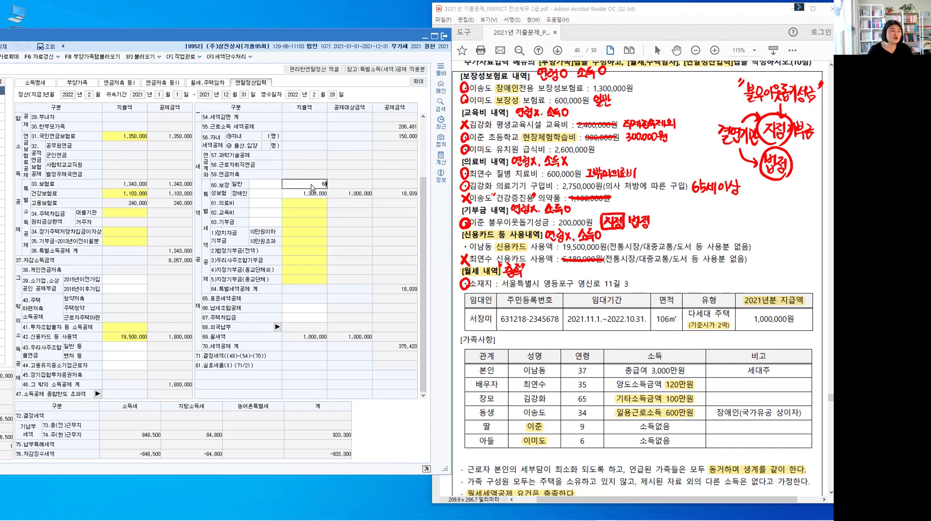
{"action": "type", "text": "0,000"}
{"action": "left_click", "coordinate": [319, 195]}
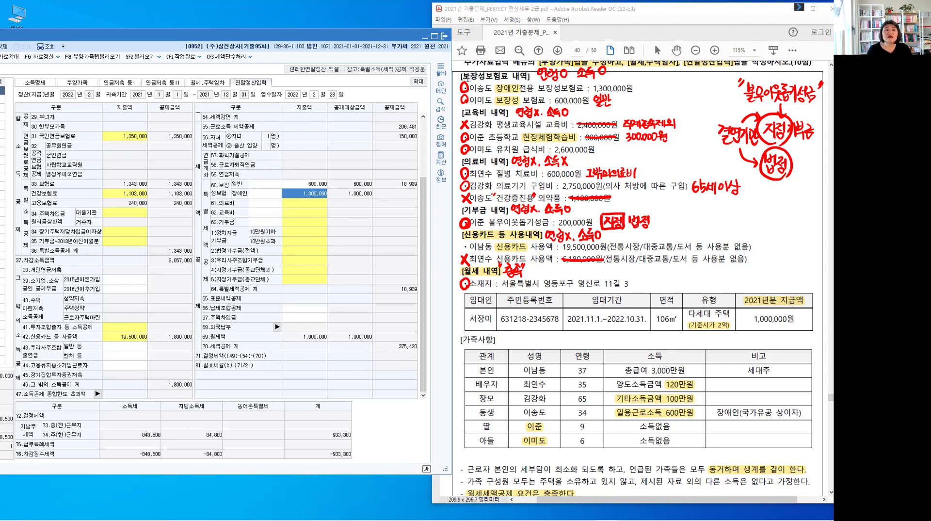
{"action": "left_click", "coordinate": [527, 76]}
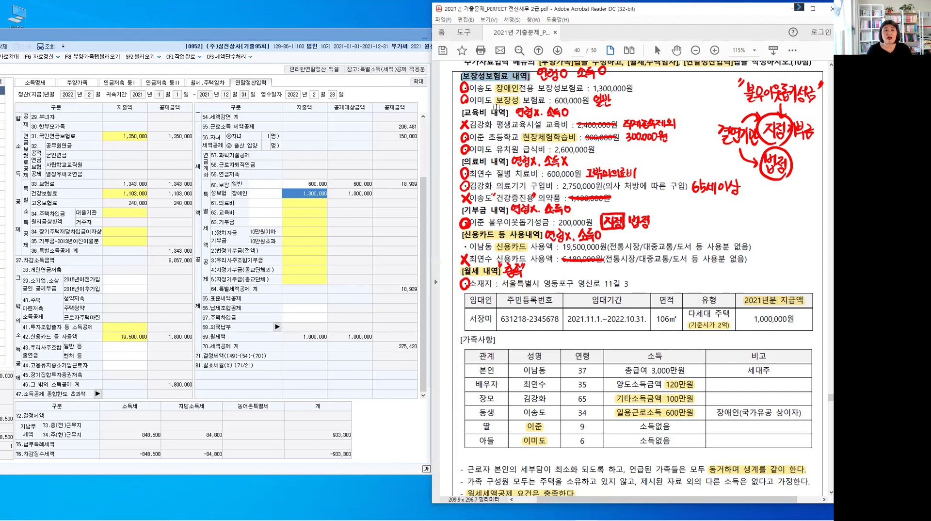
Step: Open the 62.교육비 breakdown, move it clear of the PDF, and enter 300,000 as the 초중고 education expense
{"action": "left_click", "coordinate": [256, 216]}
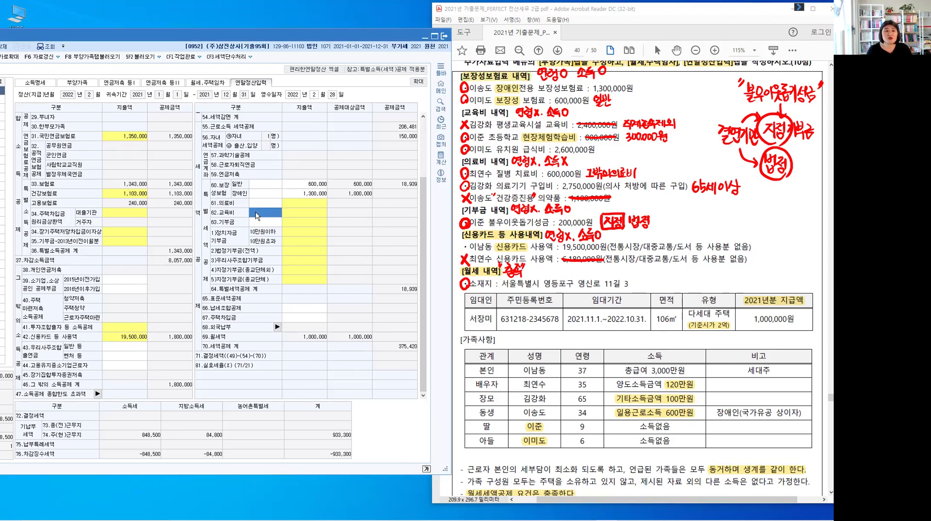
{"action": "left_click", "coordinate": [299, 217]}
{"action": "double_click", "coordinate": [299, 217]}
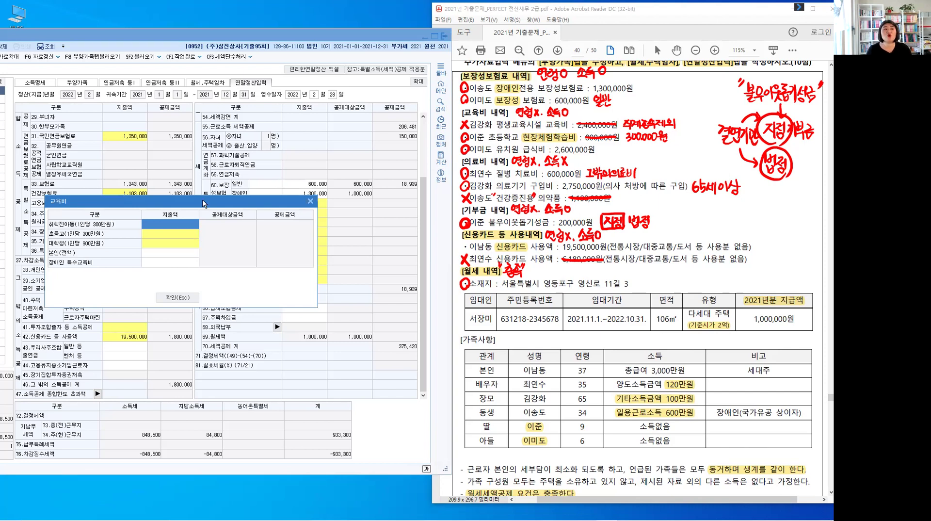
{"action": "left_click_drag", "start_coordinate": [306, 122], "coordinate": [305, 124]}
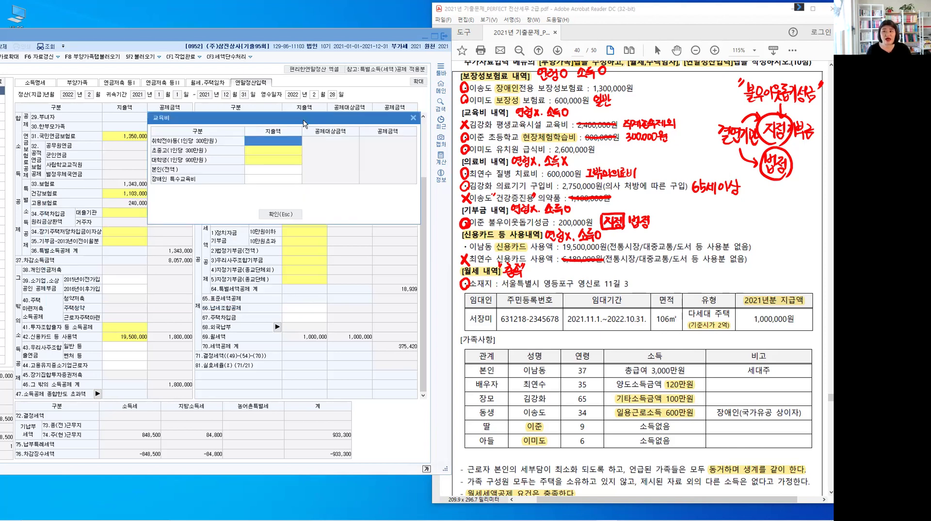
{"action": "left_click", "coordinate": [257, 154]}
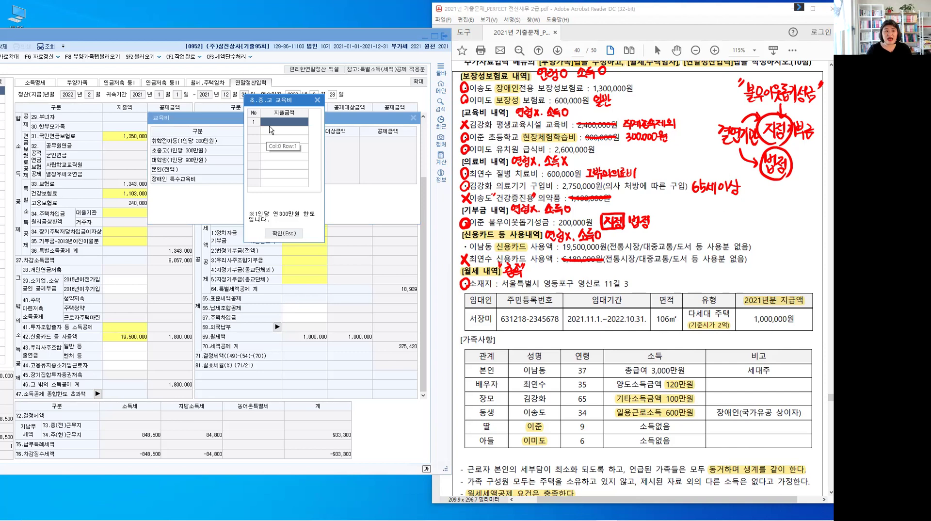
{"action": "type", "text": "300000"}
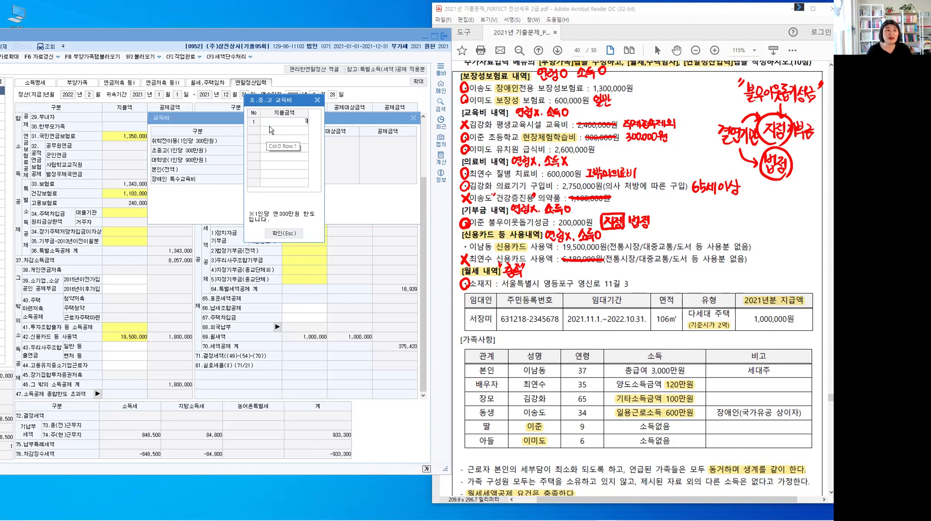
{"action": "key", "text": "Return"}
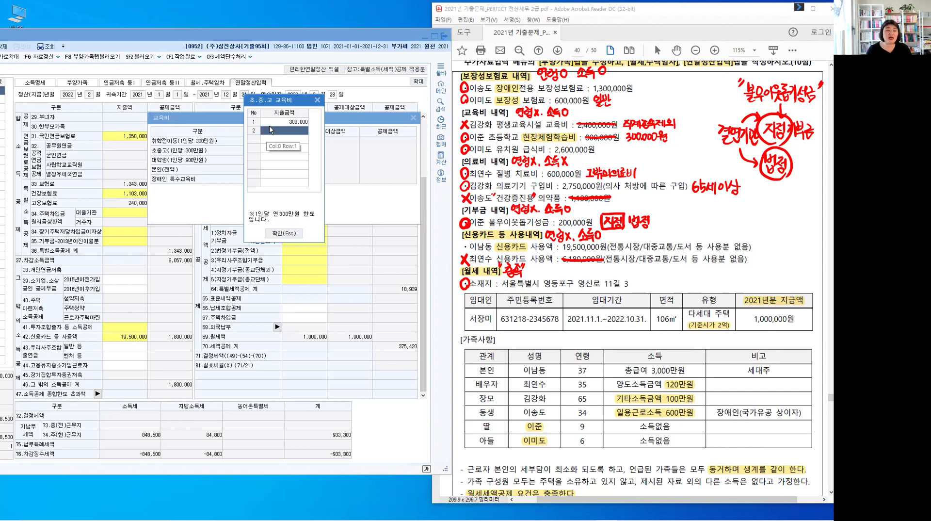
{"action": "left_click", "coordinate": [293, 234]}
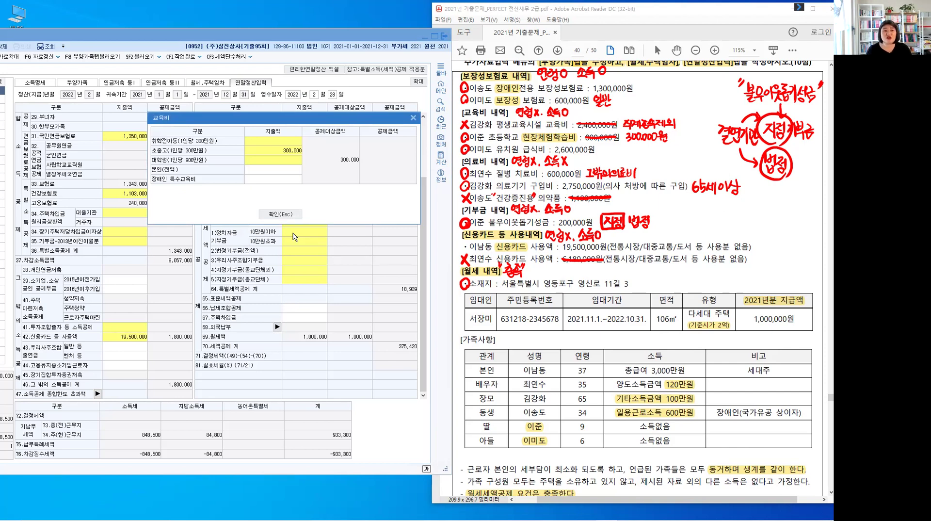
Step: Enter 2,600,000 as the 취학전아동 expense, confirm the 교육비 breakdown, and highlight the [교육비 내역] heading in the exam PDF
{"action": "left_click", "coordinate": [267, 139]}
{"action": "left_click", "coordinate": [266, 136]}
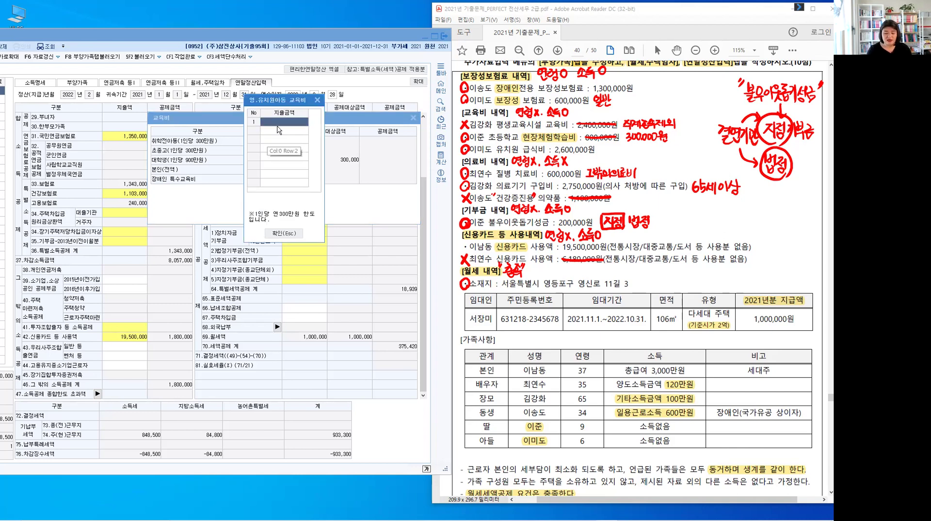
{"action": "type", "text": "2,600,000"}
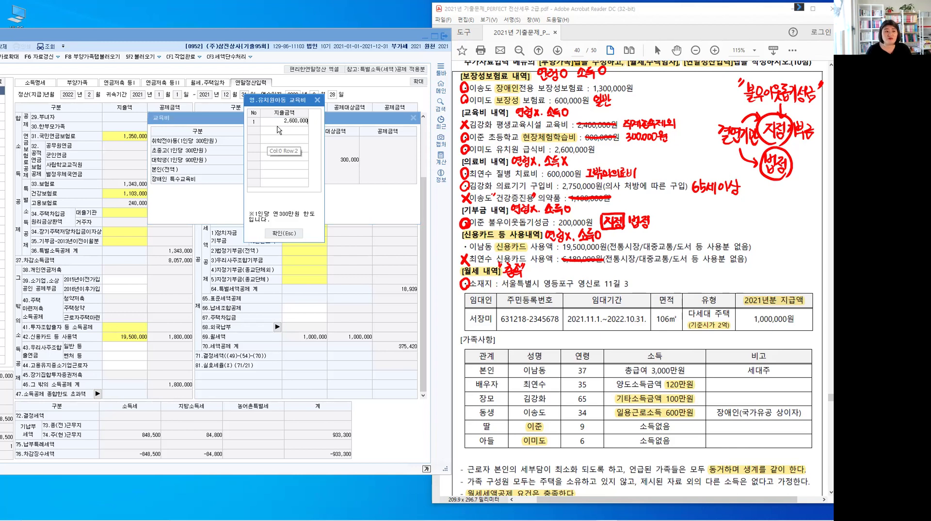
{"action": "key", "text": "Return"}
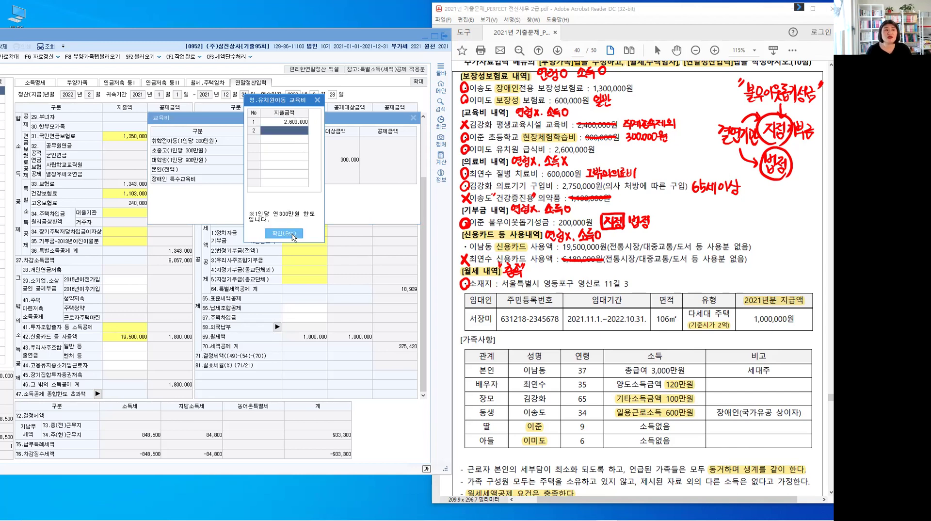
{"action": "left_click", "coordinate": [284, 234]}
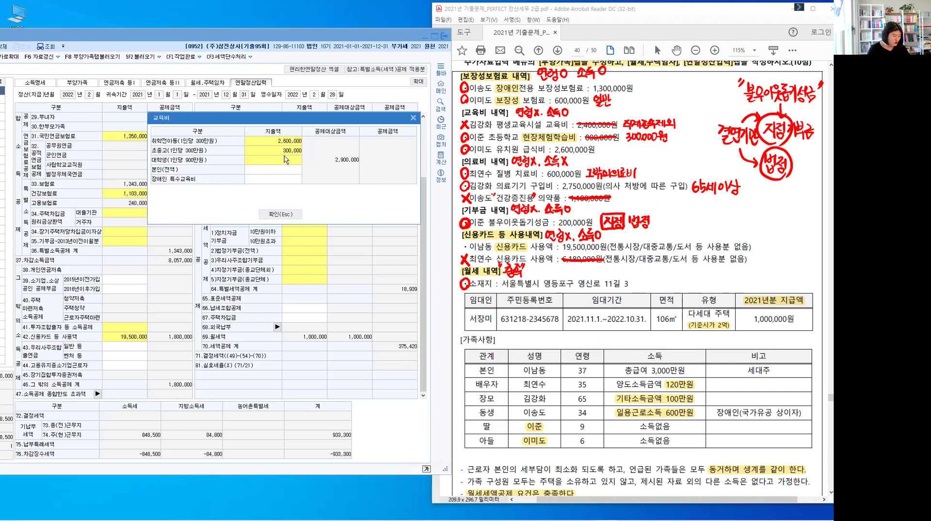
{"action": "left_click", "coordinate": [292, 214]}
{"action": "left_click", "coordinate": [463, 117]}
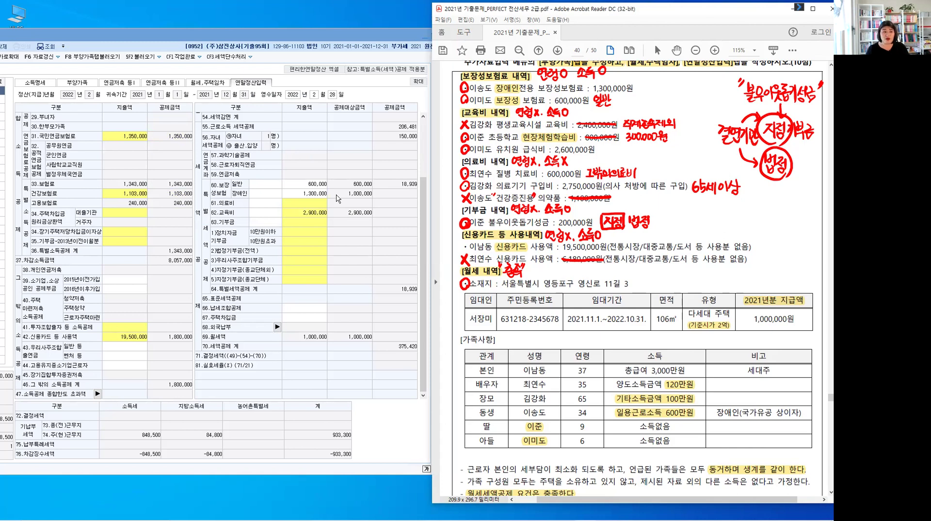
Step: Open the 61.의료비 breakdown and enter 600,000 as the spending for 그 밖의 공제대상자
{"action": "left_click", "coordinate": [315, 207]}
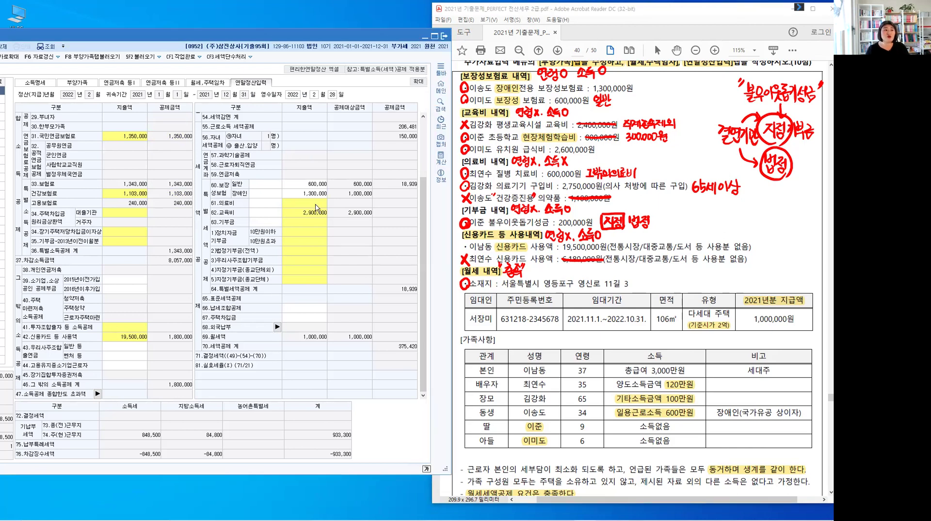
{"action": "left_click", "coordinate": [315, 207]}
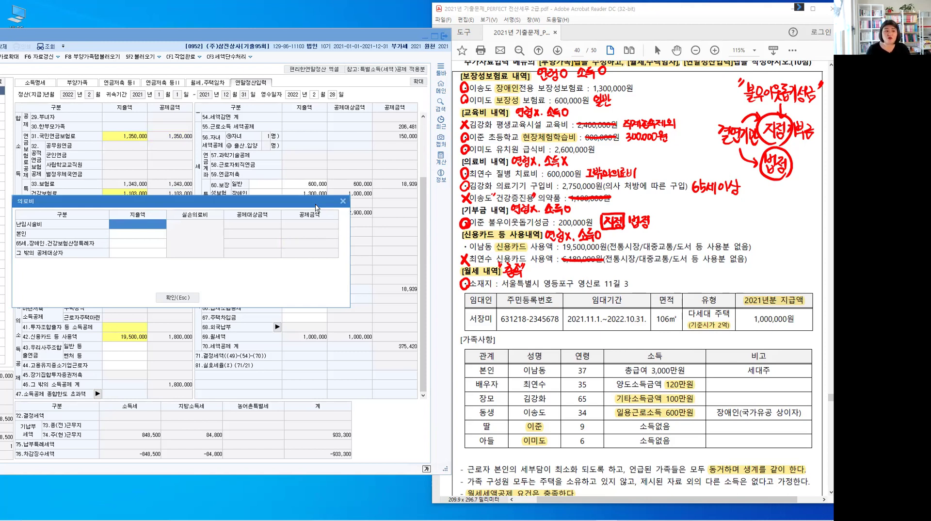
{"action": "left_click", "coordinate": [112, 252]}
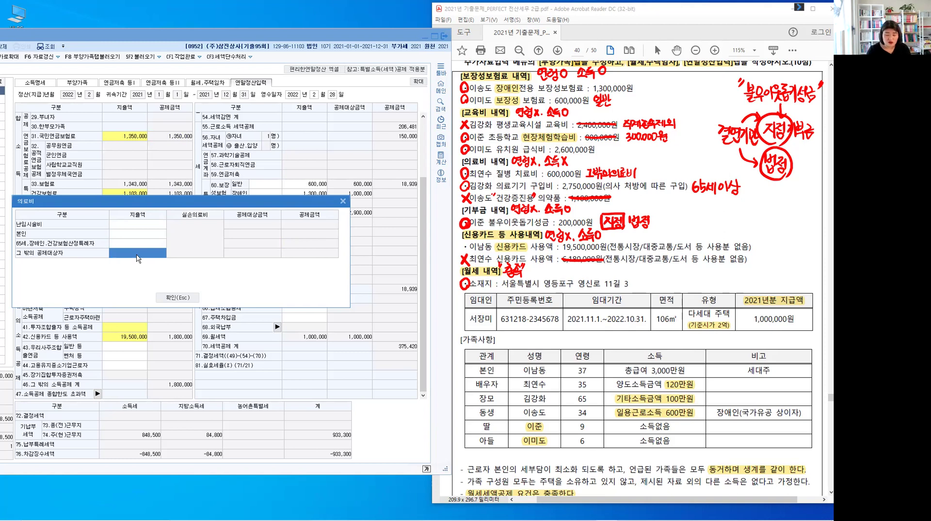
{"action": "type", "text": "600,000"}
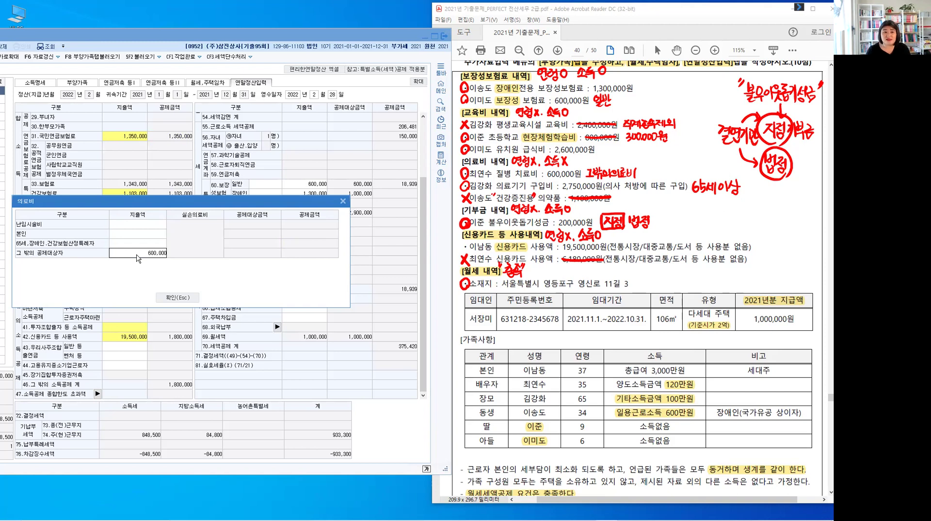
{"action": "key", "text": "Return"}
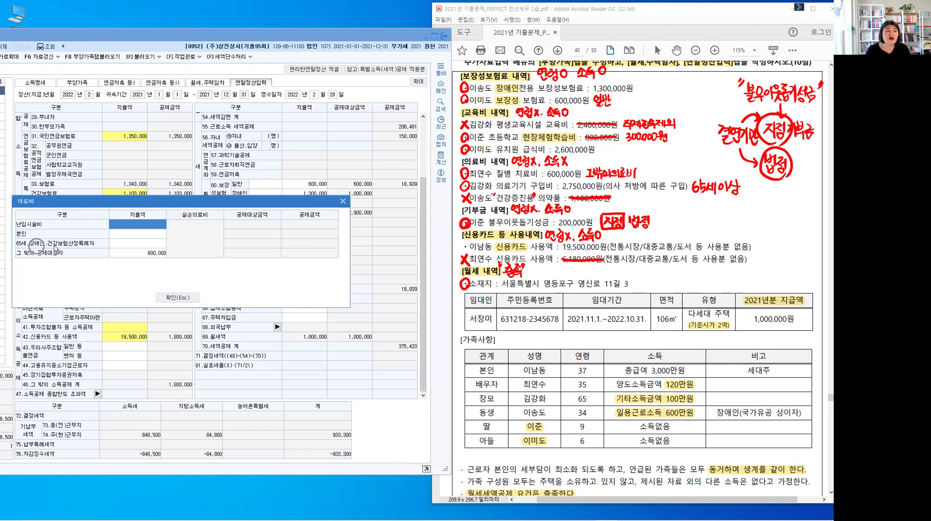
Step: Enter 2,750,000 for 65세,장애인,건강보험산정특례자, confirm the 의료비 breakdown, and highlight the [의료비 내역] heading in the PDF
{"action": "left_click", "coordinate": [121, 245]}
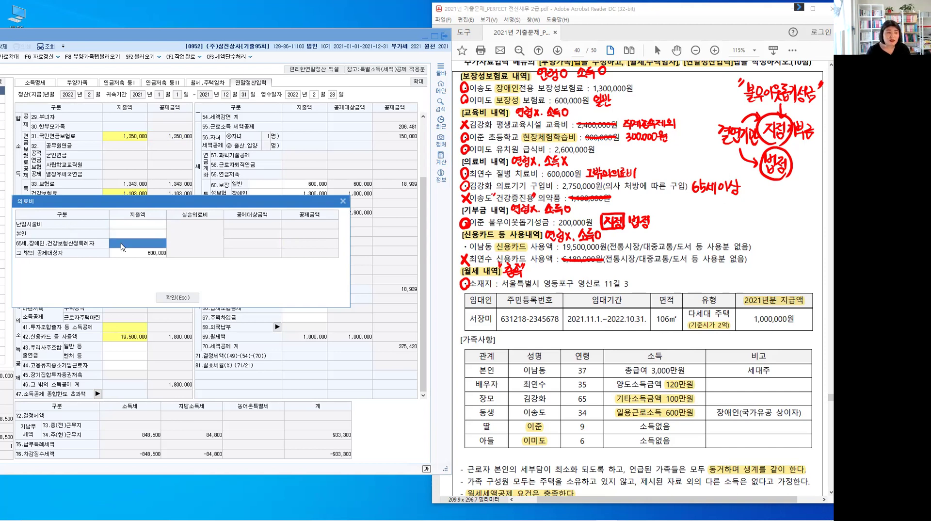
{"action": "type", "text": "2,750,000"}
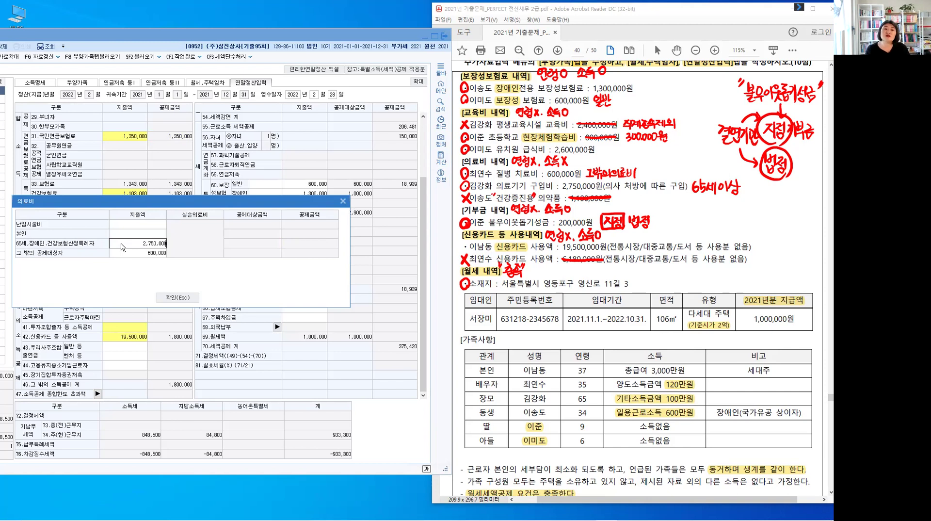
{"action": "key", "text": "Return"}
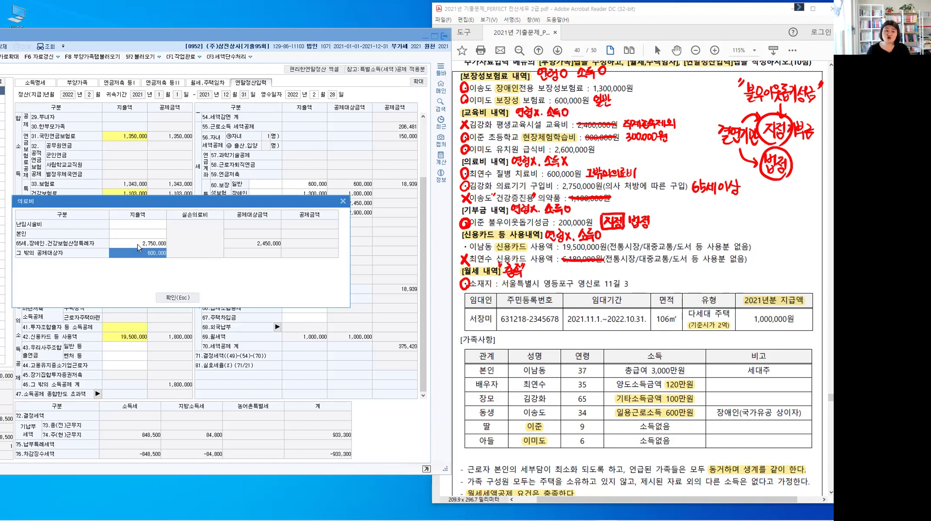
{"action": "key", "text": "ctrl"}
{"action": "left_click", "coordinate": [177, 298]}
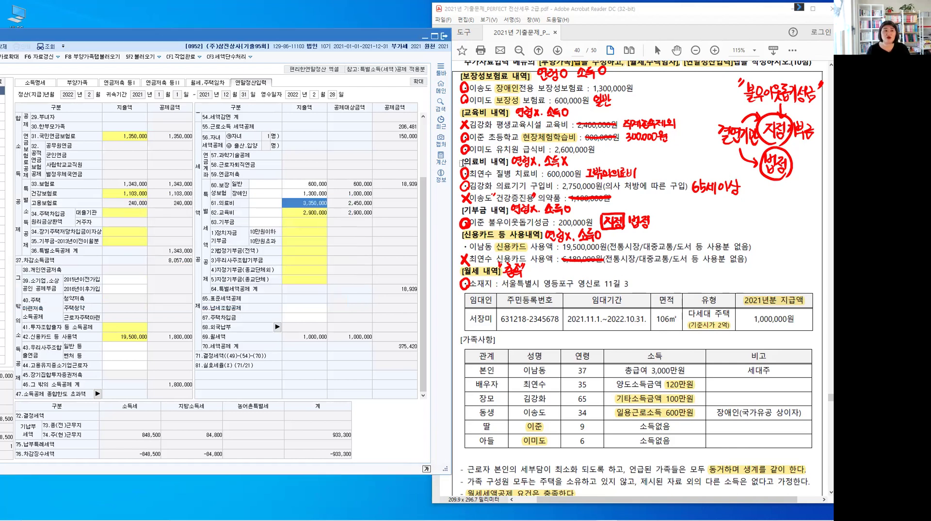
{"action": "left_click", "coordinate": [499, 163]}
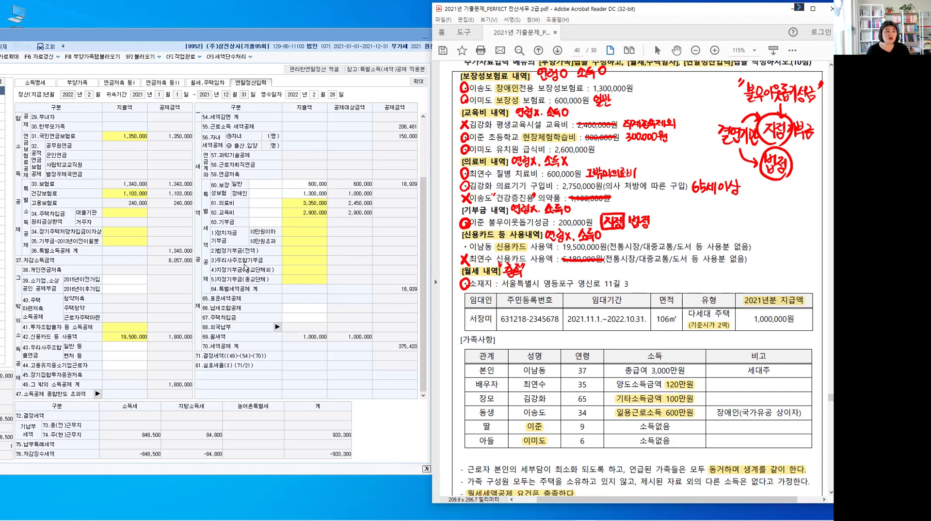
Step: Enter 200,000 as 종교단체외 당해기부금 in the 63.기부금 breakdown, confirm it, and highlight the [기부금 내역] heading in the PDF
{"action": "left_click", "coordinate": [300, 226]}
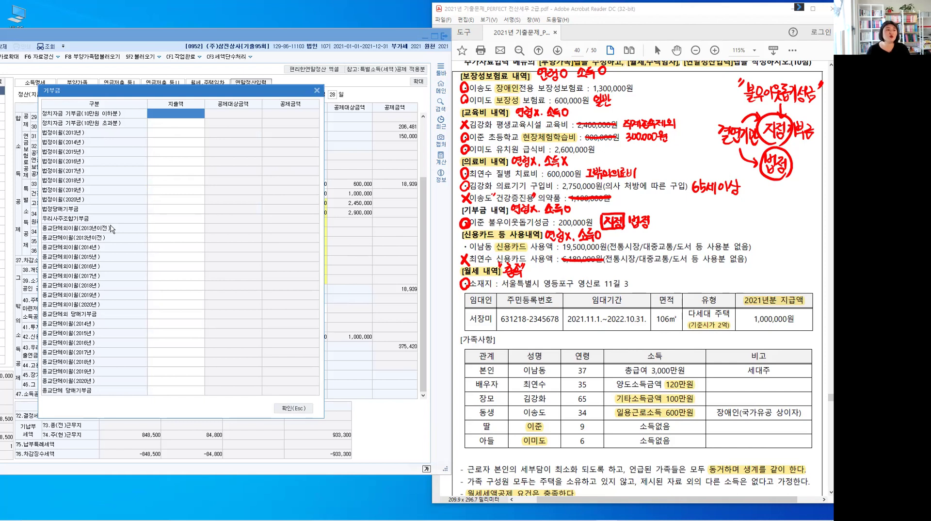
{"action": "left_click", "coordinate": [182, 314]}
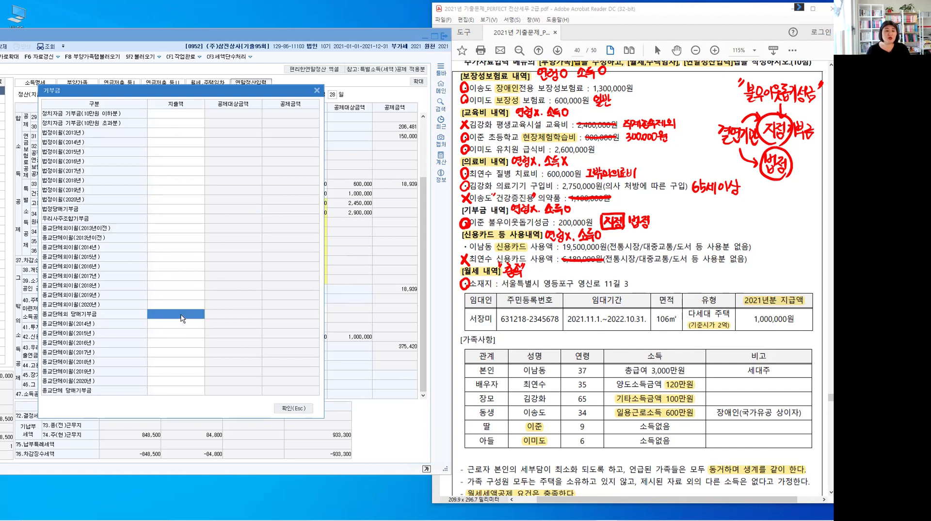
{"action": "left_click", "coordinate": [172, 391]}
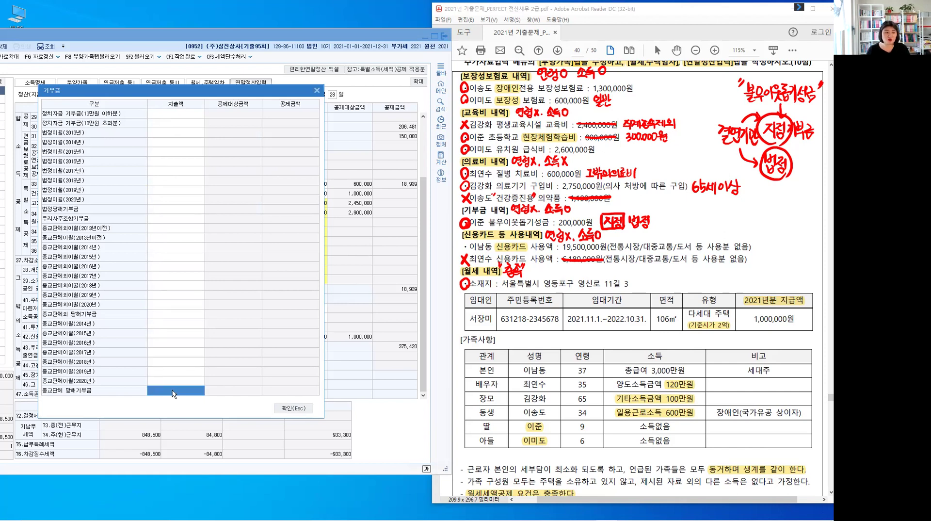
{"action": "left_click", "coordinate": [178, 318]}
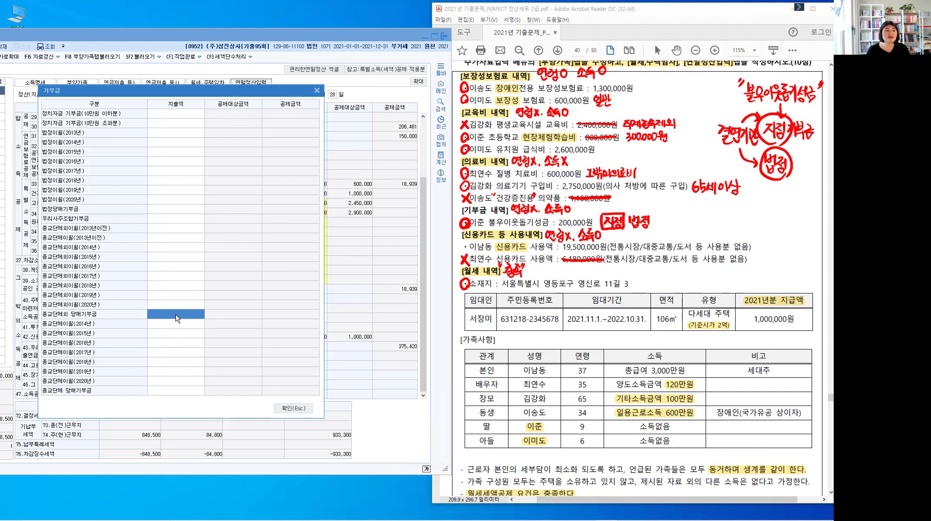
{"action": "left_click", "coordinate": [177, 318]}
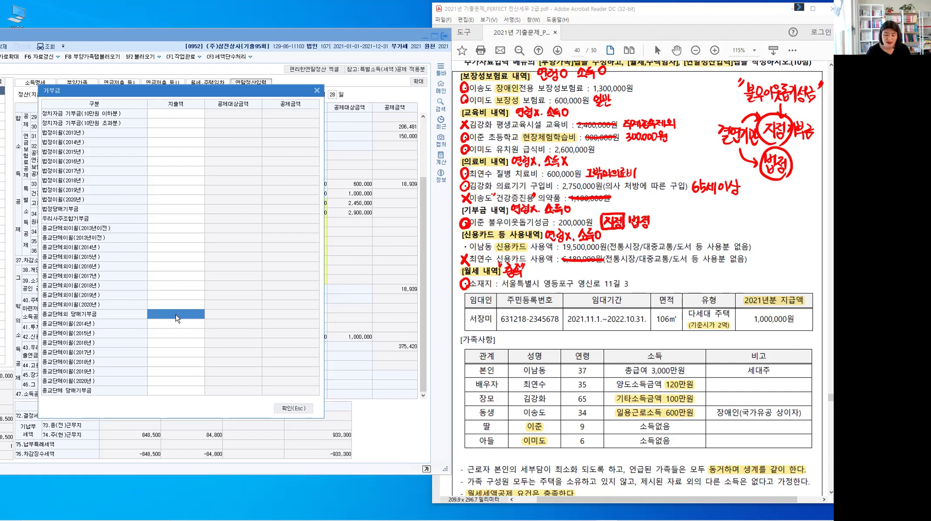
{"action": "type", "text": "200,000"}
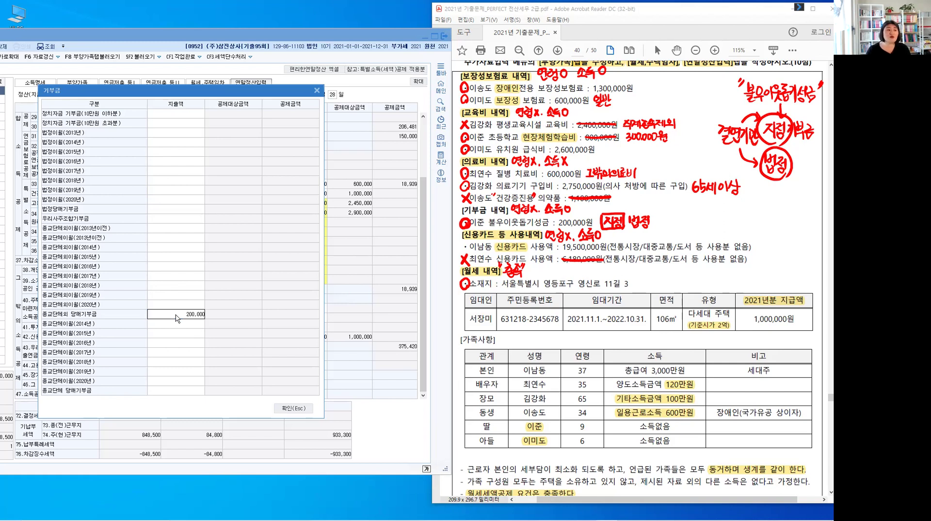
{"action": "key", "text": "Return"}
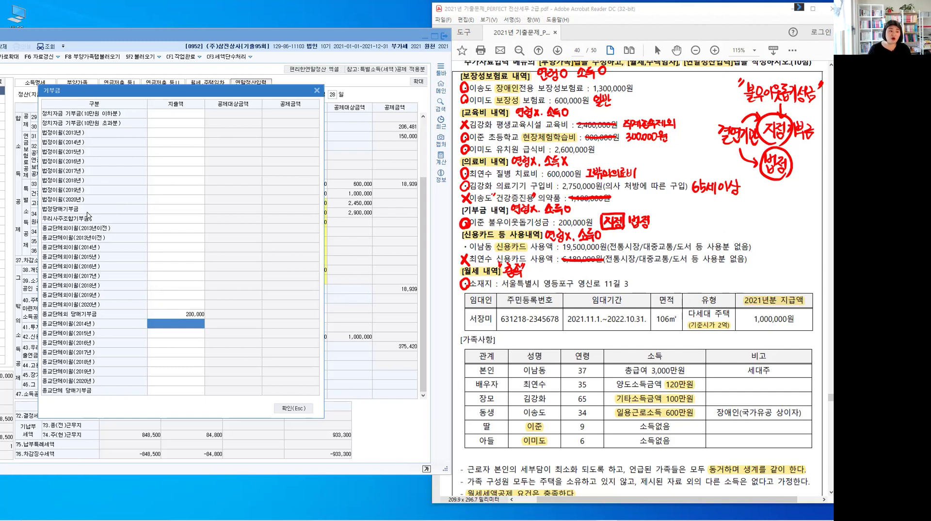
{"action": "left_click", "coordinate": [300, 410]}
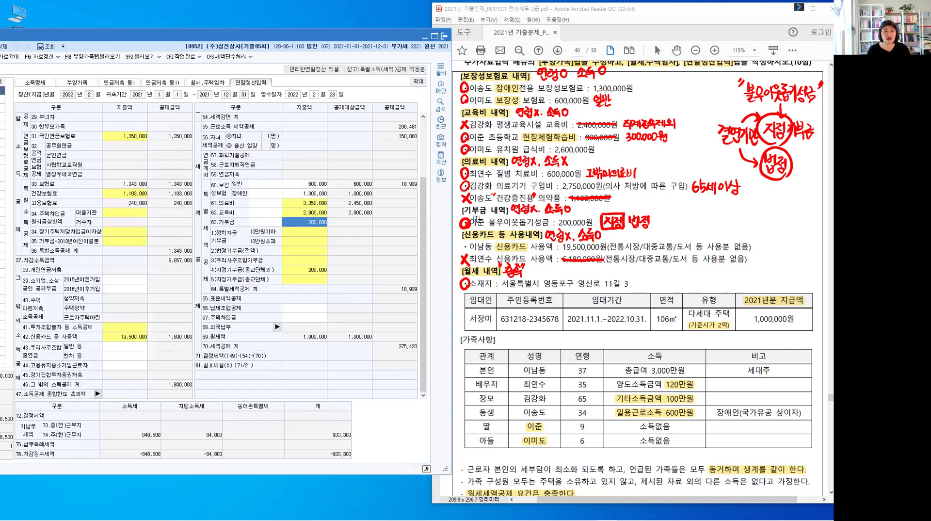
{"action": "left_click_drag", "start_coordinate": [462, 210], "coordinate": [507, 210]}
{"action": "left_click", "coordinate": [640, 233]}
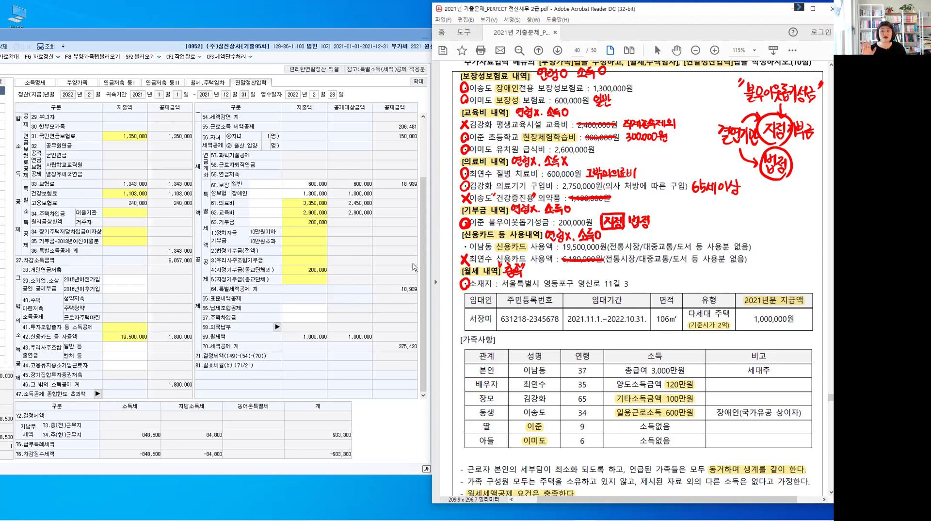
Step: Review the 61.의료비 breakdown, close it, and clear the handwritten annotations over the exam PDF
{"action": "left_click", "coordinate": [301, 209]}
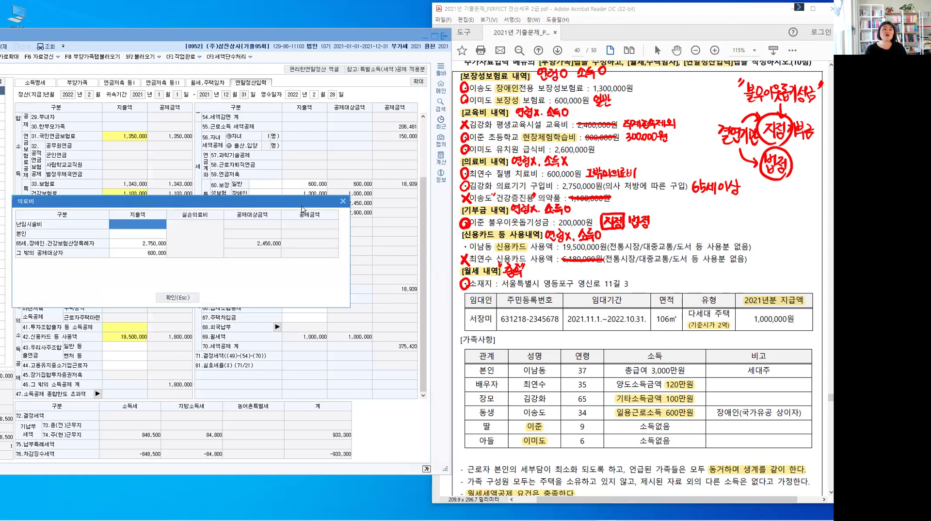
{"action": "left_click", "coordinate": [185, 299]}
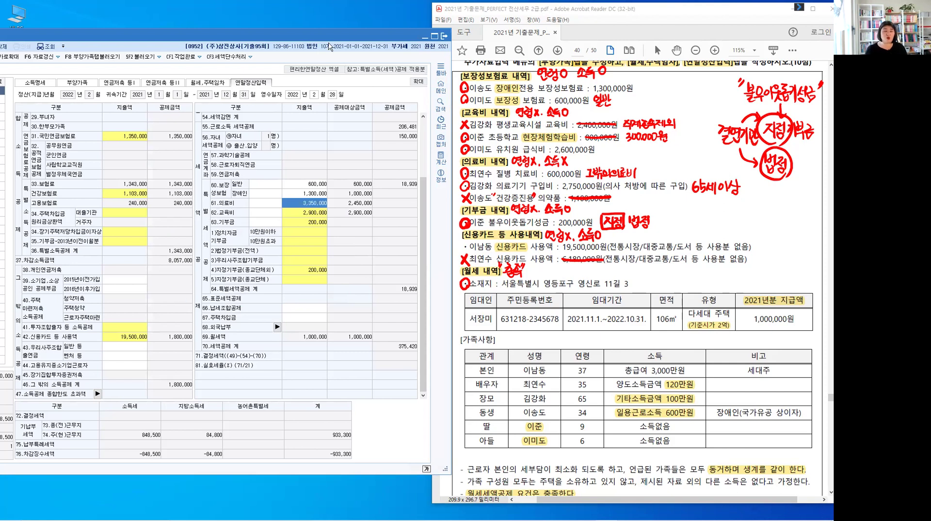
{"action": "left_click", "coordinate": [688, 261]}
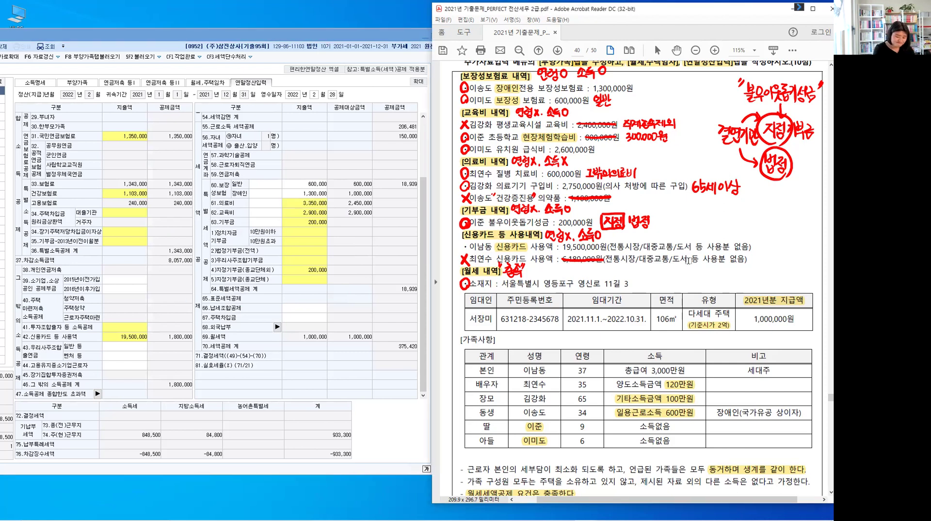
{"action": "key", "text": "Escape"}
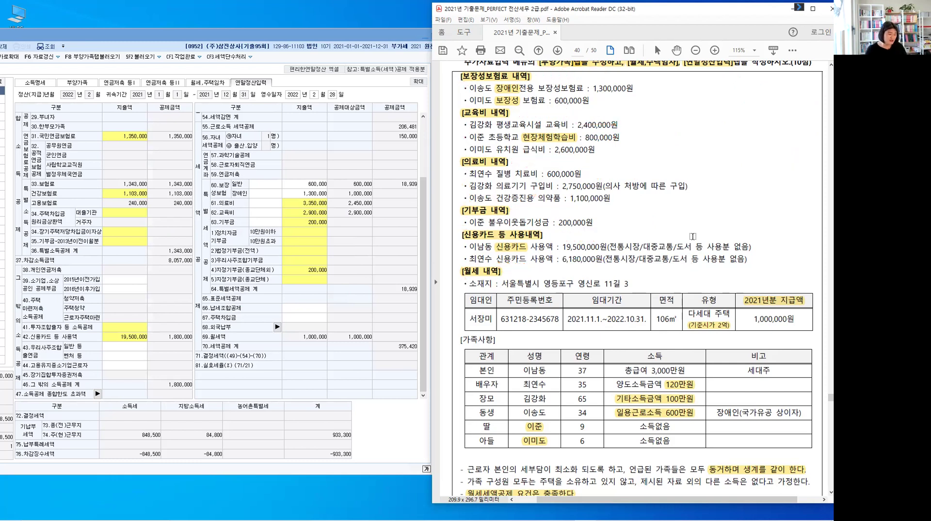
Step: Close the 연말정산추가자료입력 window and show the start of question [2] in the exam PDF
{"action": "left_click_drag", "start_coordinate": [370, 36], "coordinate": [540, 45]}
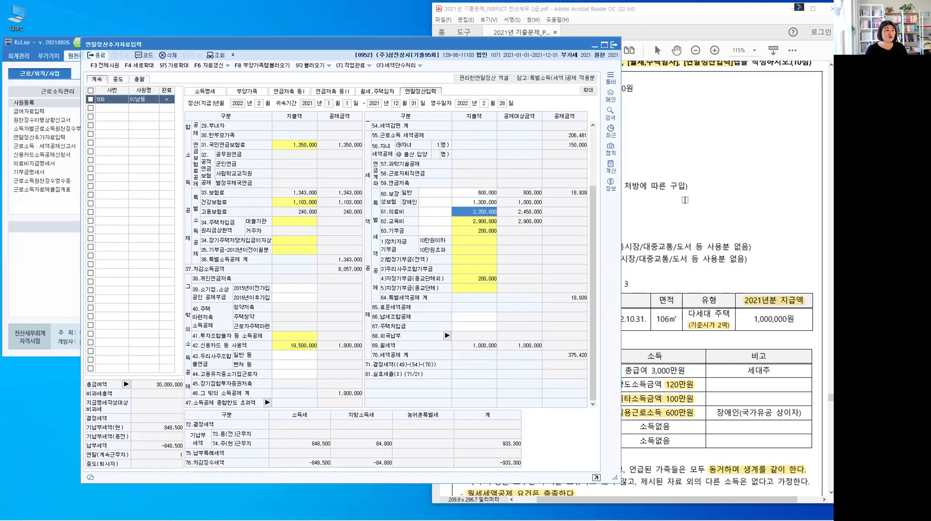
{"action": "left_click", "coordinate": [100, 56]}
{"action": "scroll", "coordinate": [693, 249], "scroll_direction": "up", "scroll_amount": 1}
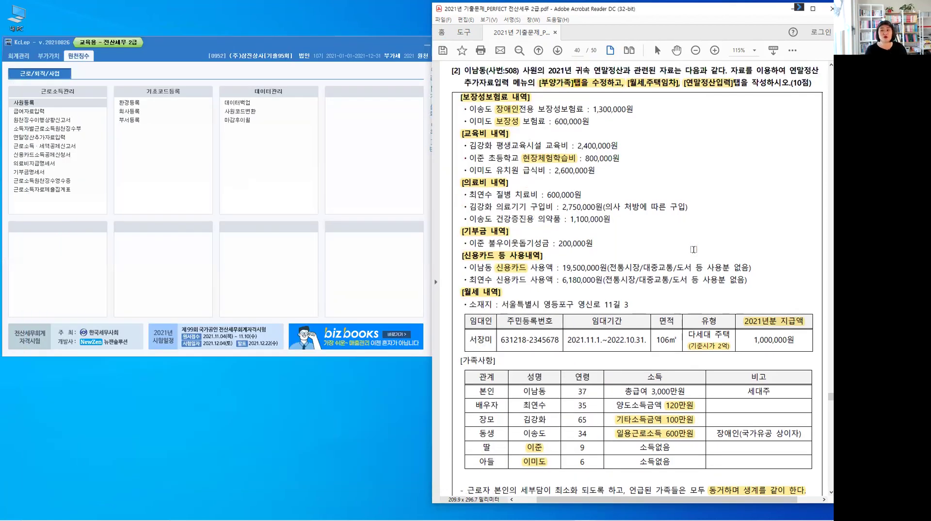